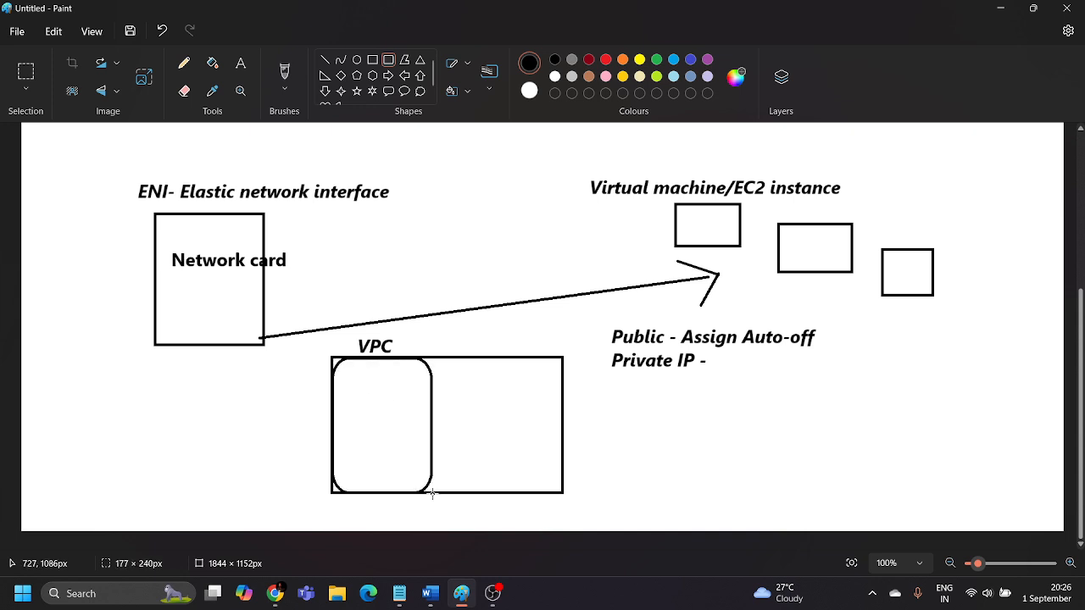
Add the bold italic text label "Subnets" outside the VPC rectangle, beside the rounded box.
left_click(543, 428)
left_click(240, 63)
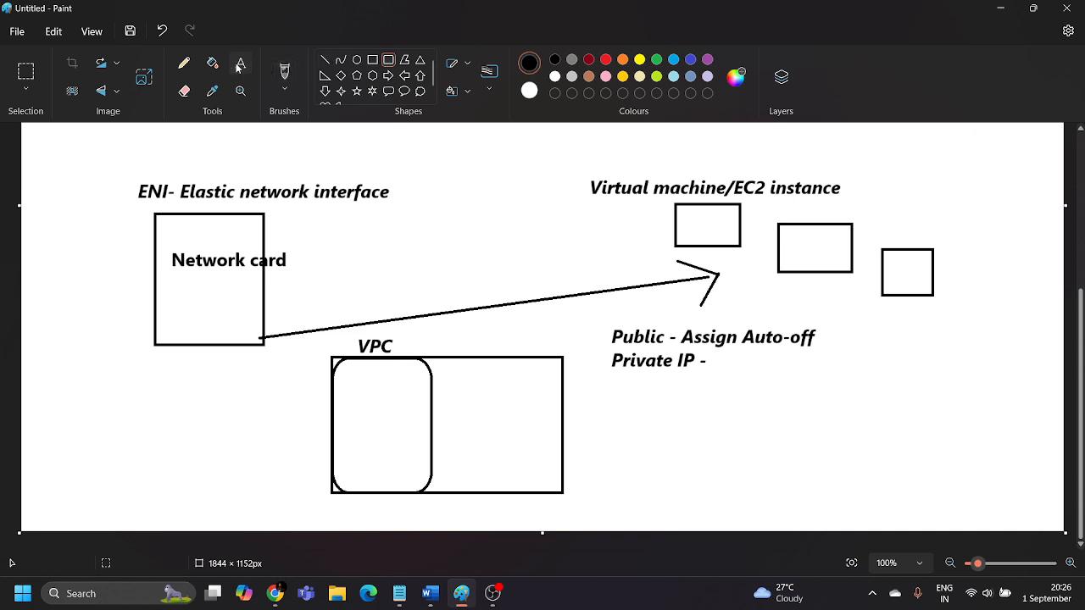
left_click_drag(298, 406, 427, 446)
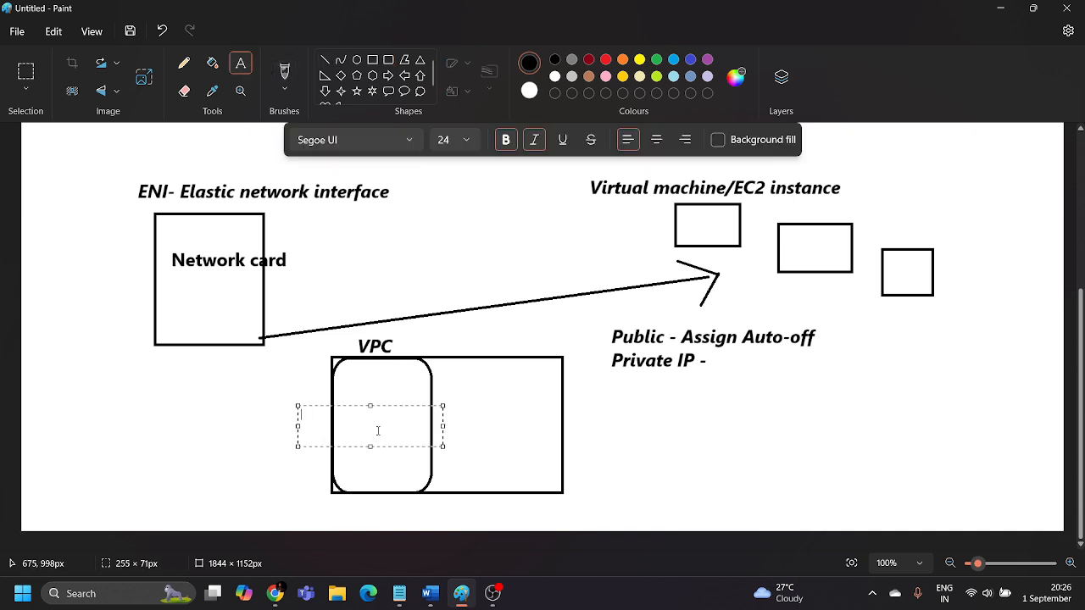
type("Subnets")
left_click_drag(390, 446, 342, 427)
left_click(286, 458)
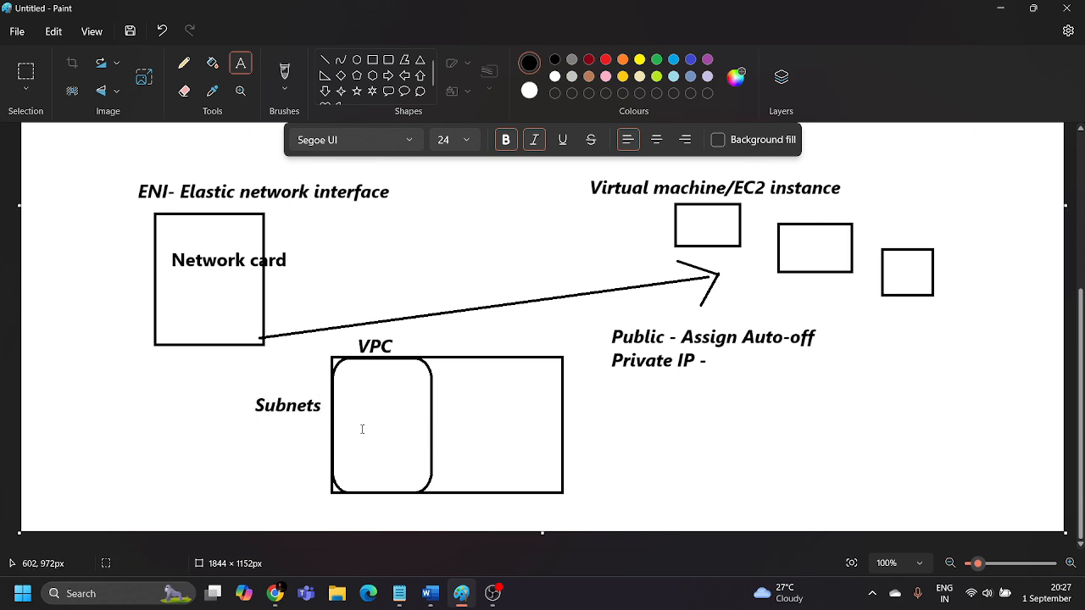
Draw a hexagon in the upper part of the rounded subnet box and a pentagon about 108 × 84 px below it.
left_click(373, 75)
left_click_drag(354, 367, 412, 417)
left_click(286, 443)
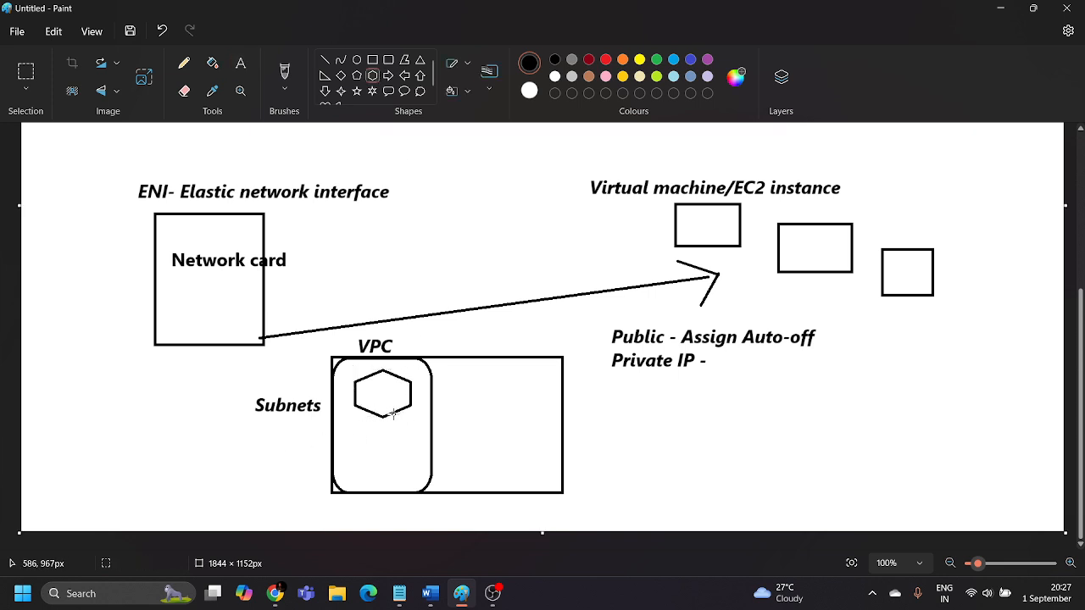
left_click(357, 75)
left_click_drag(356, 435, 386, 467)
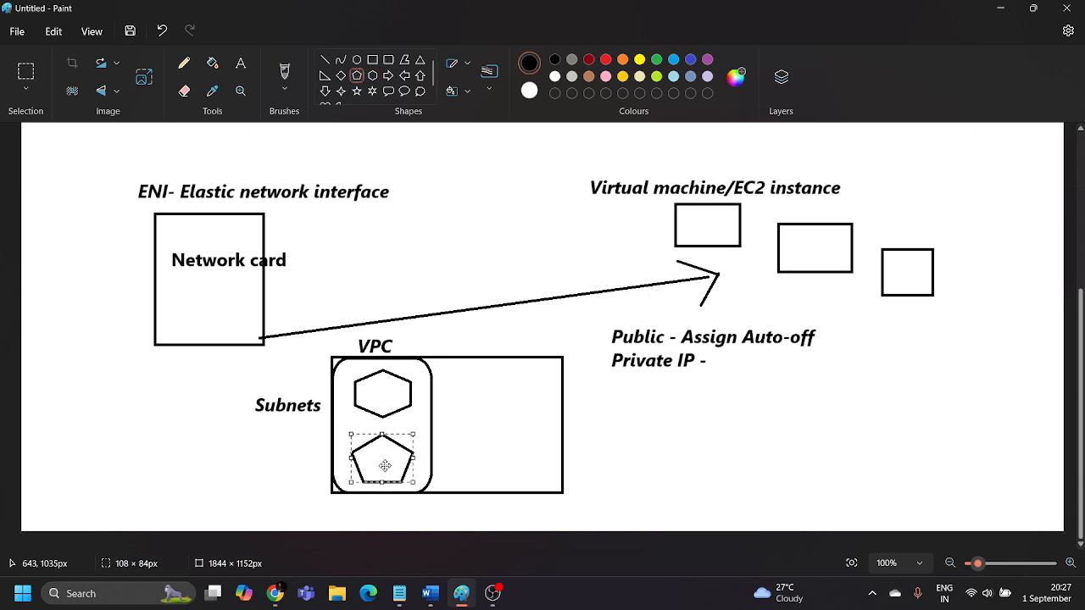
left_click(641, 414)
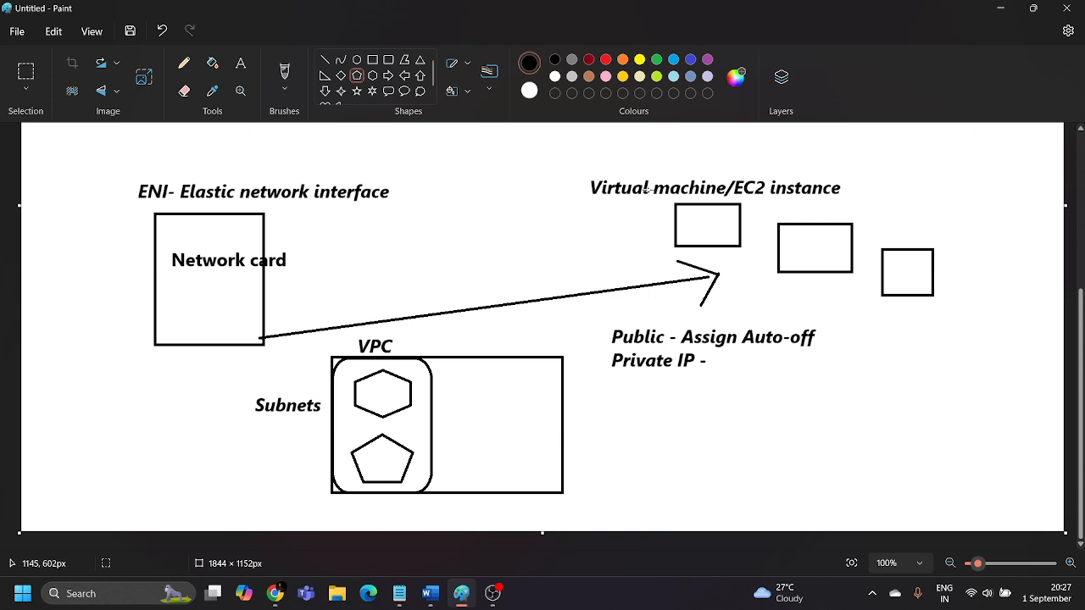
Brush a small arrow downward from the first EC2 instance box and add the text "Elastic IPs.-" below the Private IP line.
left_click(284, 75)
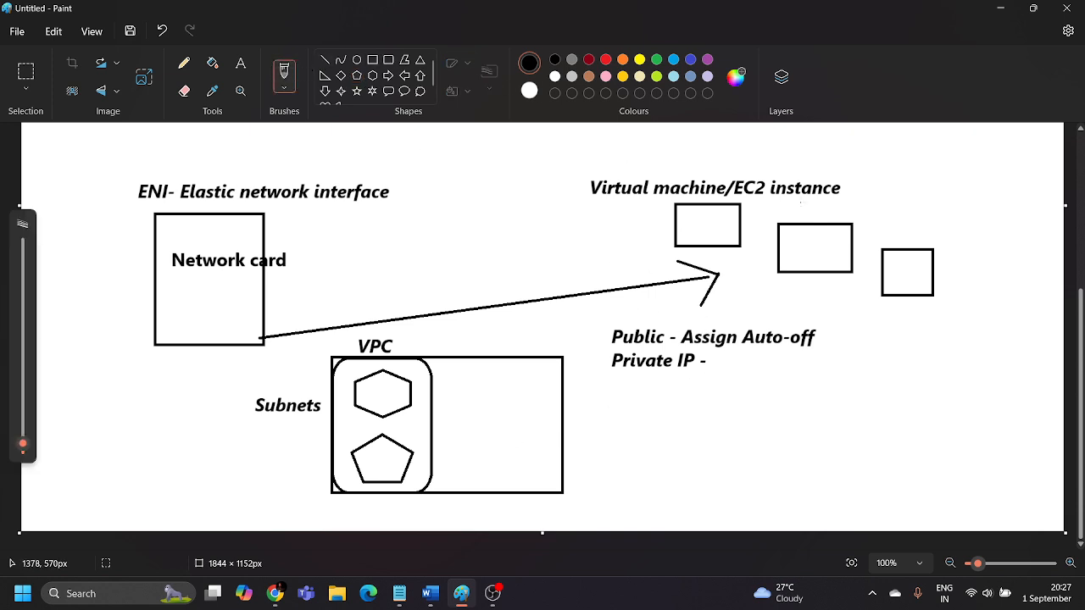
left_click_drag(709, 241, 726, 290)
left_click(241, 62)
left_click_drag(611, 406, 797, 463)
type("Elastic IPs.-")
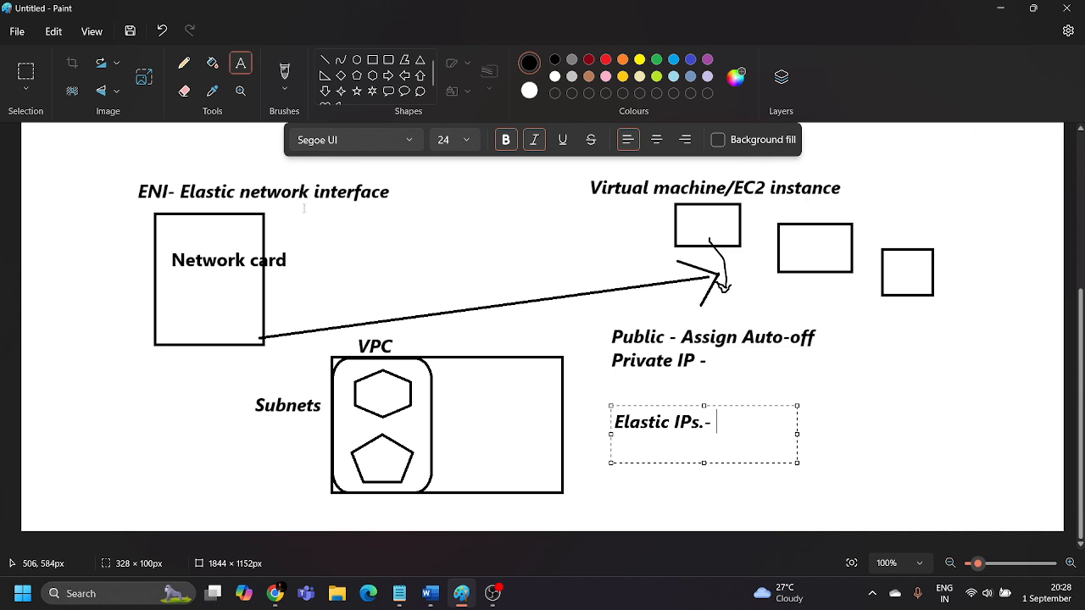
Draw a straight line from the "ENI- Elastic network interface" label to the "Elastic IPs.-" text.
left_click(325, 59)
mouse_move(314, 201)
left_mouse_down()
mouse_move(649, 310)
mouse_move(649, 382)
mouse_move(615, 413)
mouse_move(600, 411)
left_mouse_up()
left_click(727, 406)
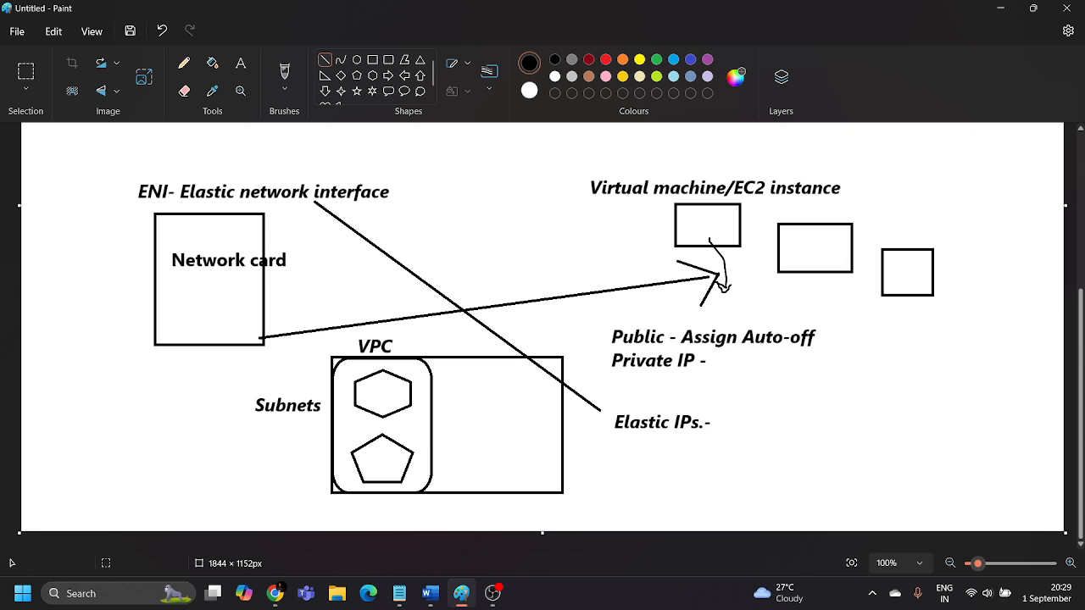
Switch to the AWS EC2 console in Chrome, open the Security Groups list and enlarge its table area.
key("alt+Tab")
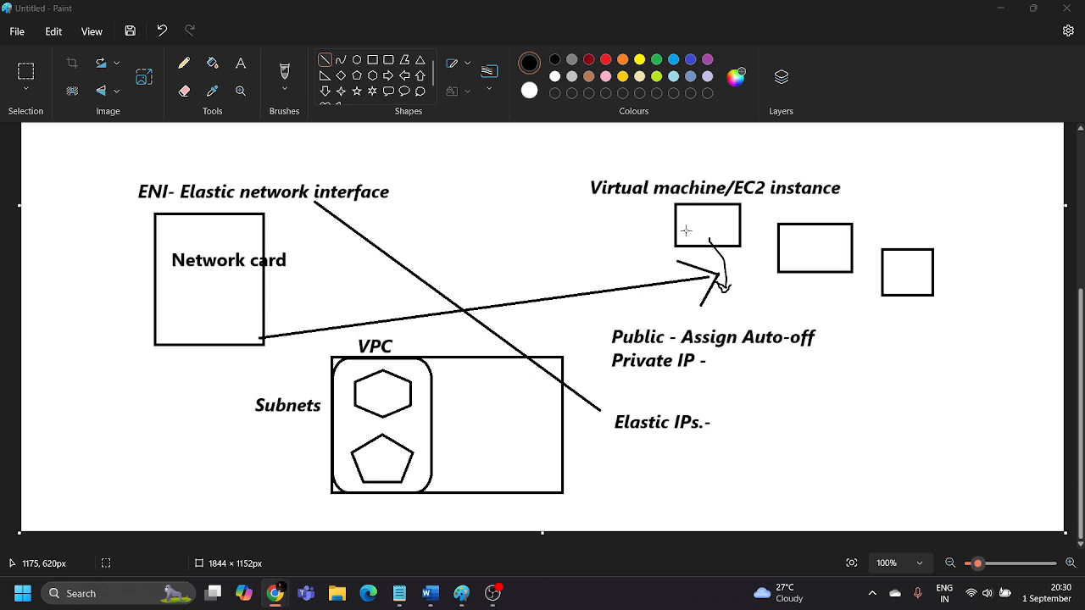
mouse_move(280, 602)
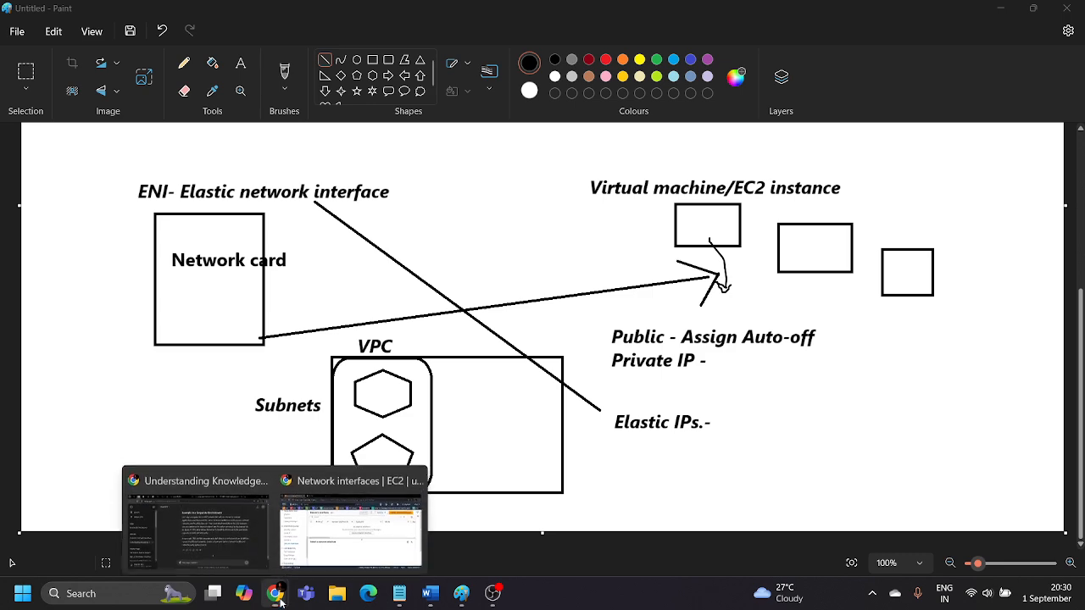
left_click(309, 559)
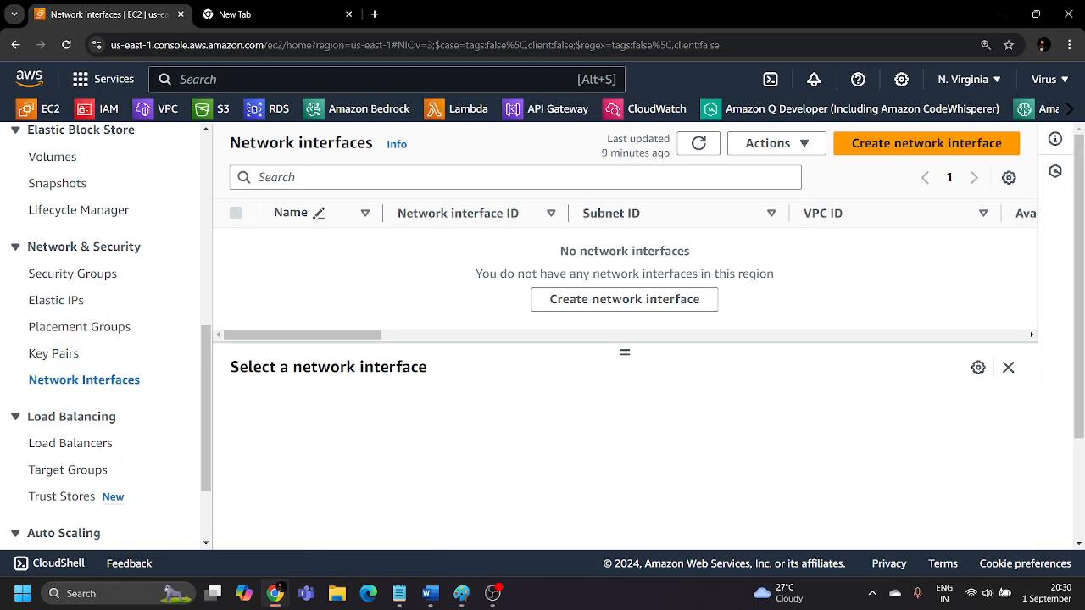
key("super+shift+s")
left_click(96, 277)
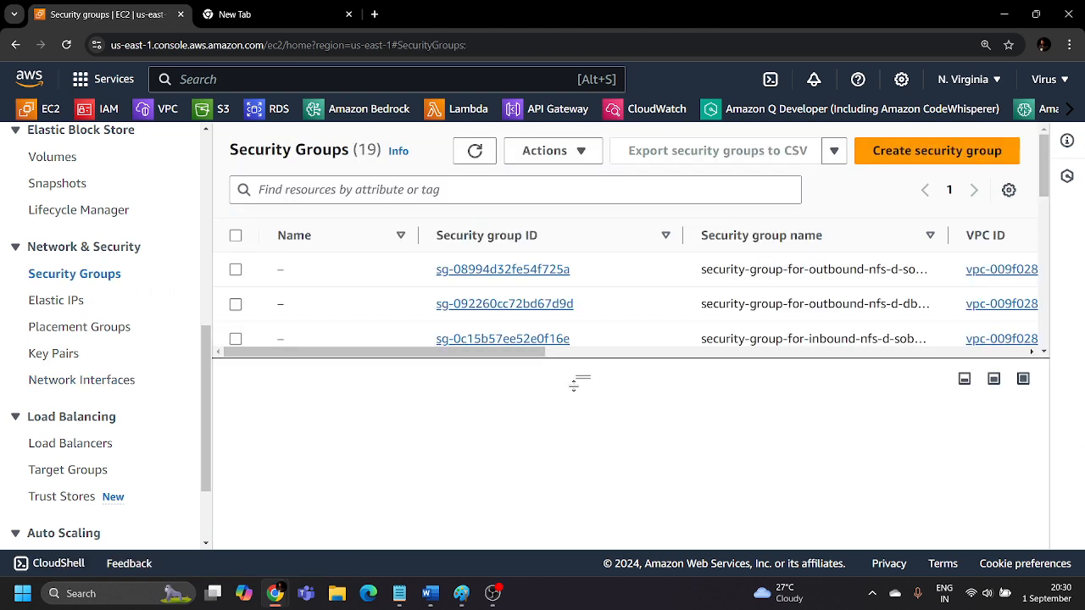
left_click_drag(583, 377, 583, 447)
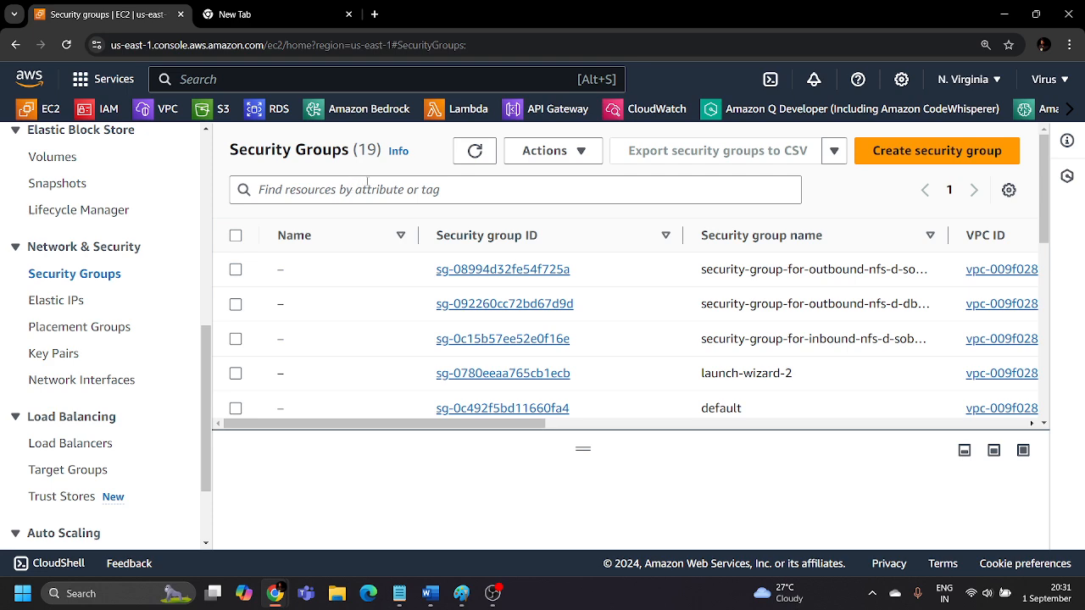
Start creating a new security group and name it "Ec2-instance".
left_click(922, 159)
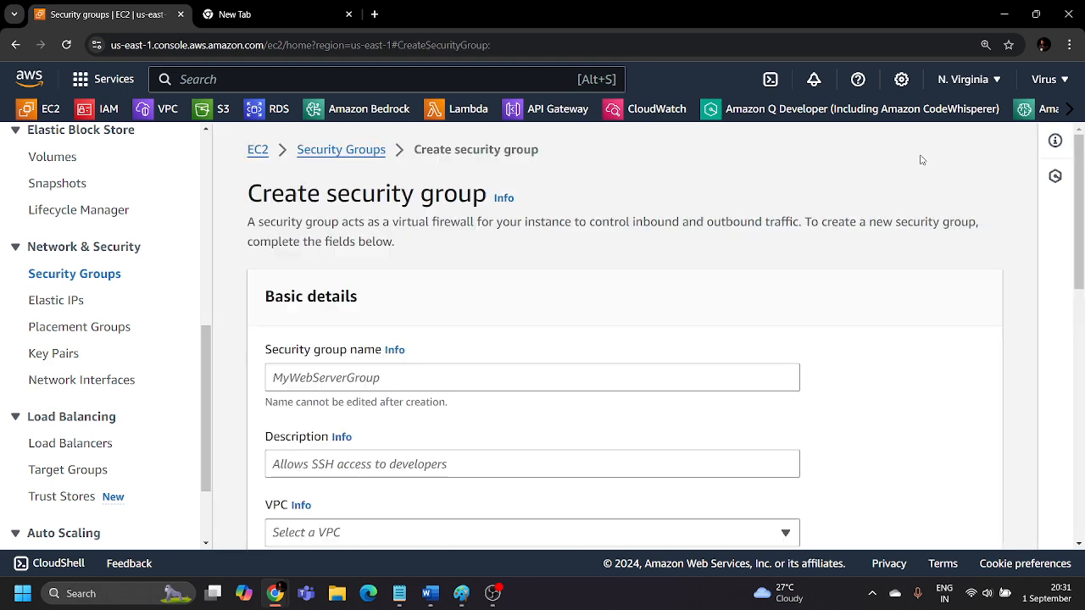
scroll(491, 225, "down", 10)
scroll(486, 249, "up", 6)
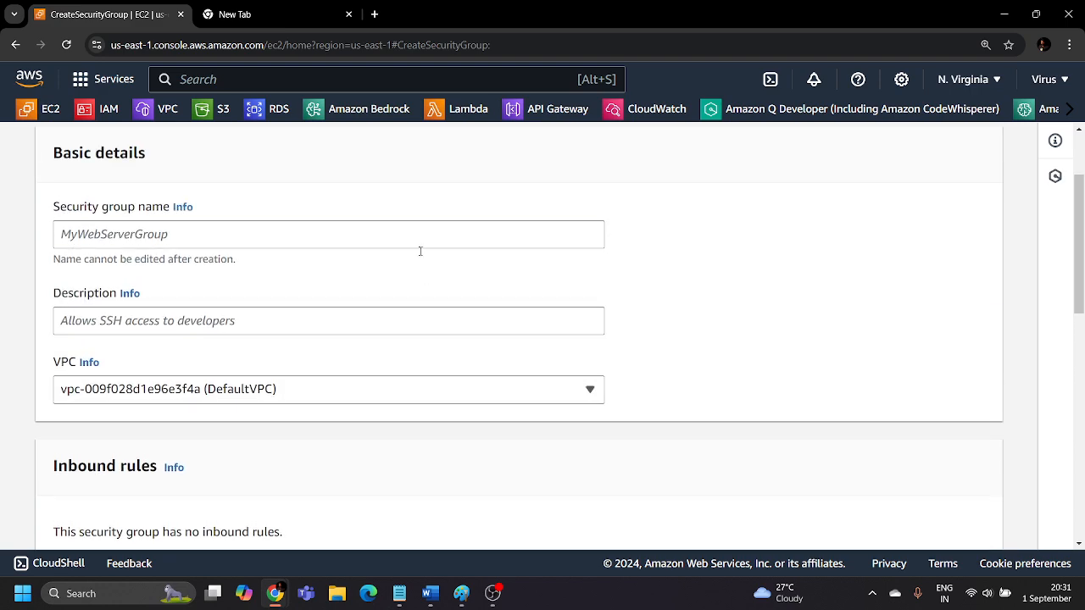
scroll(259, 274, "down", 2)
left_click(224, 216)
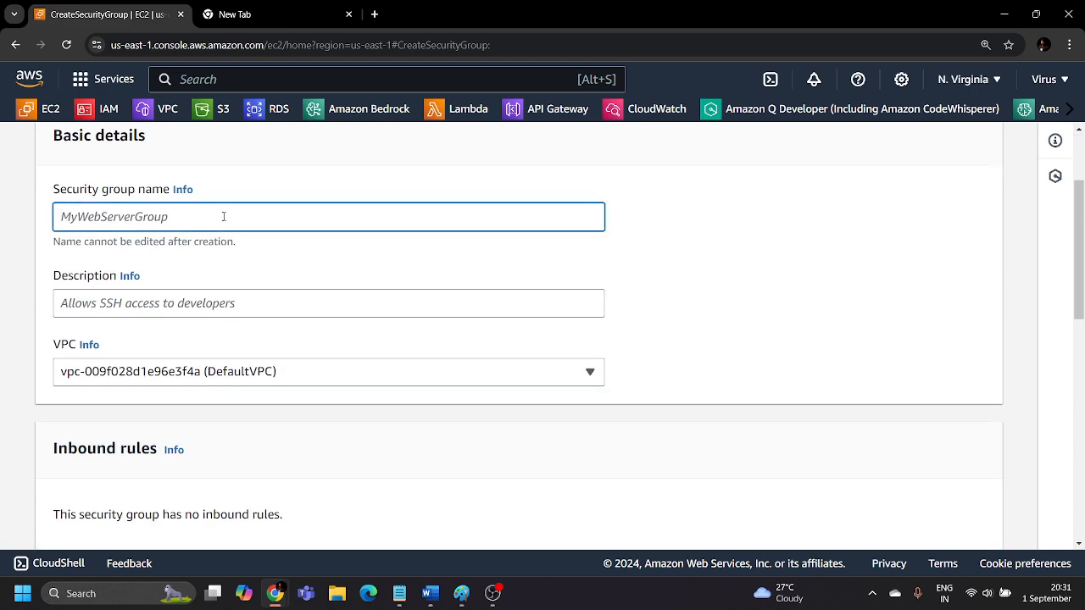
type("E")
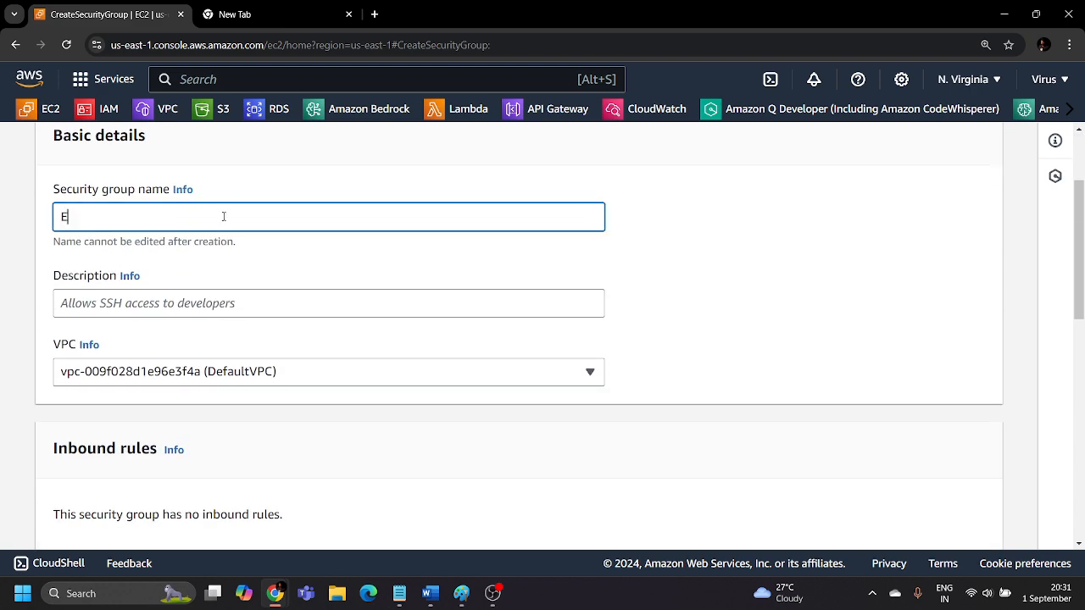
type("c2-instance")
Enter "Security group for EC2 instance" as the security group's description.
left_click(176, 293)
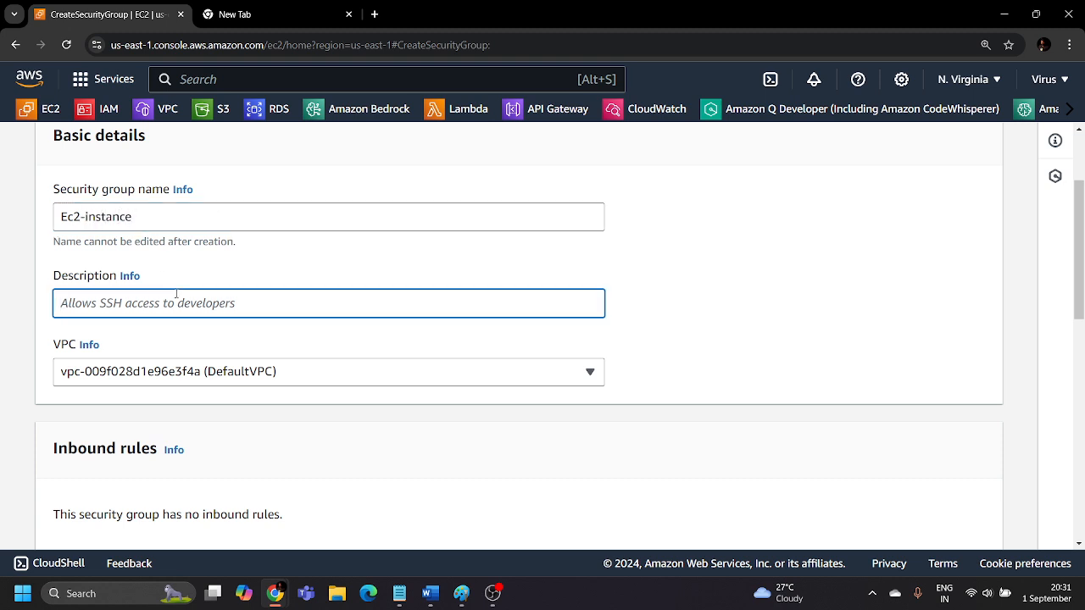
type("Security group for EC2 instance")
key("BackSpace")
key("BackSpace")
key("BackSpace")
key("BackSpace")
key("BackSpace")
key("BackSpace")
key("BackSpace")
type("instance")
left_click(261, 269)
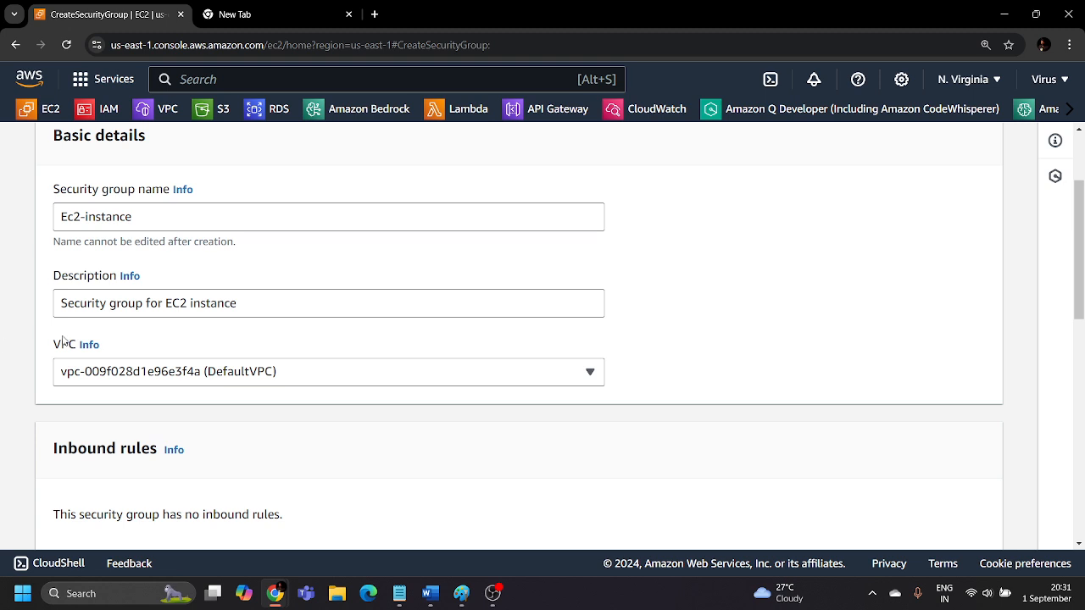
Examine the inbound and outbound rules sections of the new security group.
scroll(161, 343, "down", 3)
left_click_drag(53, 166, 158, 174)
left_click(244, 177)
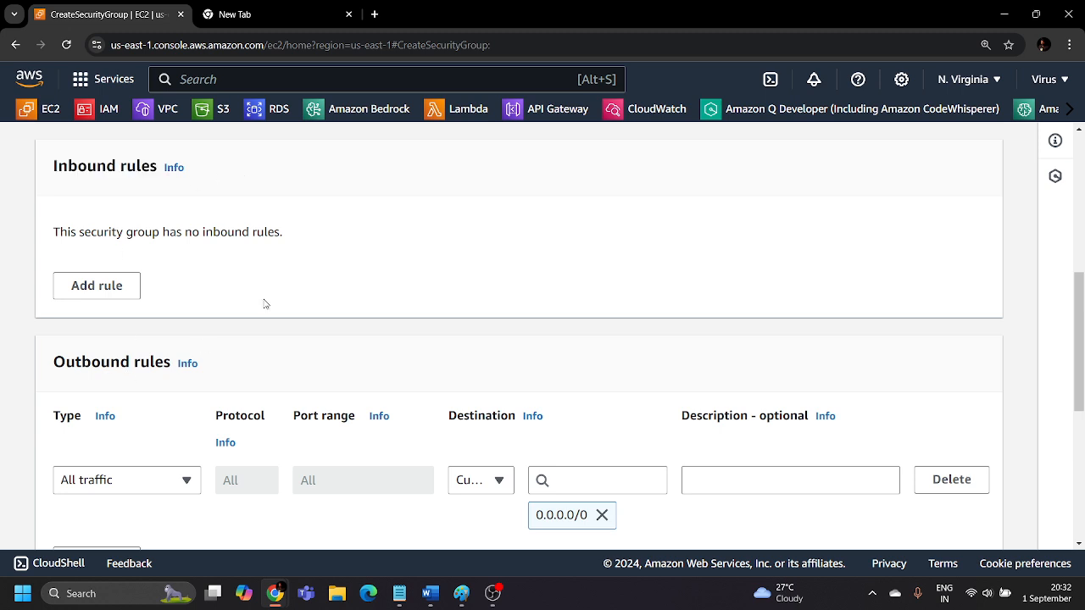
scroll(262, 303, "down", 2)
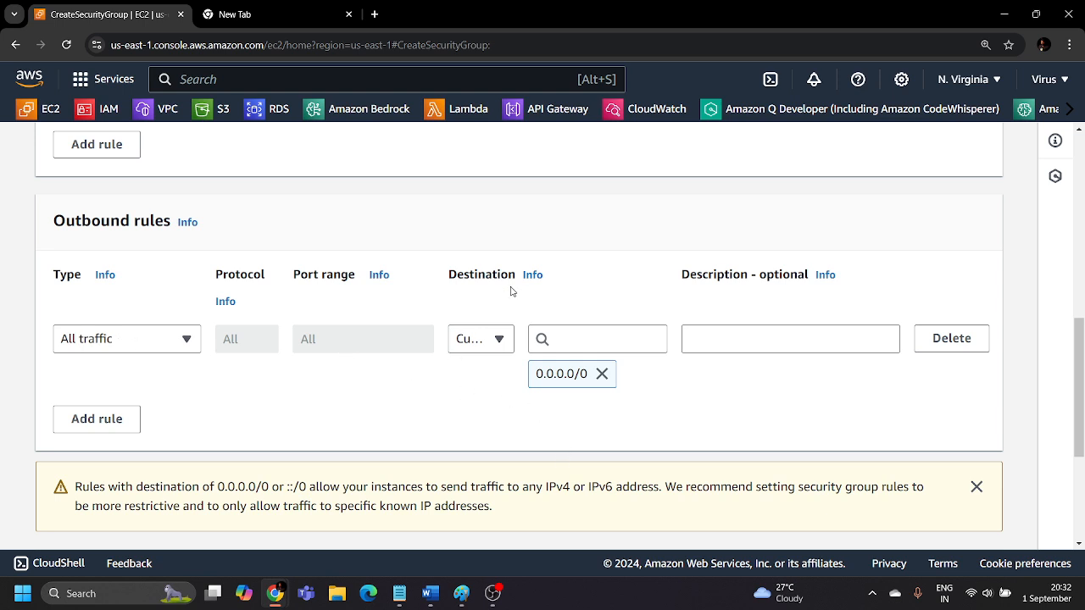
scroll(354, 266, "up", 4)
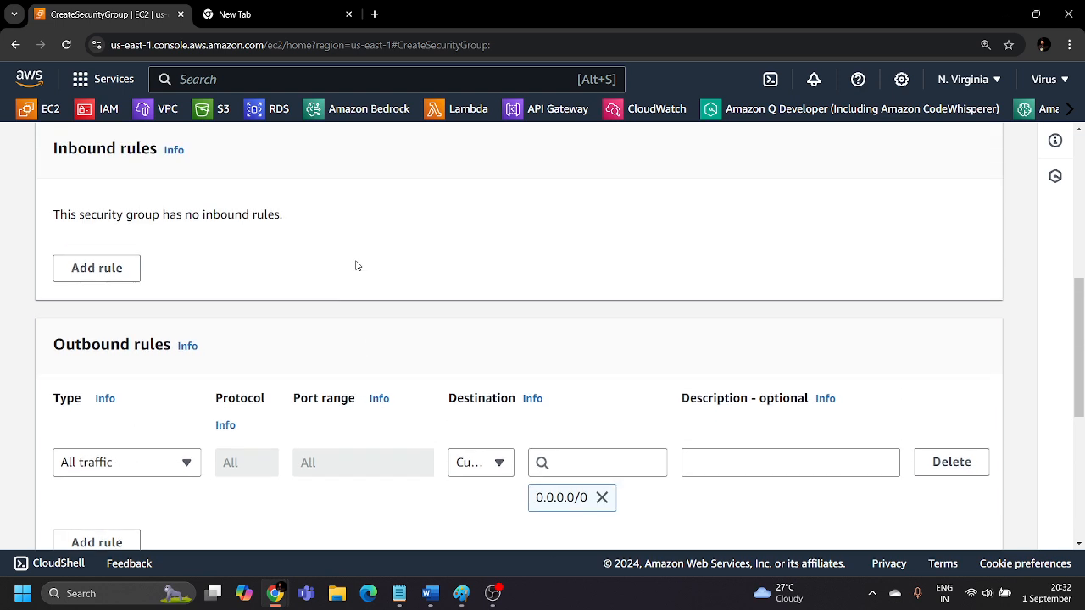
scroll(296, 291, "down", 2)
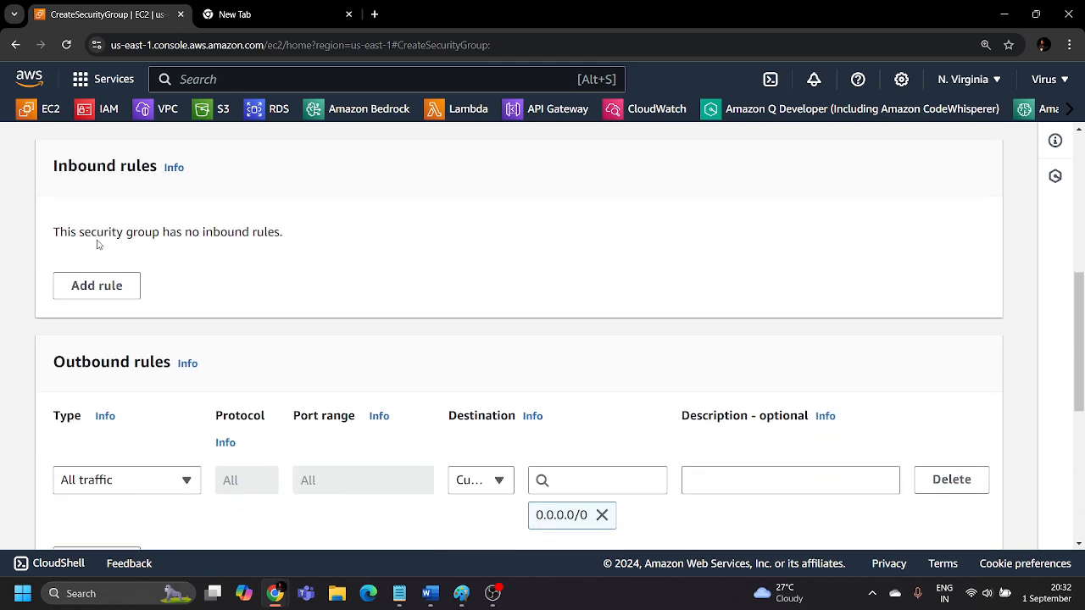
scroll(245, 334, "down", 1)
scroll(295, 237, "up", 2)
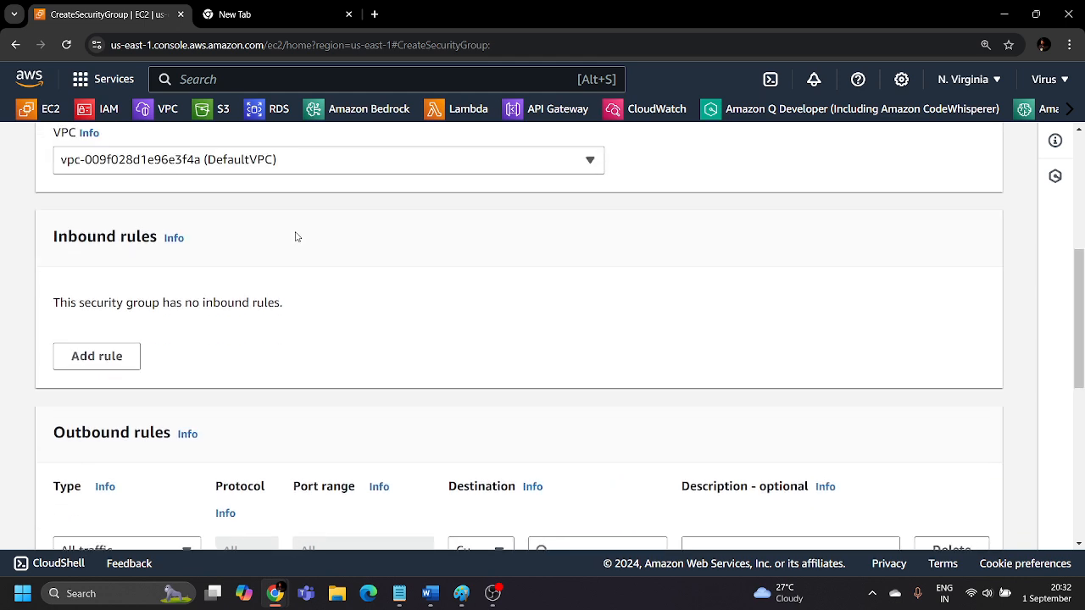
Add an inbound rule of type HTTP with Anywhere-IPv4 as its source.
left_click(97, 364)
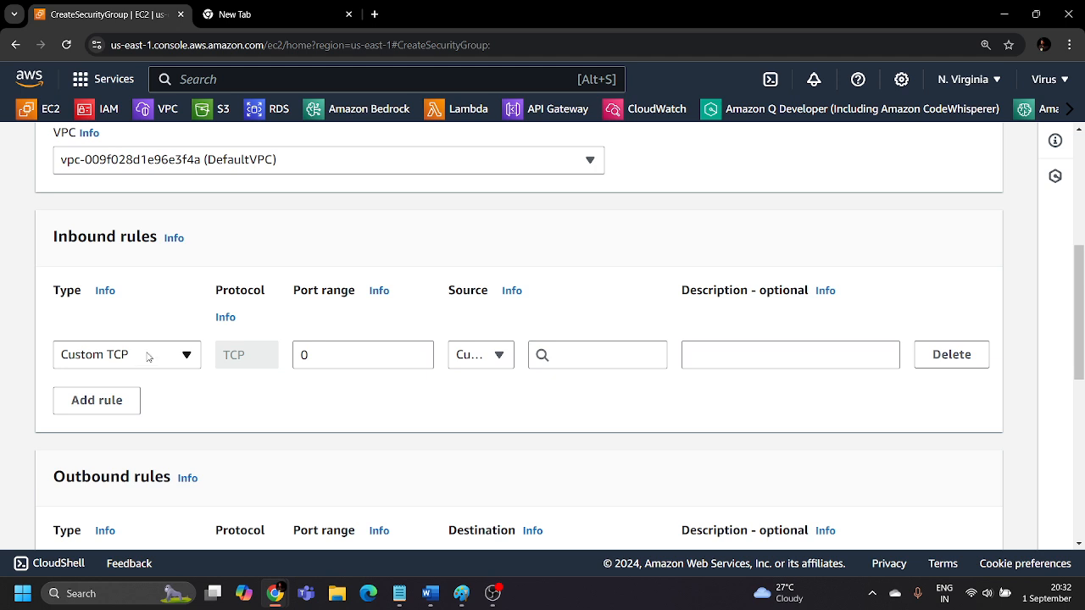
left_click(146, 356)
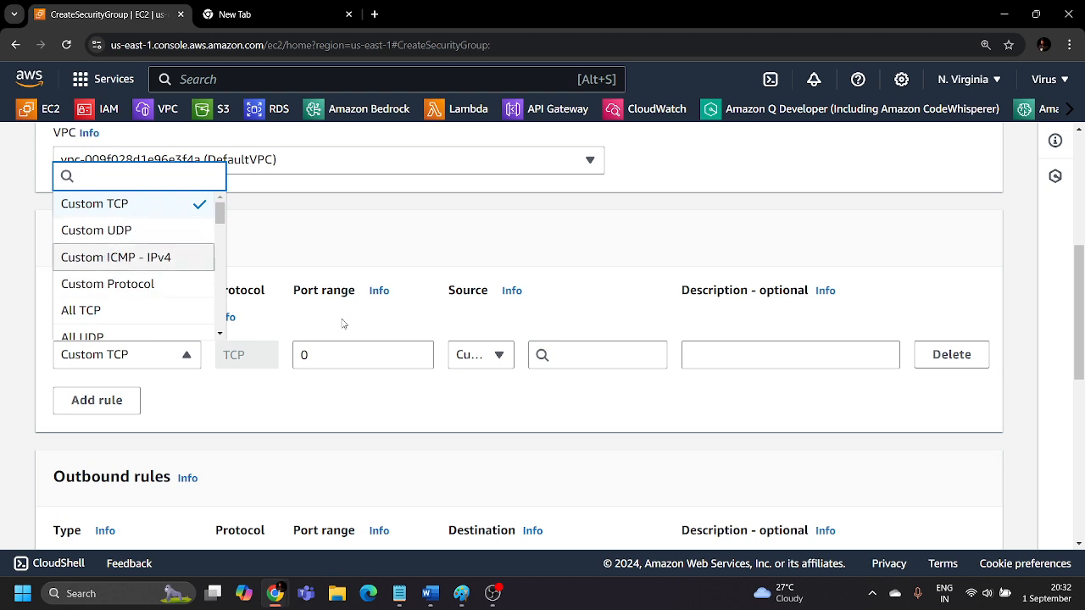
scroll(463, 376, "down", 3)
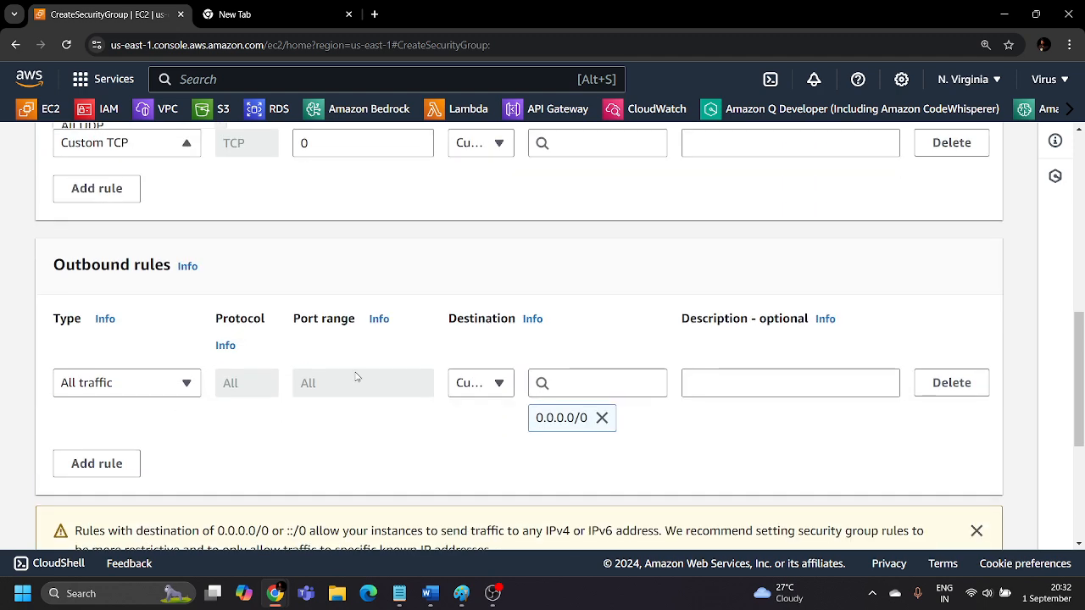
scroll(280, 339, "up", 4)
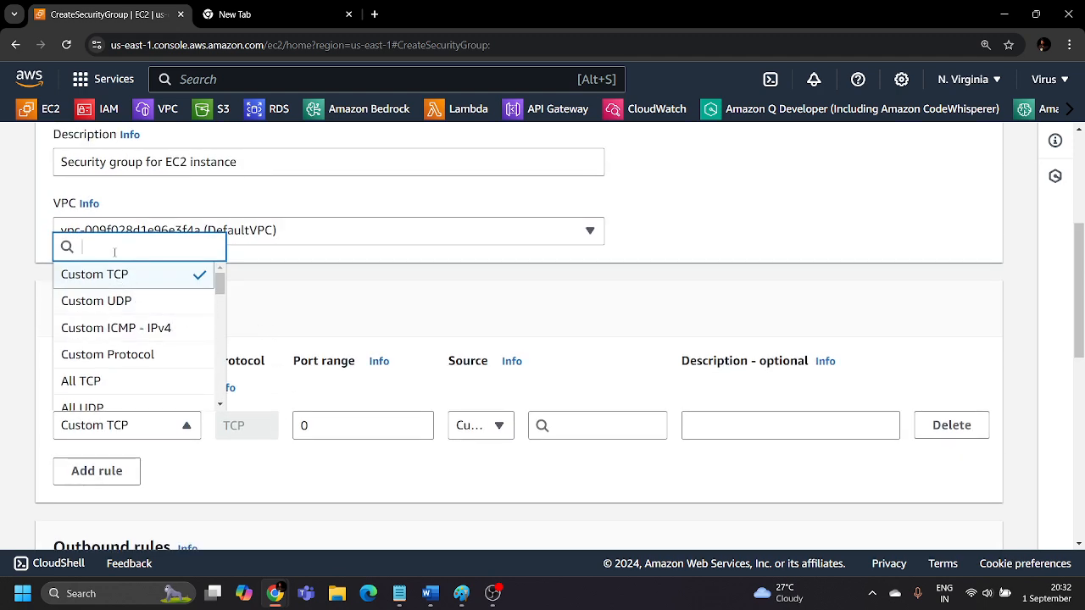
type("http")
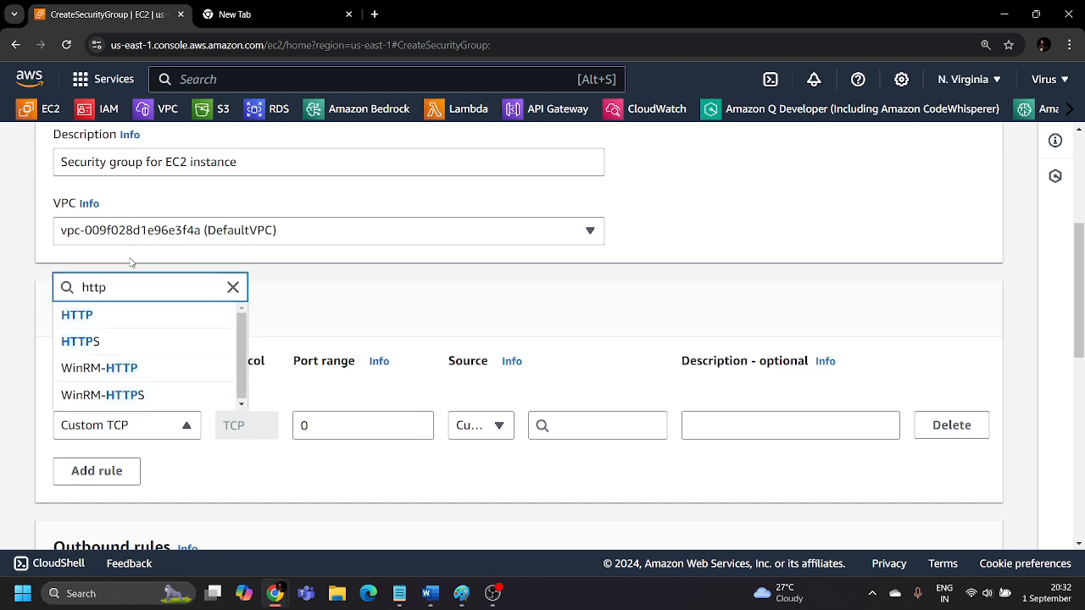
left_click(171, 317)
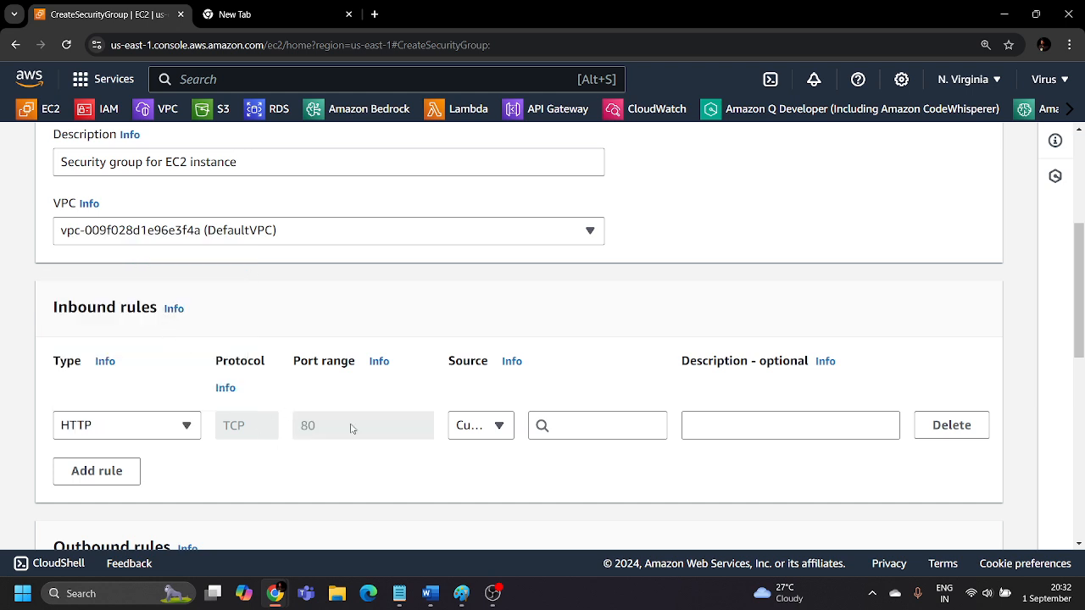
left_click(494, 425)
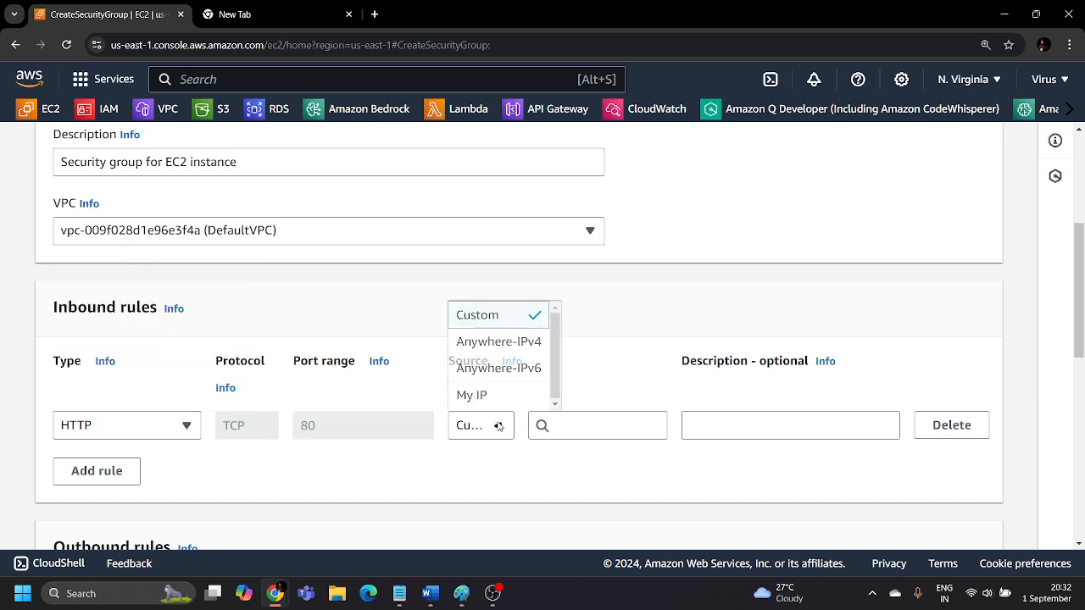
left_click(495, 354)
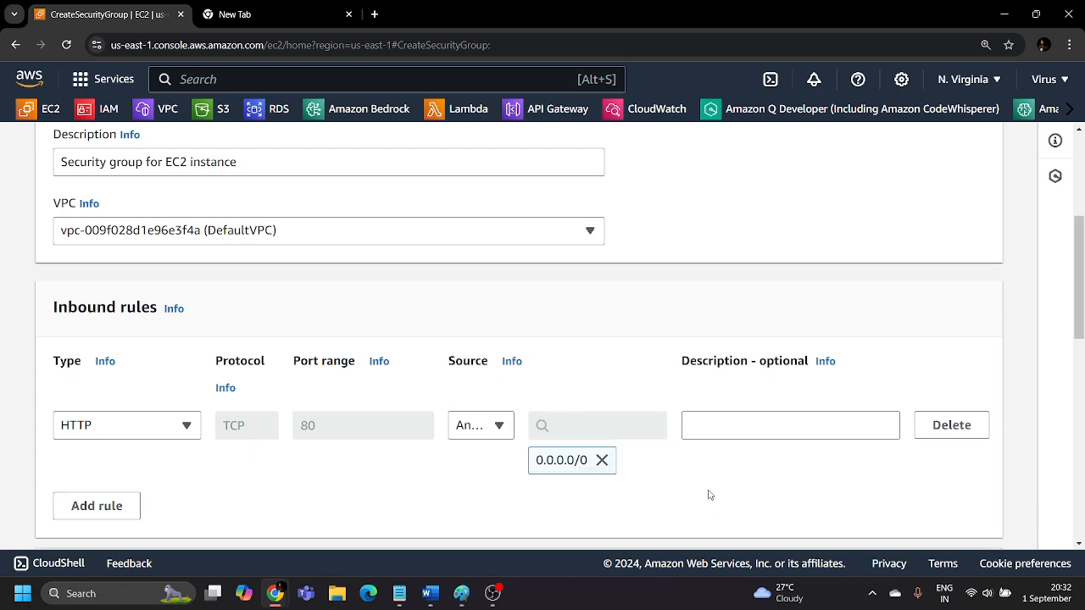
scroll(714, 504, "down", 4)
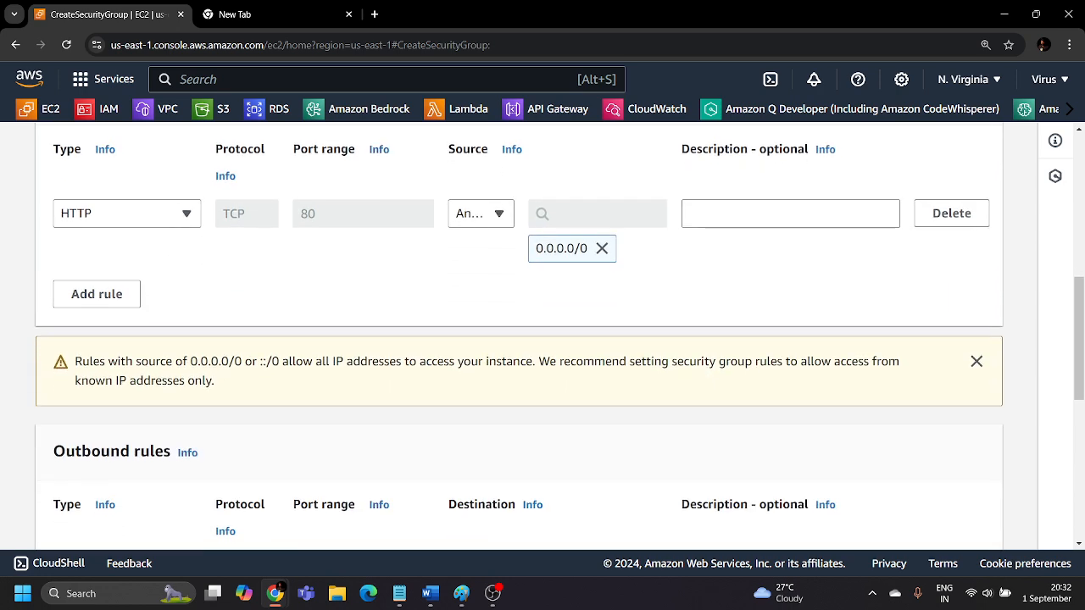
scroll(669, 334, "up", 5)
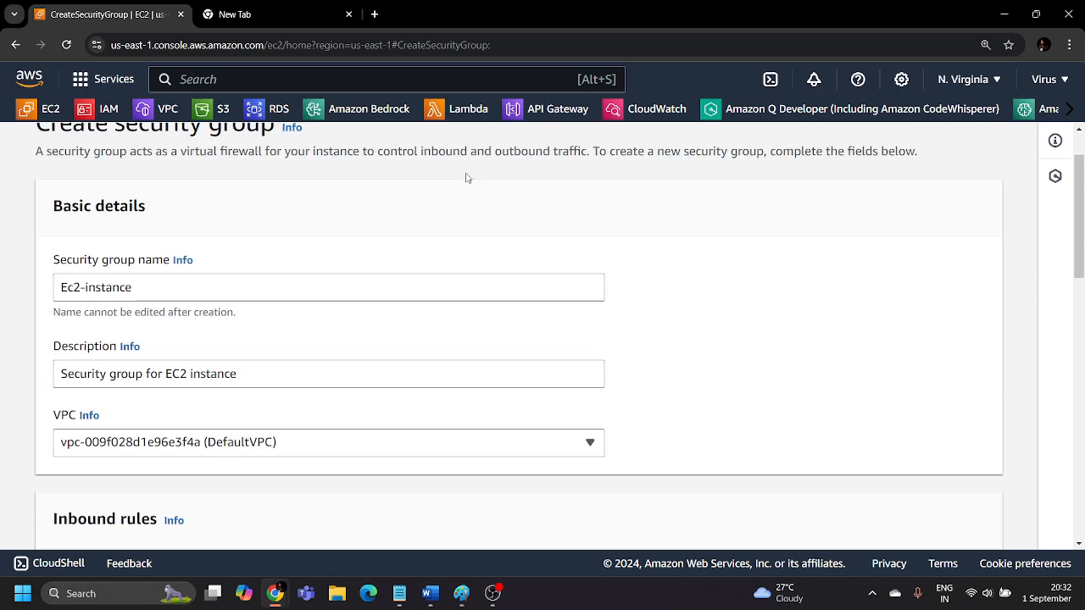
Create the Ec2-instance security group and dismiss the creation notification.
scroll(800, 308, "down", 10)
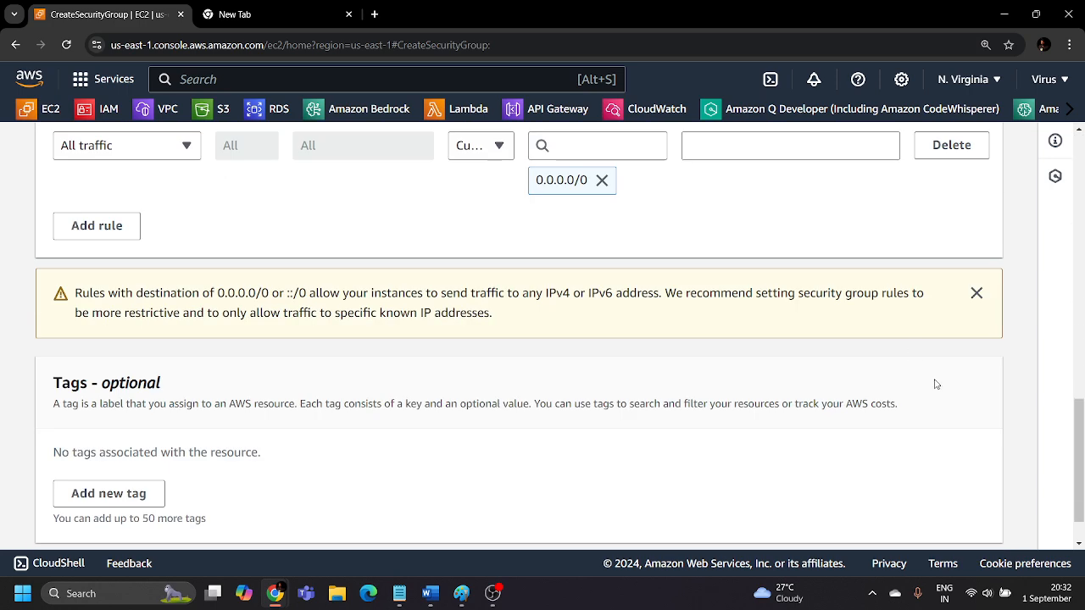
left_click(931, 520)
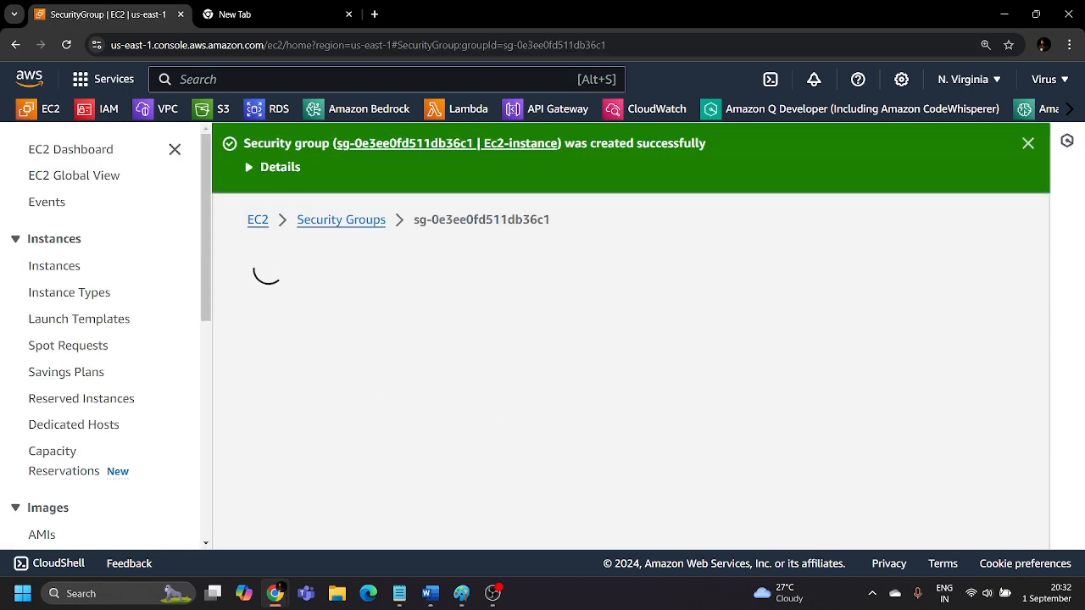
left_click(1022, 146)
Start another security group from the security groups list and name it "Netowork-Interface-SG".
scroll(78, 439, "down", 3)
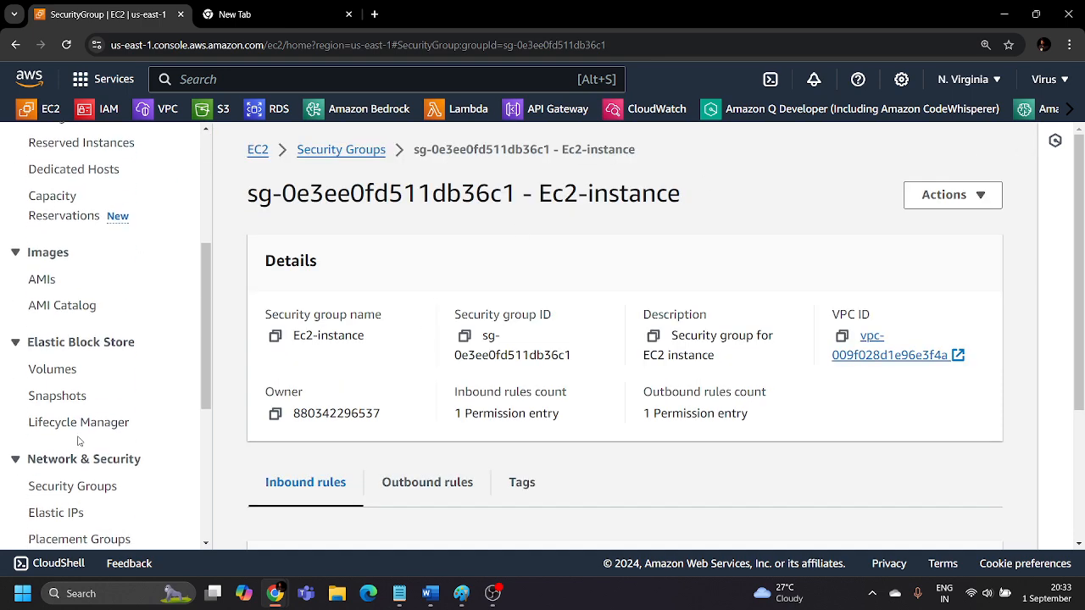
left_click(372, 151)
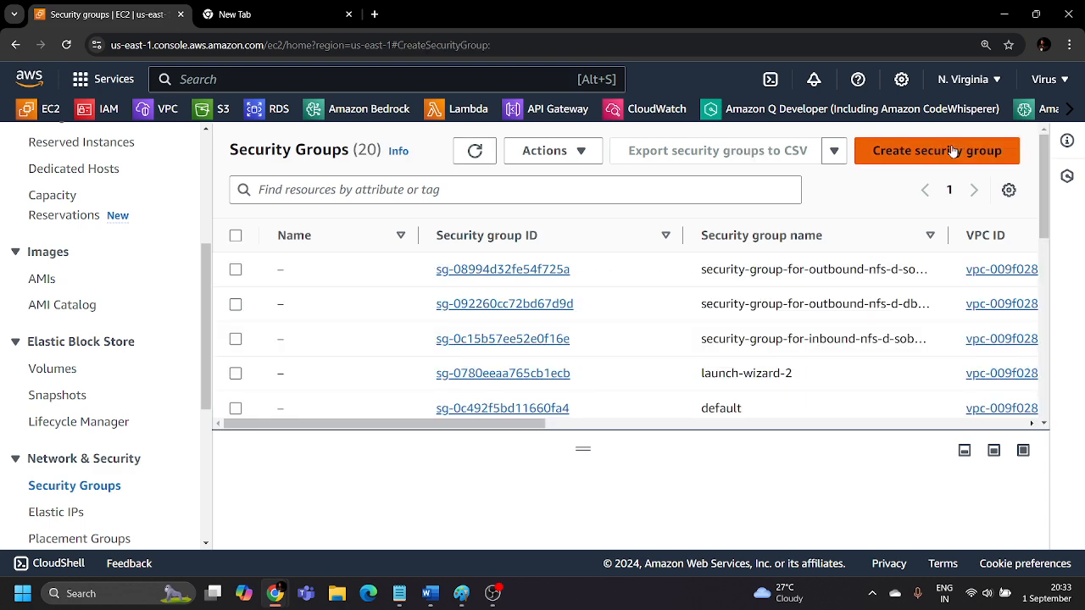
left_click(953, 151)
scroll(150, 218, "up", 5)
left_click(164, 270)
type("Netwokr")
key("BackSpace")
key("BackSpace")
type("ork-Interface-SG")
Enter "Security group for ENI" as the description of the network interface security group.
left_click(246, 352)
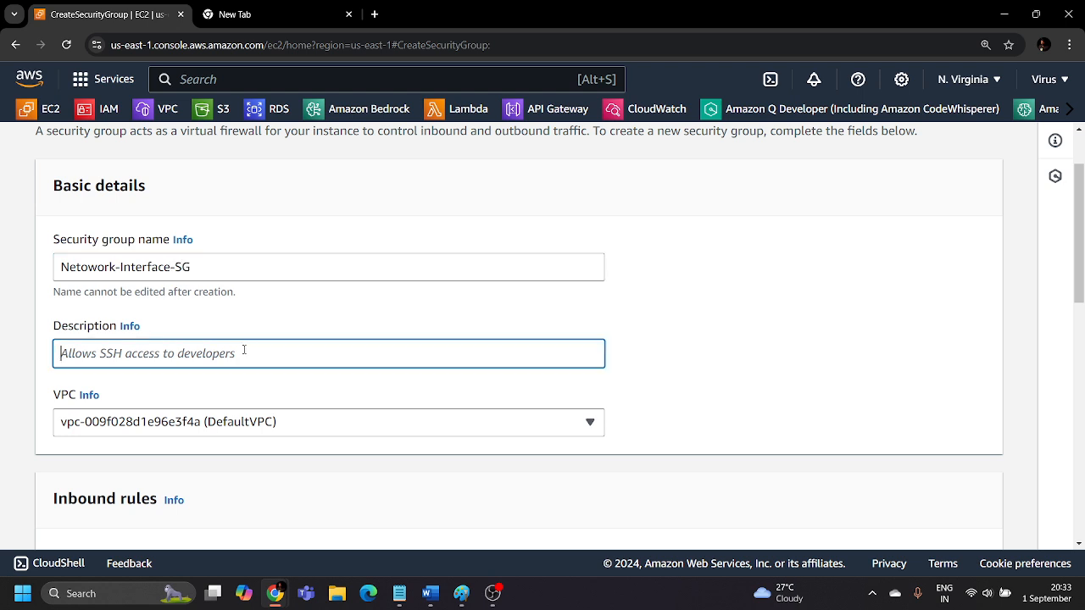
type("Secu")
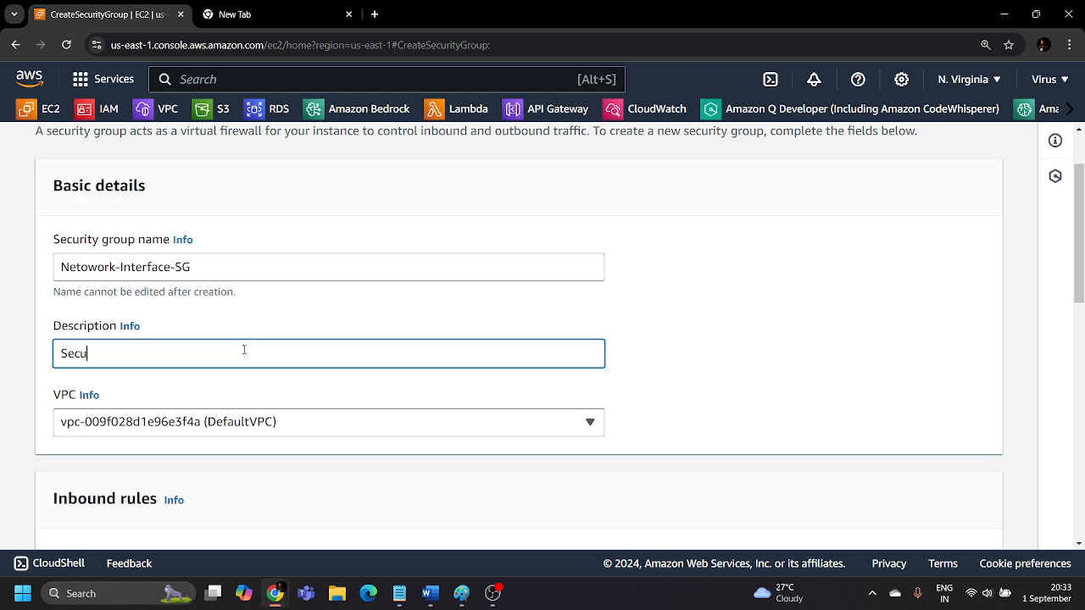
type("rity group for ENI")
Add an inbound HTTP rule with Anywhere-IPv4 as its source to the network interface security group.
scroll(248, 350, "down", 2)
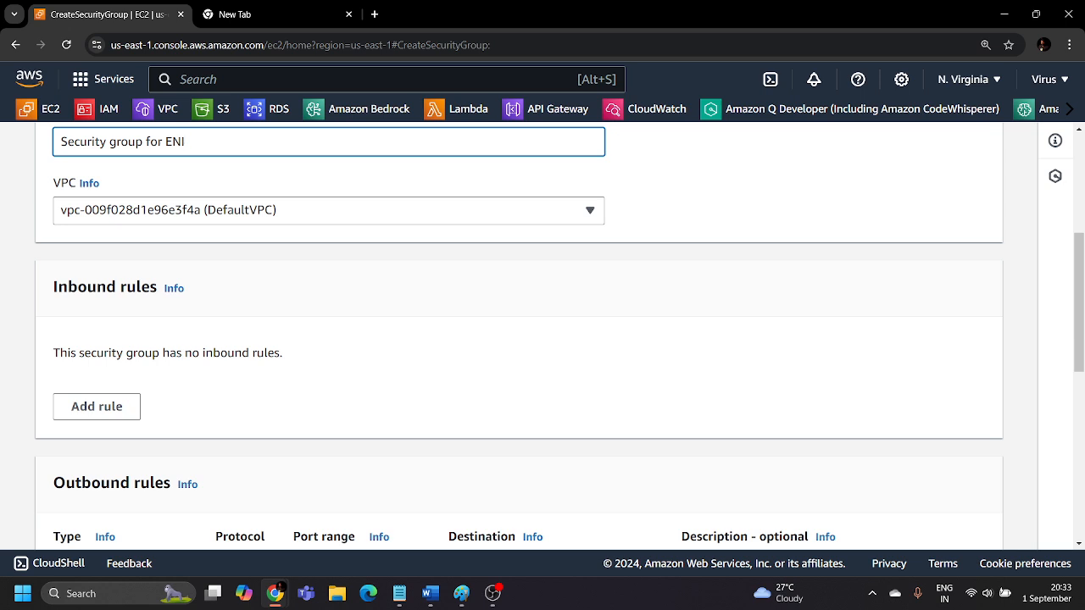
left_click(108, 401)
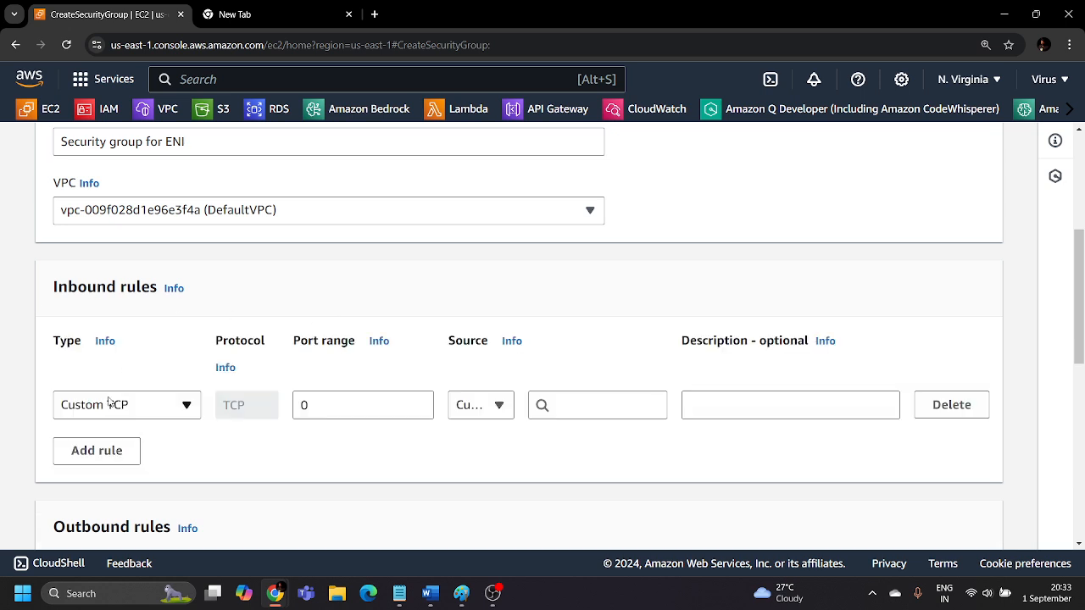
scroll(164, 345, "down", 1)
left_click(147, 343)
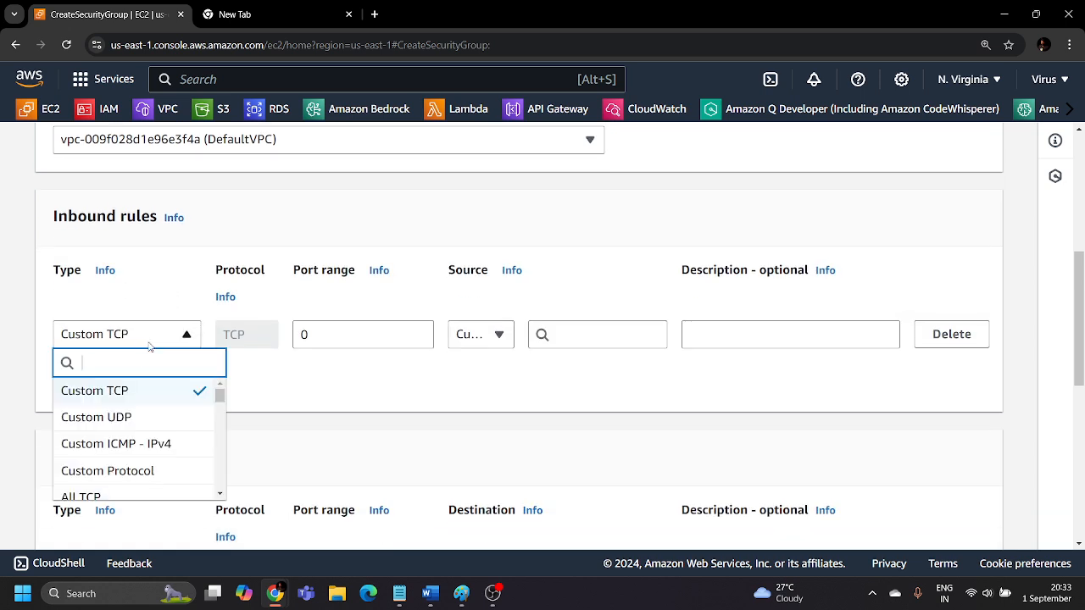
type("http")
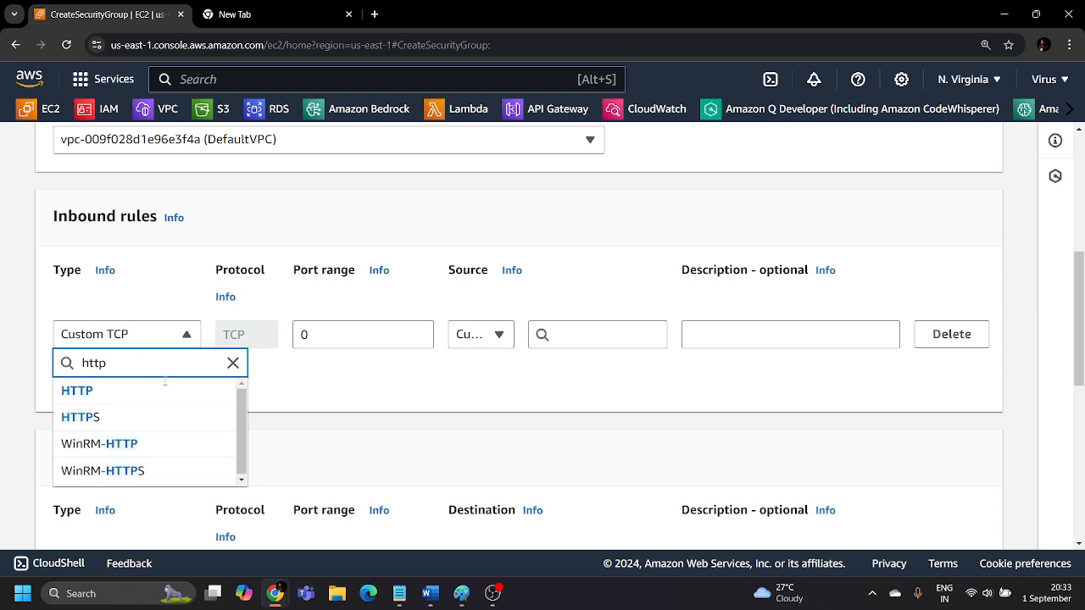
left_click(75, 391)
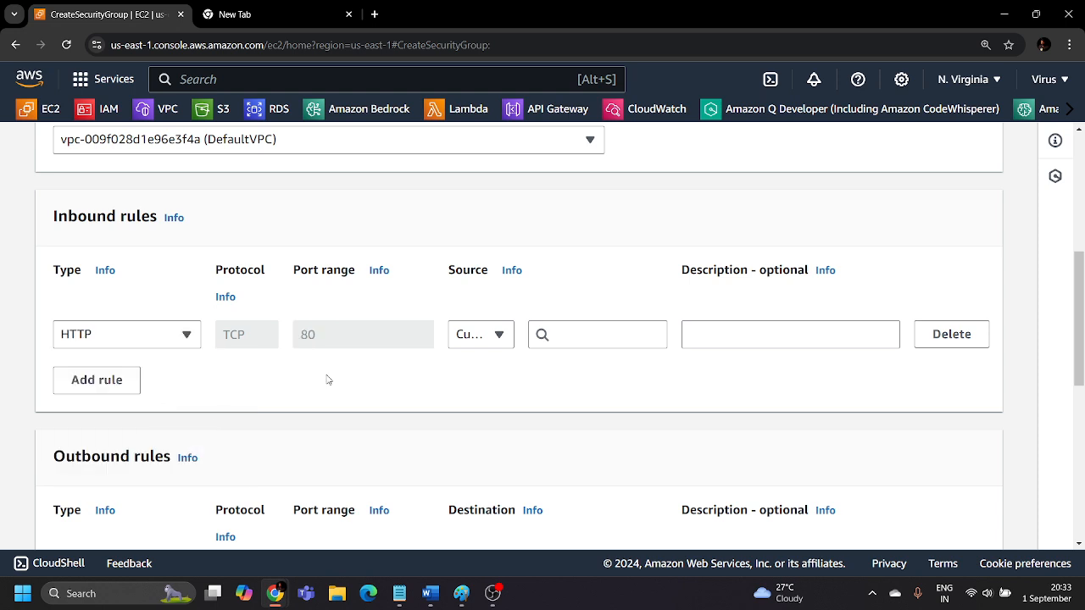
left_click(492, 336)
left_click(485, 389)
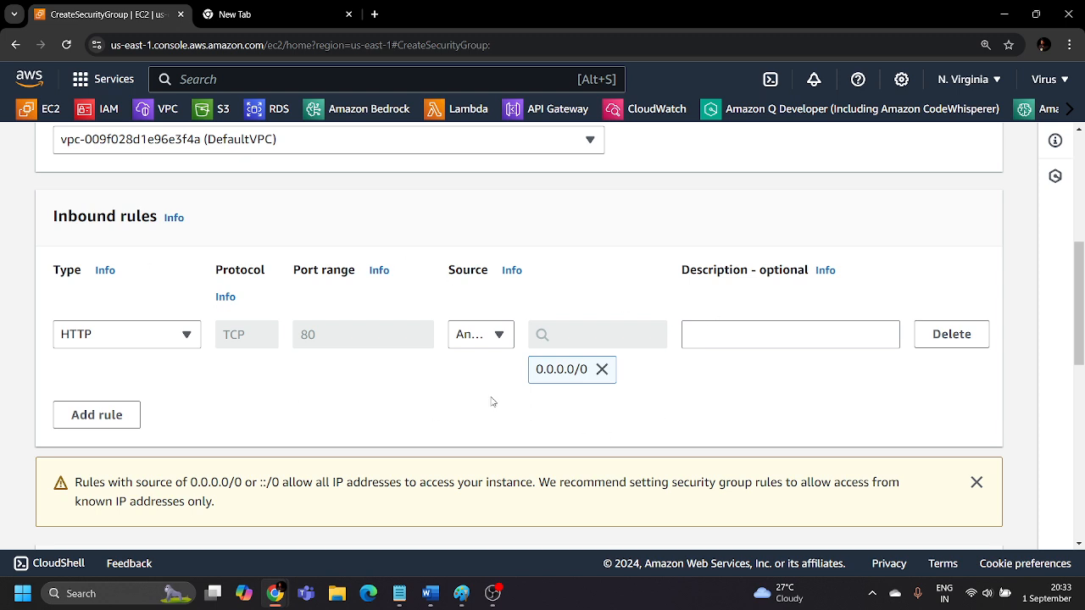
Add a second inbound rule of type SSH with Anywhere-IPv4 as its source.
scroll(531, 414, "down", 2)
left_click(97, 273)
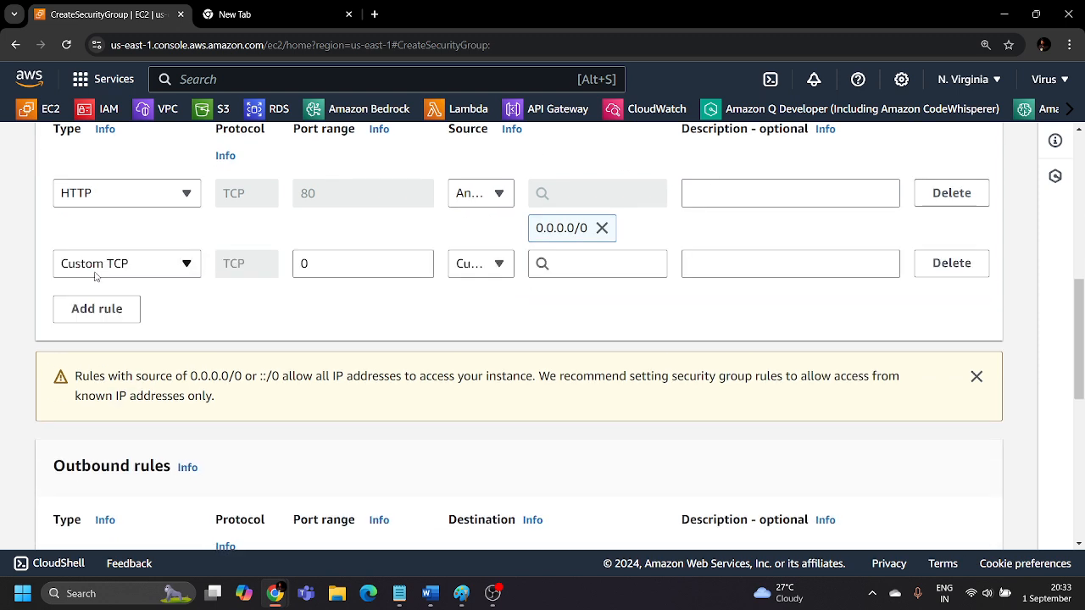
left_click(187, 268)
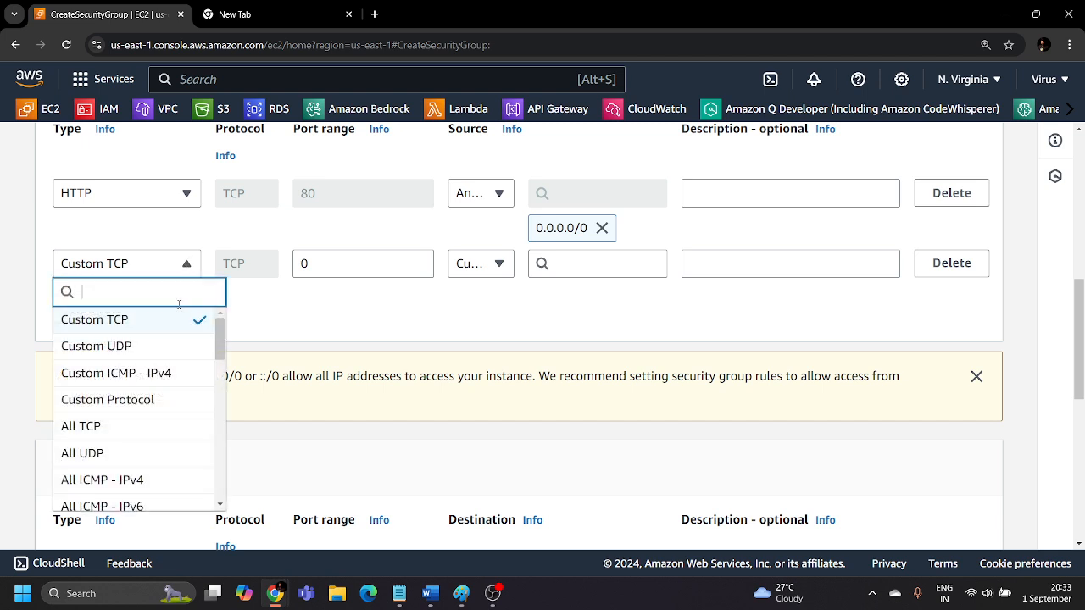
type("ssh")
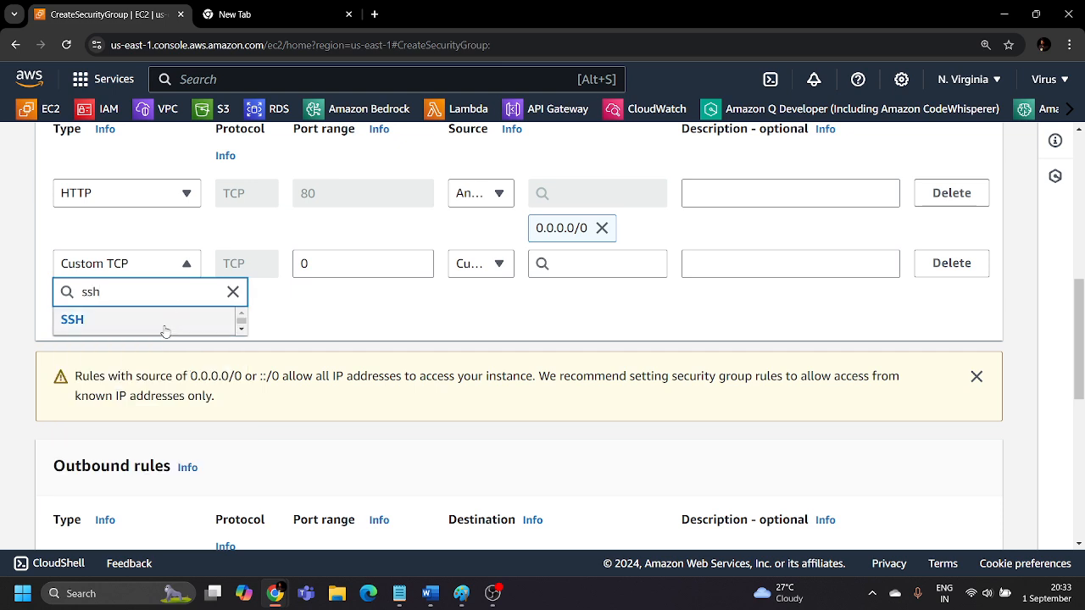
left_click(164, 327)
left_click(492, 268)
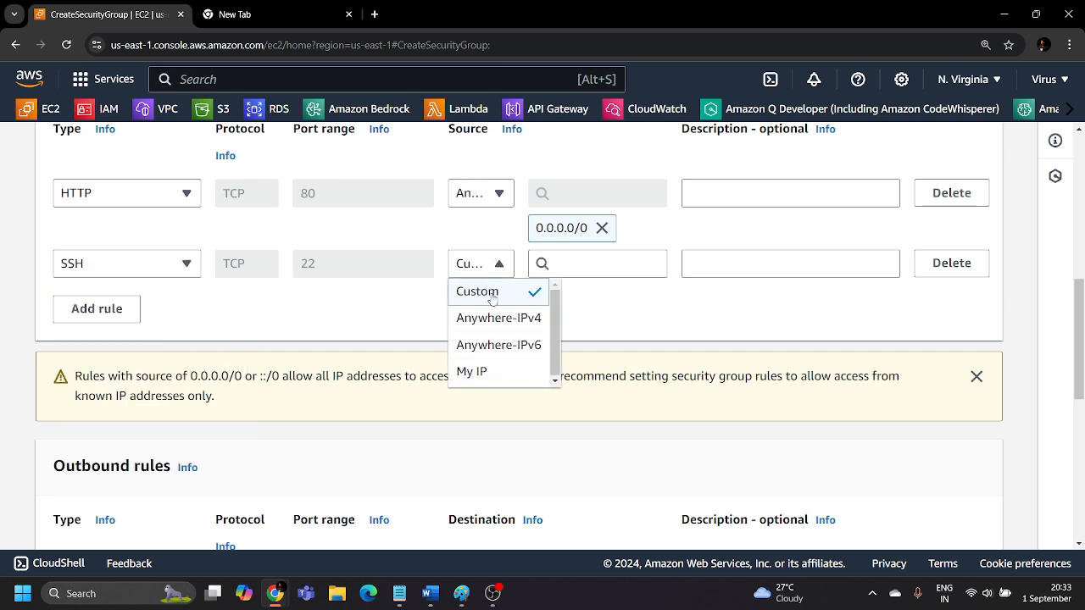
left_click(490, 319)
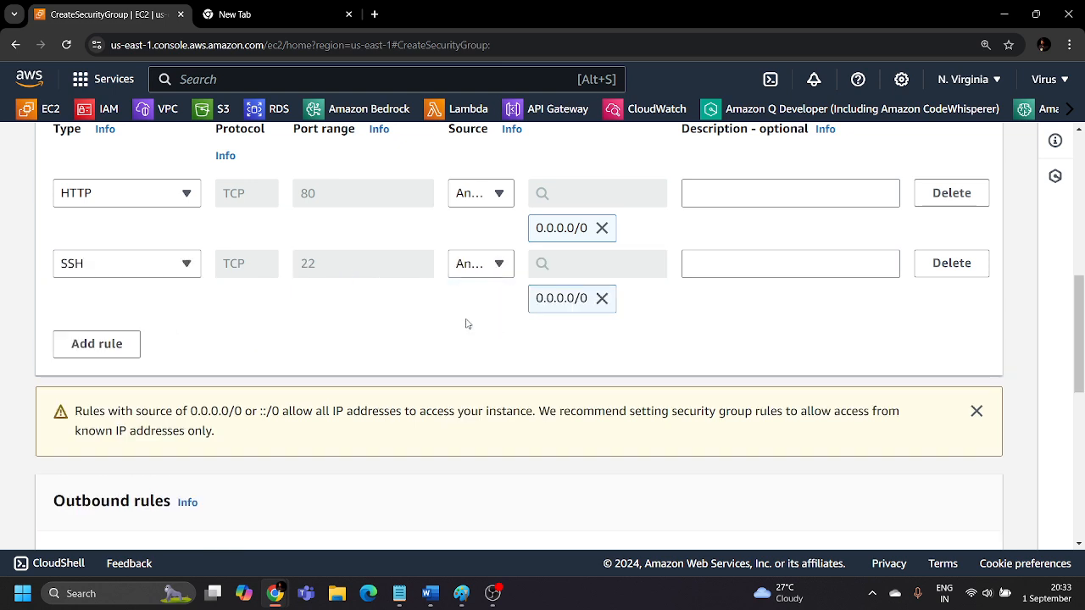
Create the network interface security group, then return to the security groups list and enlarge its table area.
scroll(707, 392, "down", 3)
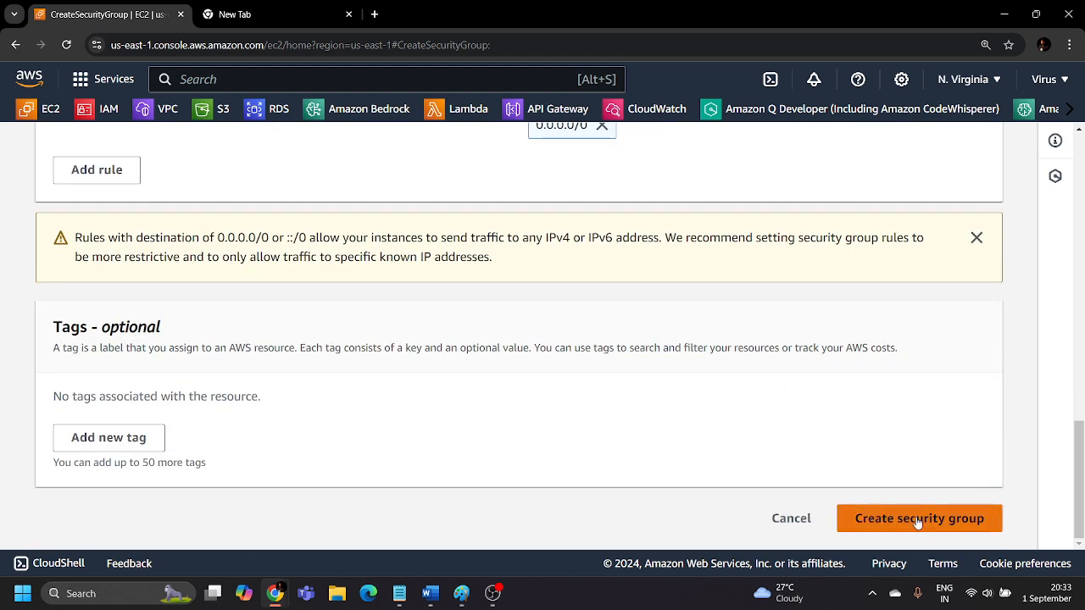
left_click(917, 519)
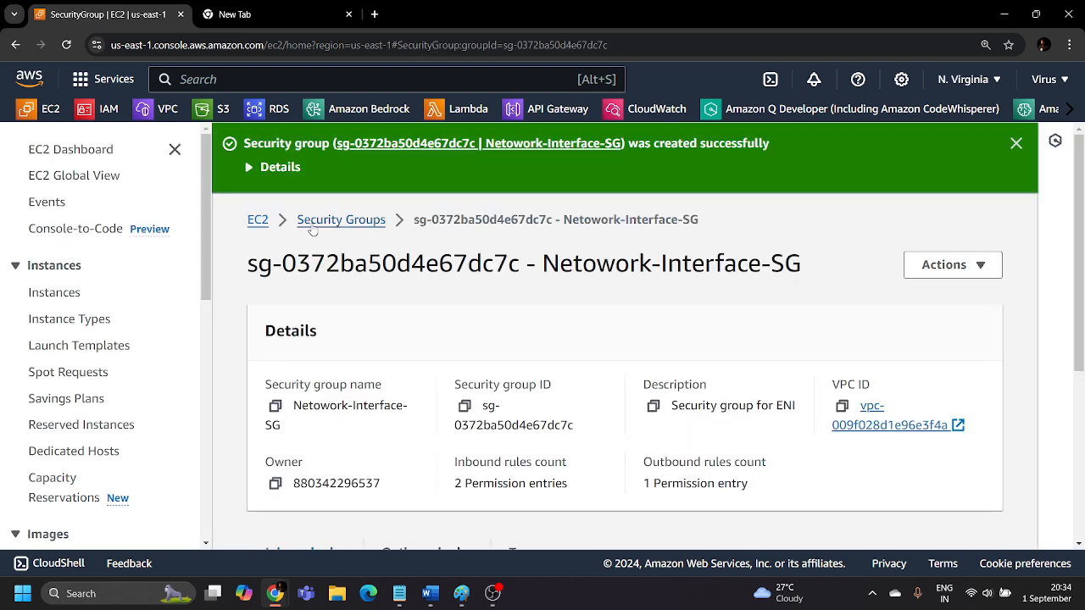
left_click(339, 220)
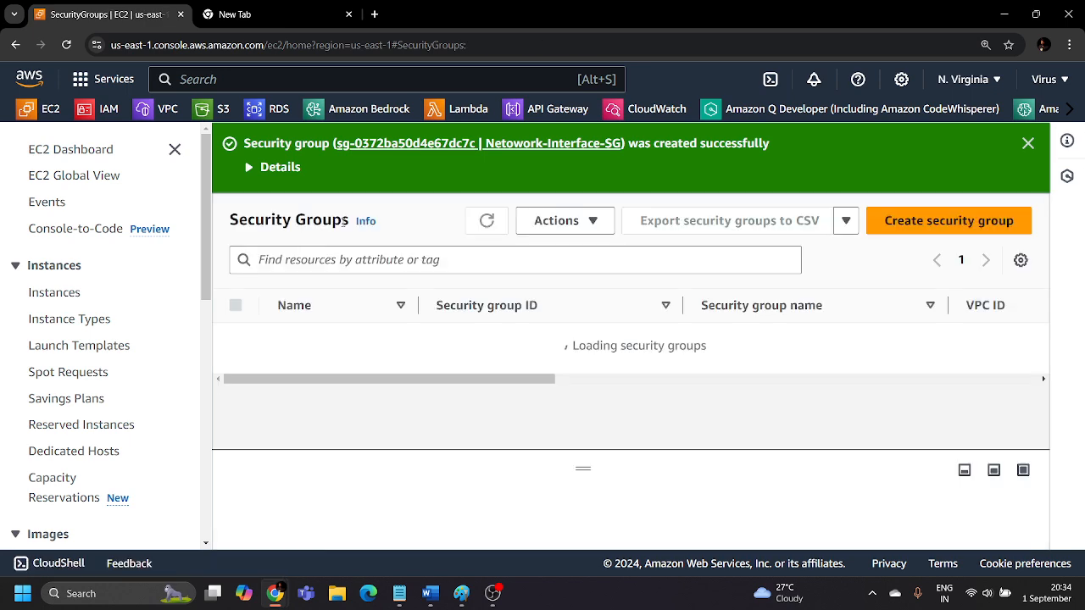
left_click_drag(582, 472, 589, 542)
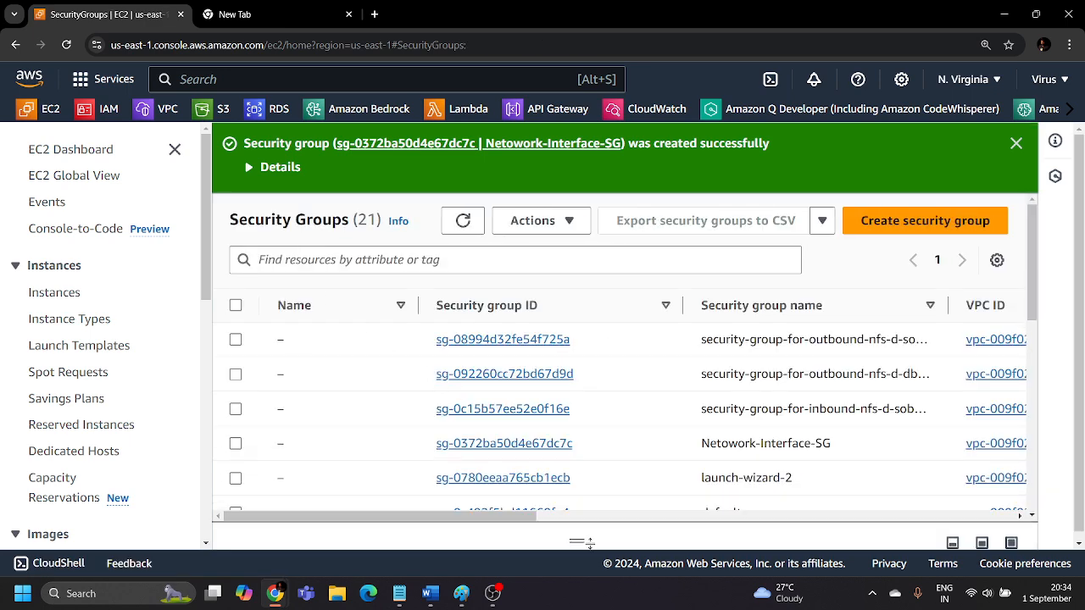
Copy the security group name "Netowork-Interface-SG" into that group's empty Name field and save it.
scroll(507, 384, "down", 3)
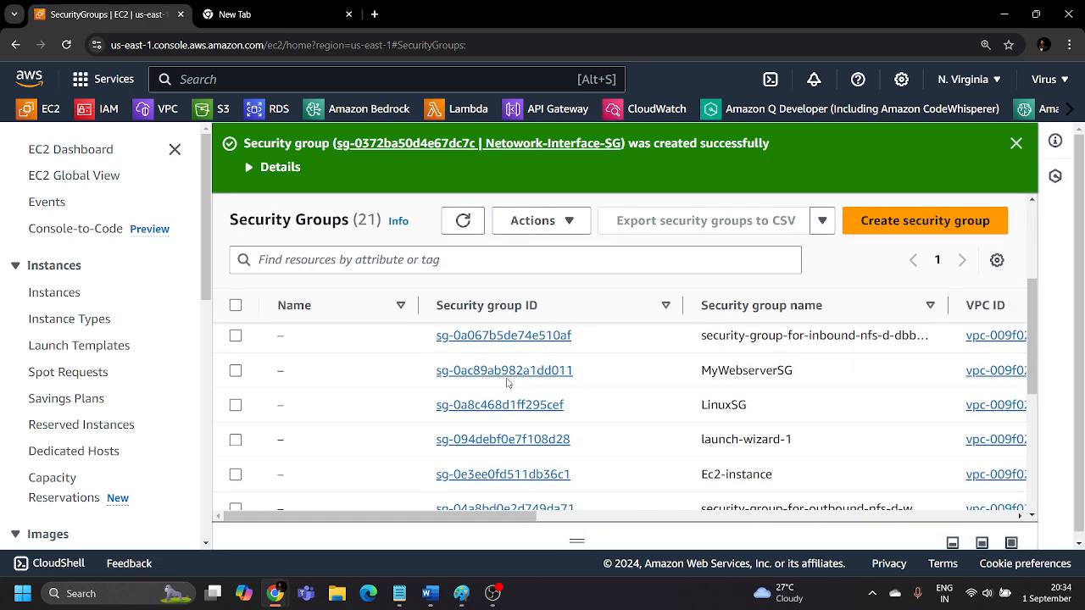
scroll(507, 385, "up", 2)
scroll(507, 384, "up", 1)
scroll(507, 384, "down", 1)
scroll(507, 384, "up", 1)
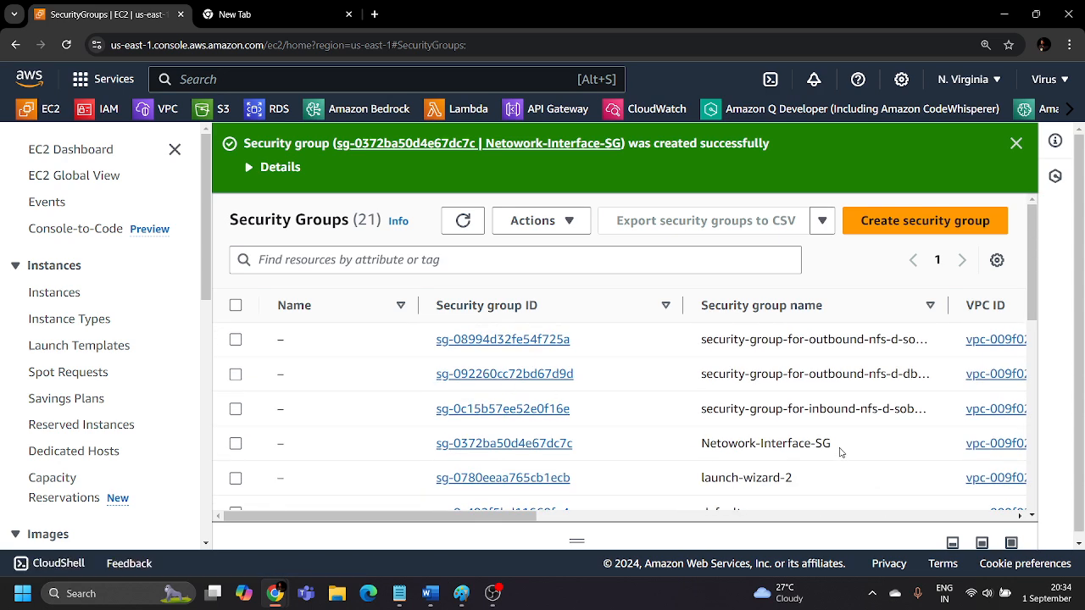
left_click_drag(839, 450, 700, 443)
key("ctrl+c")
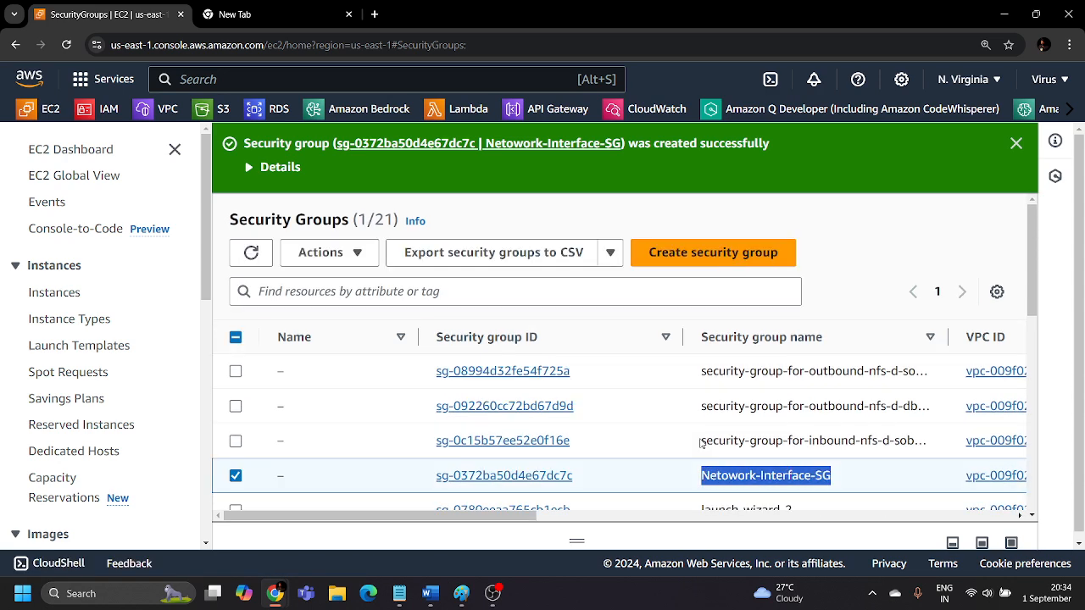
left_click(294, 476)
key("ctrl+v")
left_click(514, 475)
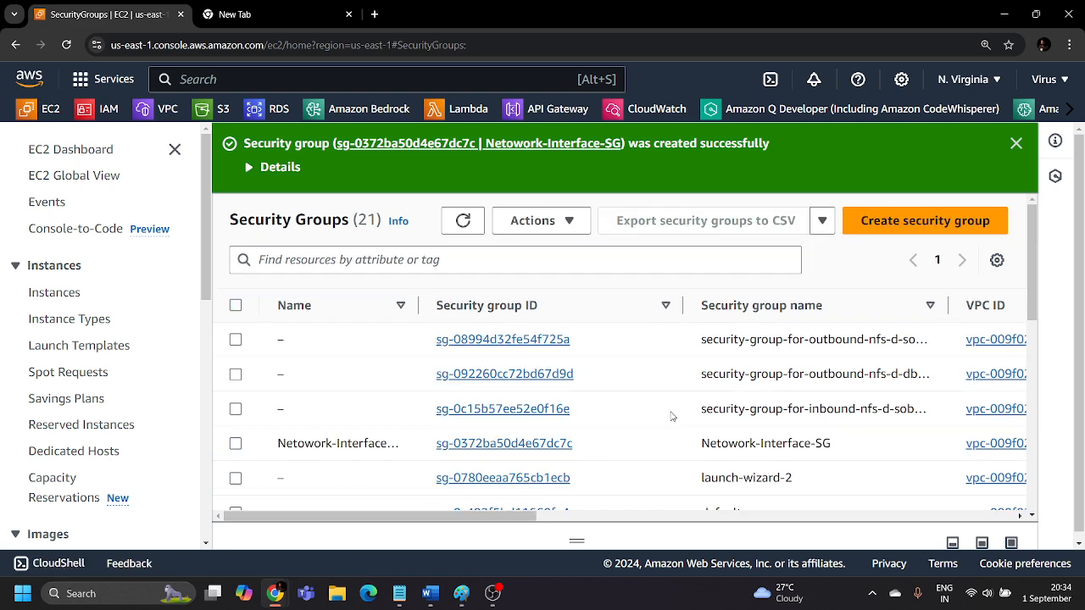
Copy the security group name "Ec2-instance" into that group's empty Name field and save it.
scroll(672, 416, "down", 1)
scroll(672, 416, "down", 2)
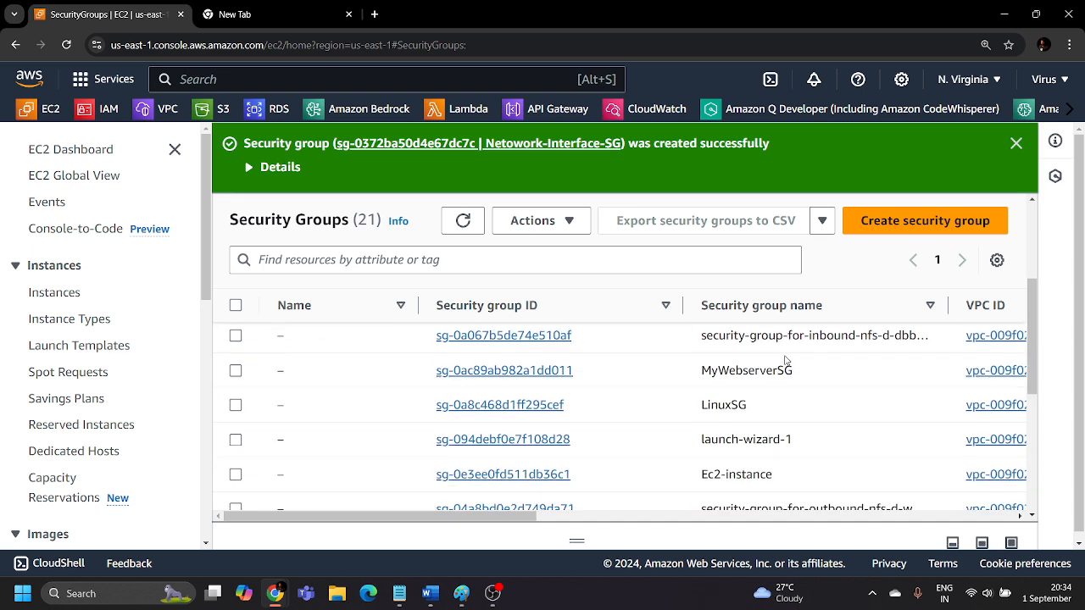
scroll(773, 415, "down", 4)
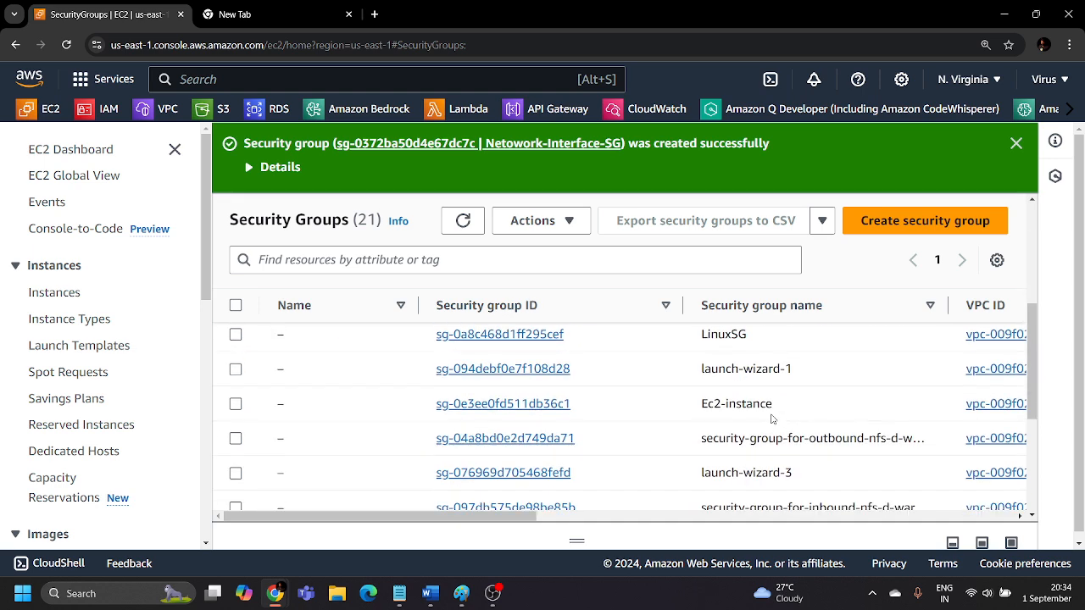
scroll(774, 416, "up", 2)
left_click_drag(776, 405, 699, 411)
key("ctrl+c")
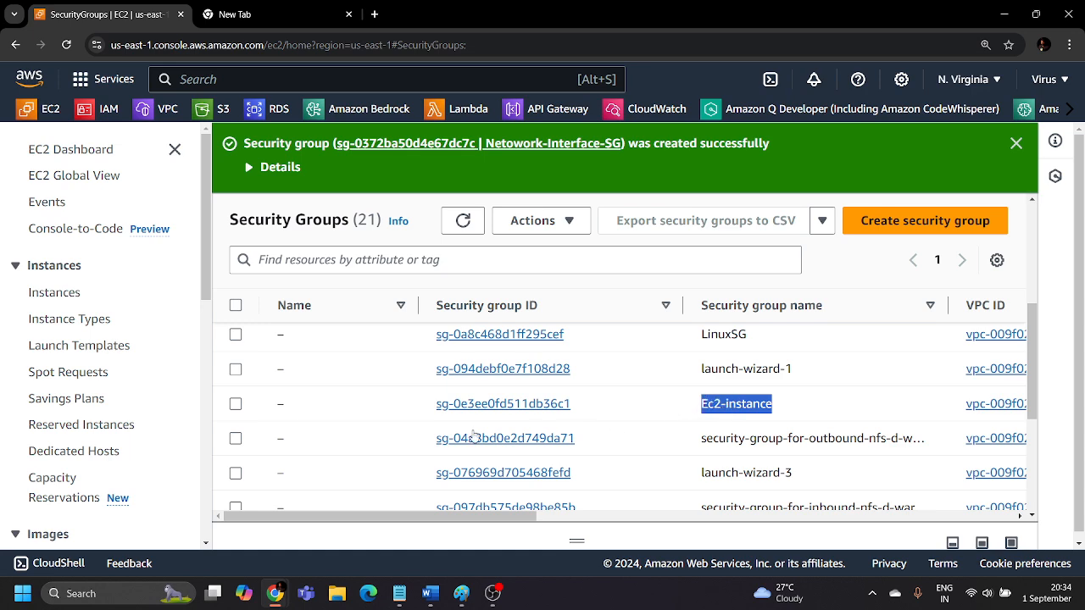
left_click(295, 405)
key("ctrl+v")
left_click(512, 523)
Look over the security groups list and dismiss the creation notification for Netowork-Interface-SG.
scroll(769, 448, "down", 3)
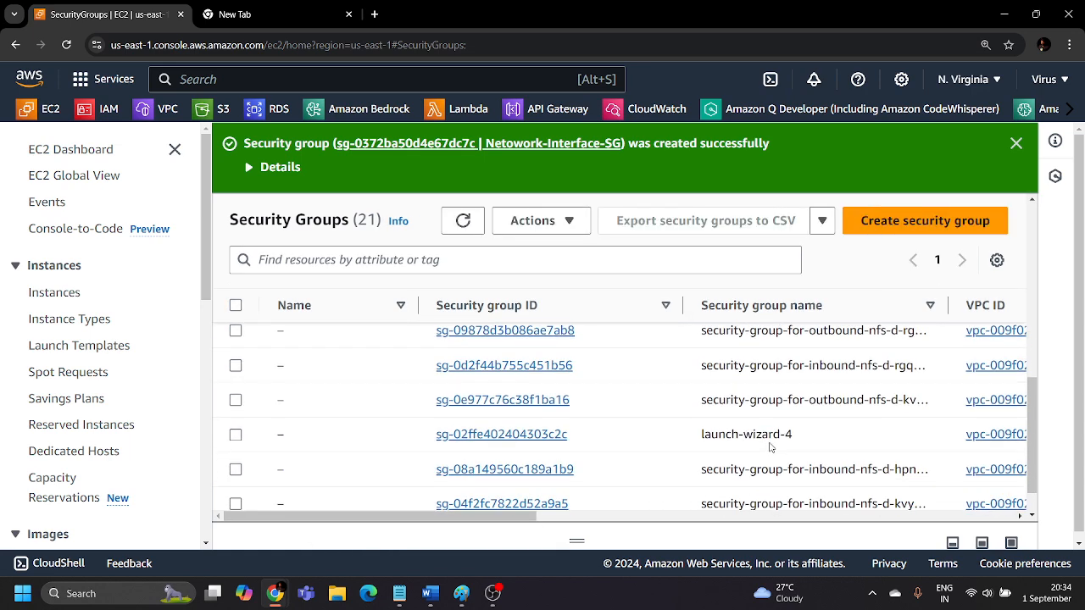
scroll(770, 448, "up", 4)
scroll(520, 441, "up", 2)
scroll(424, 407, "down", 3)
scroll(373, 386, "up", 3)
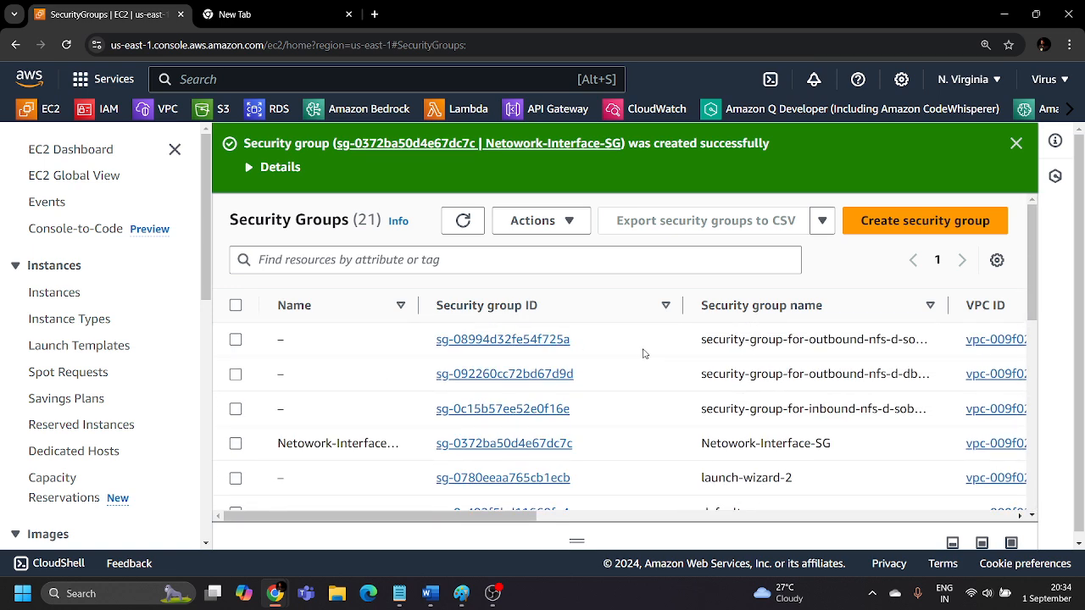
left_click(1017, 143)
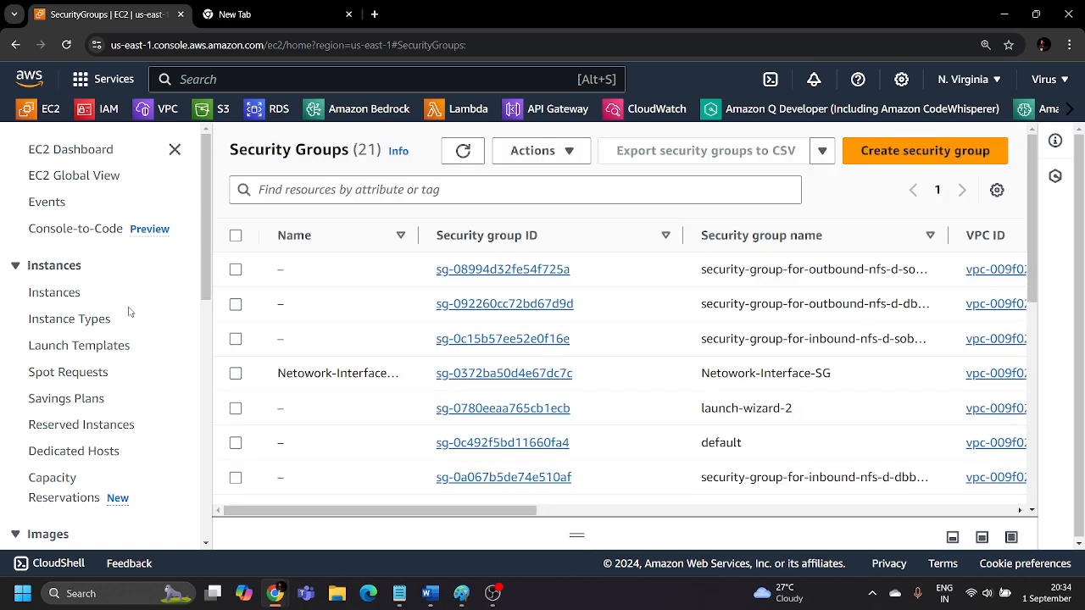
Start launching a new EC2 instance from the Instances page and name it "ENI server".
left_click(64, 295)
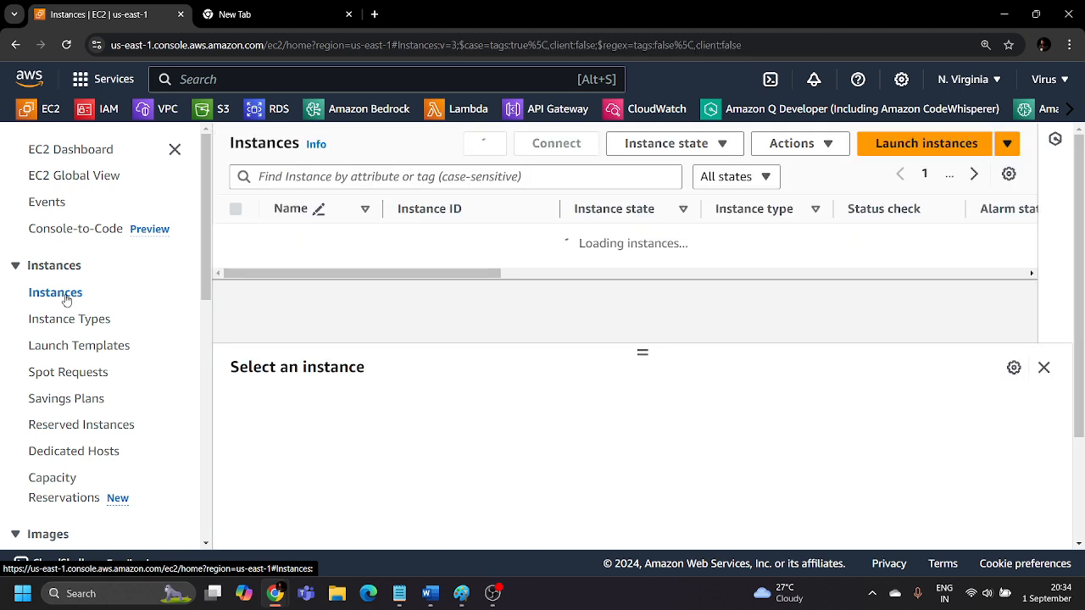
left_click(901, 146)
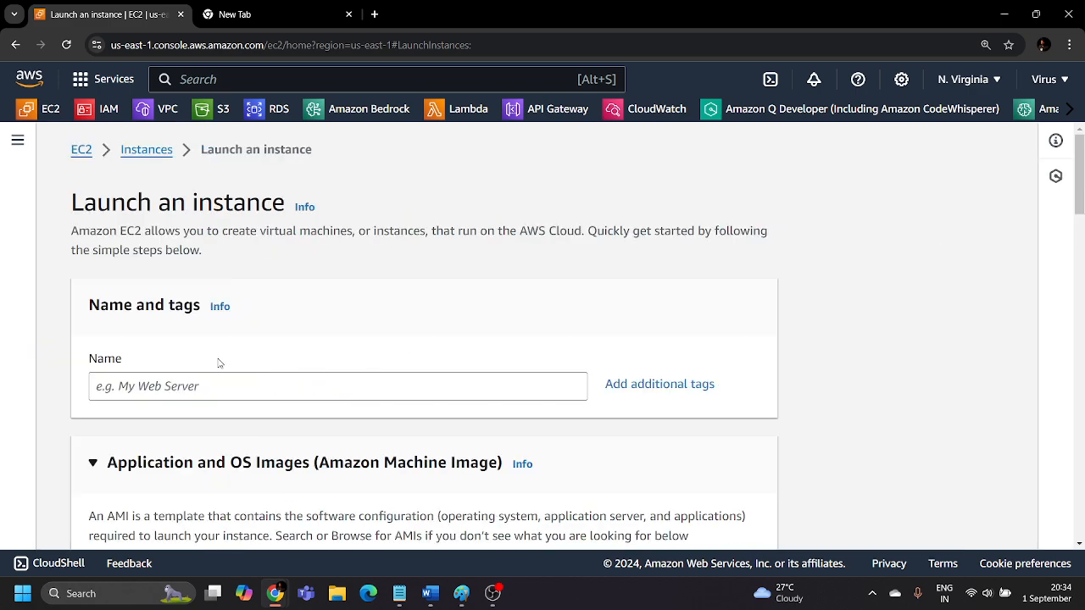
scroll(222, 363, "down", 1)
left_click(226, 318)
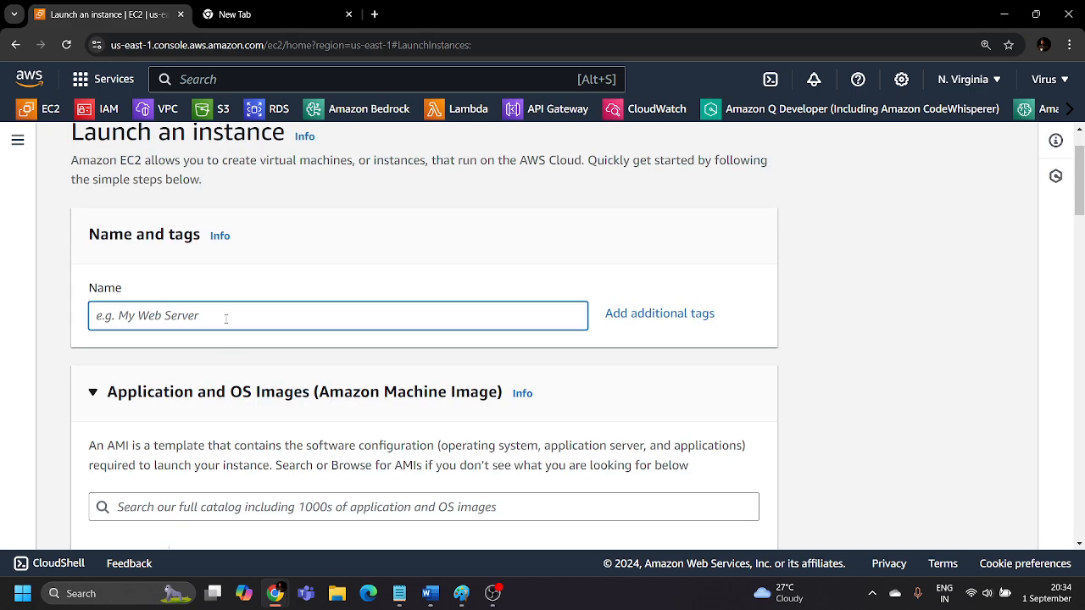
type("ENI")
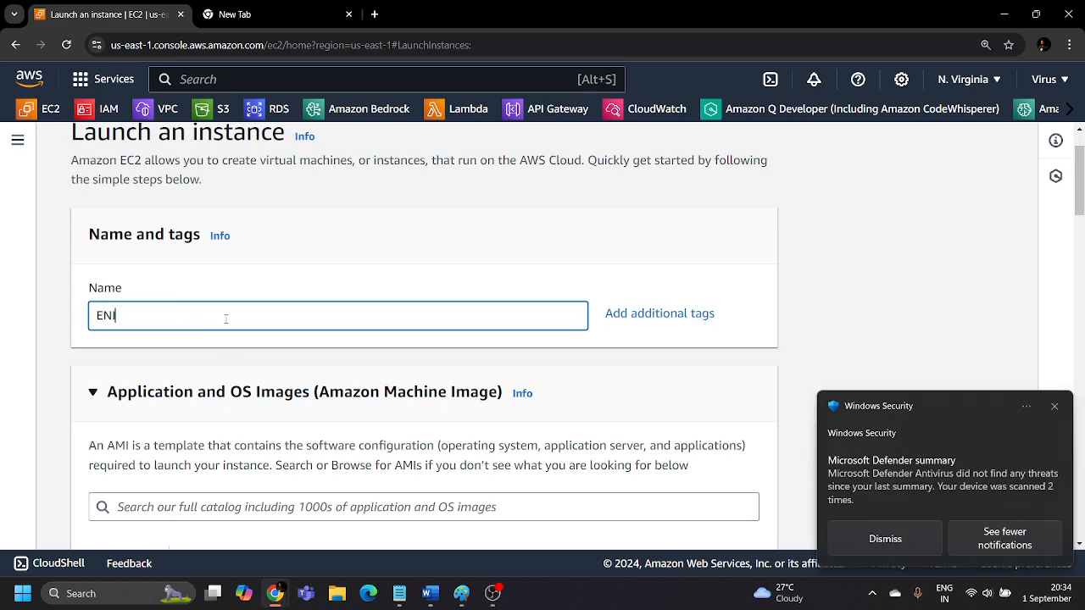
left_click(1055, 406)
left_click(210, 326)
type("server")
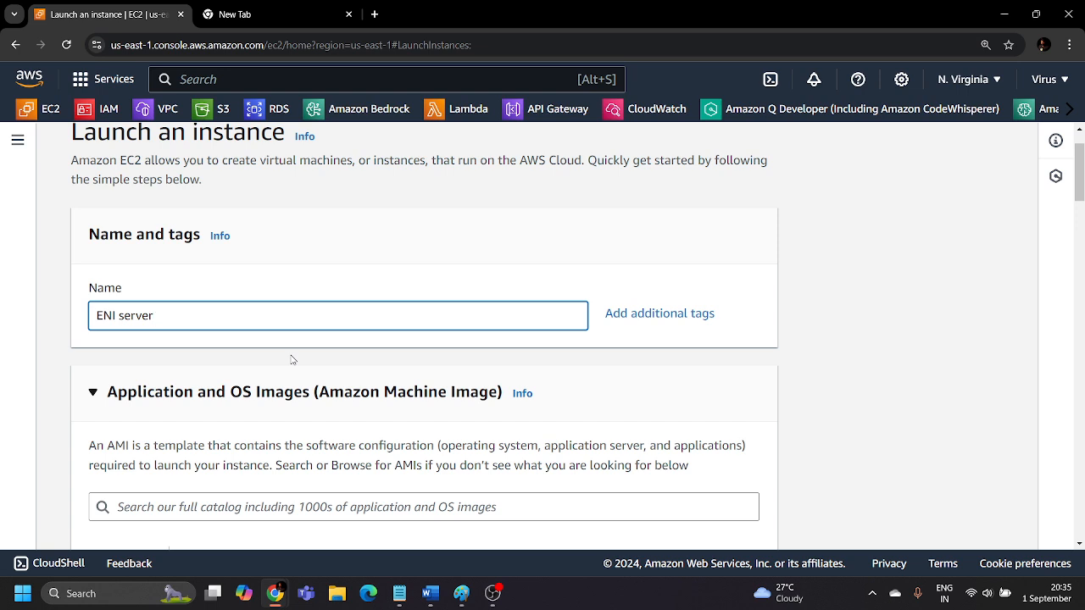
left_click(292, 360)
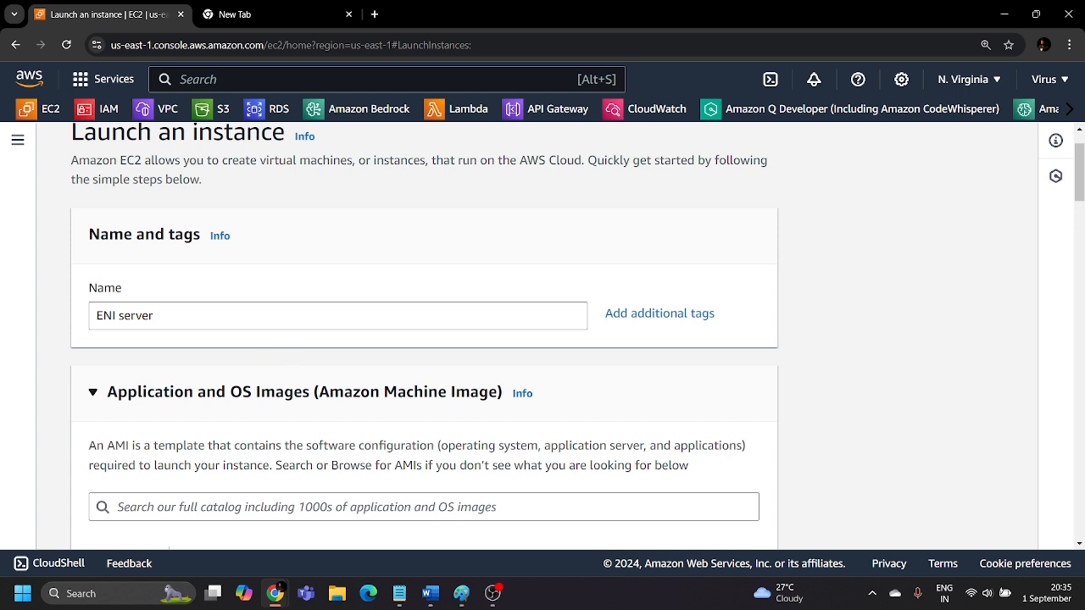
Keep the Amazon Linux 2023 AMI and t2.micro instance type, and choose to proceed without a key pair.
scroll(106, 289, "down", 4)
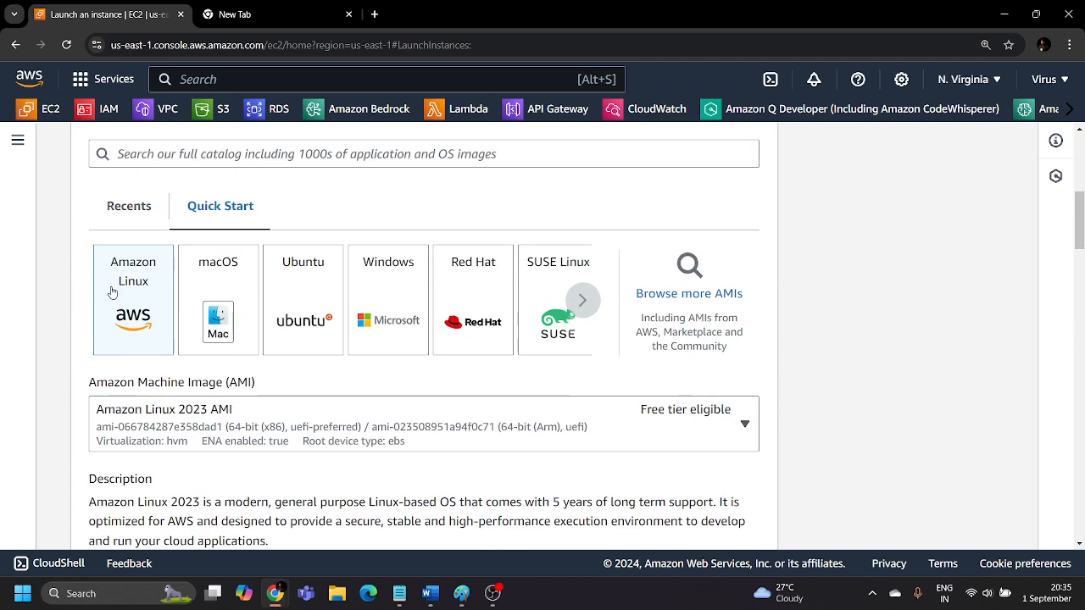
scroll(123, 278, "up", 2)
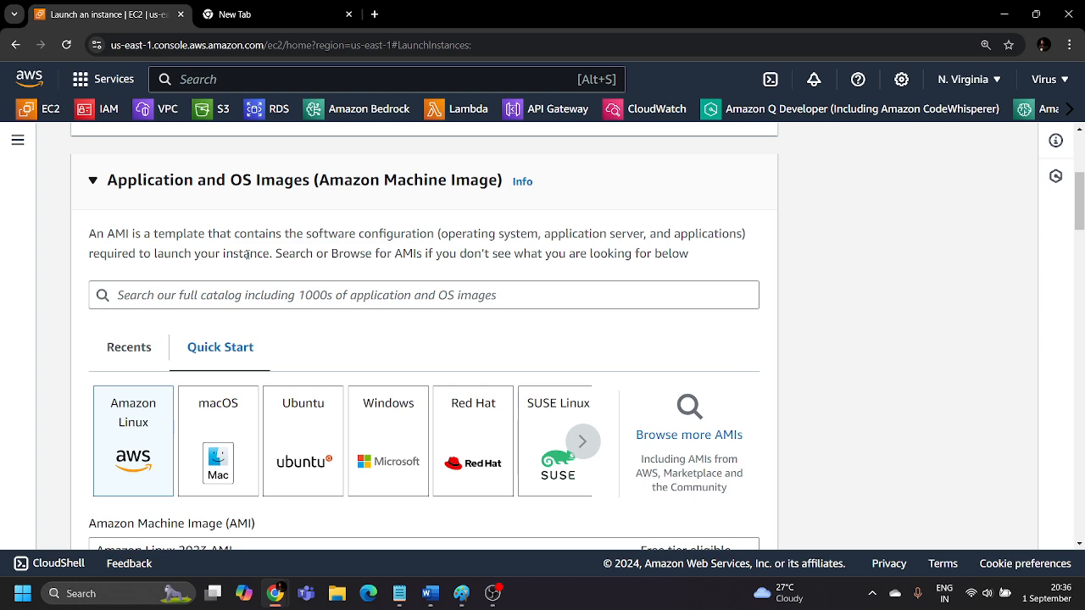
scroll(246, 254, "down", 3)
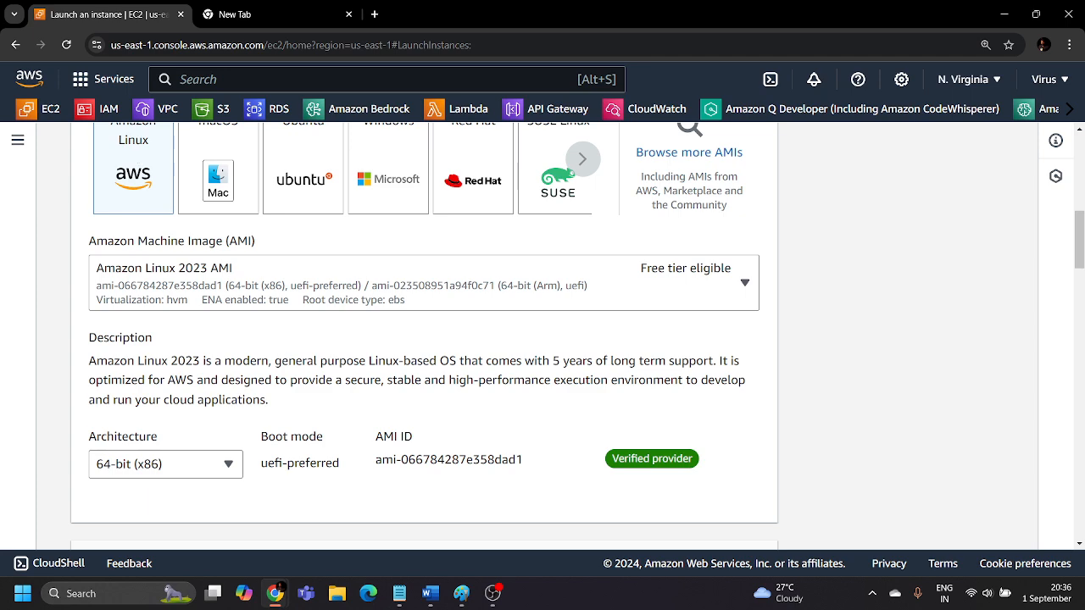
scroll(159, 337, "down", 5)
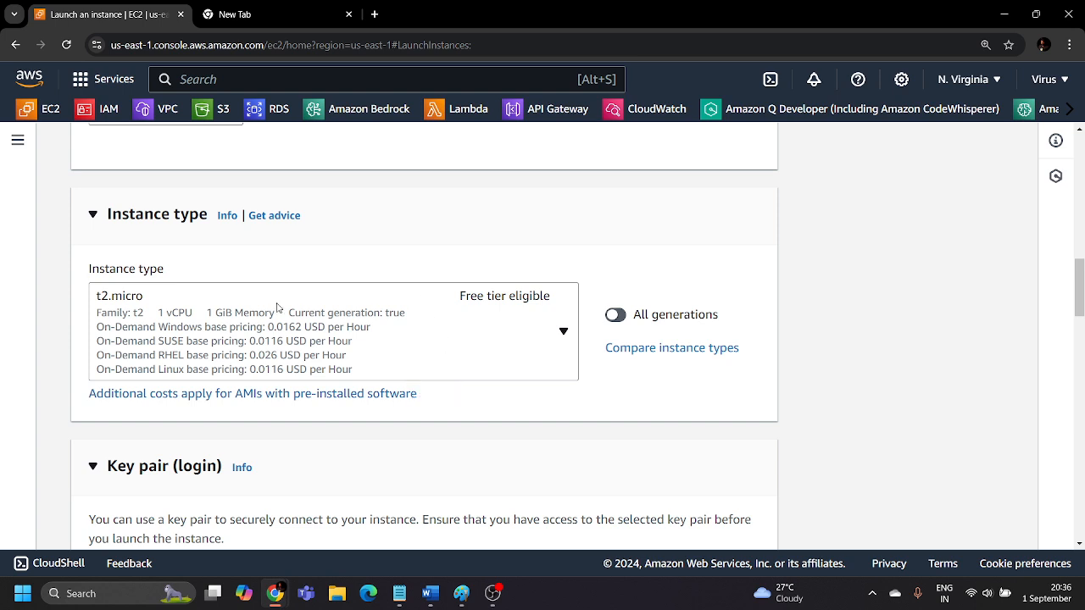
left_click(350, 321)
left_click(924, 328)
scroll(348, 336, "down", 3)
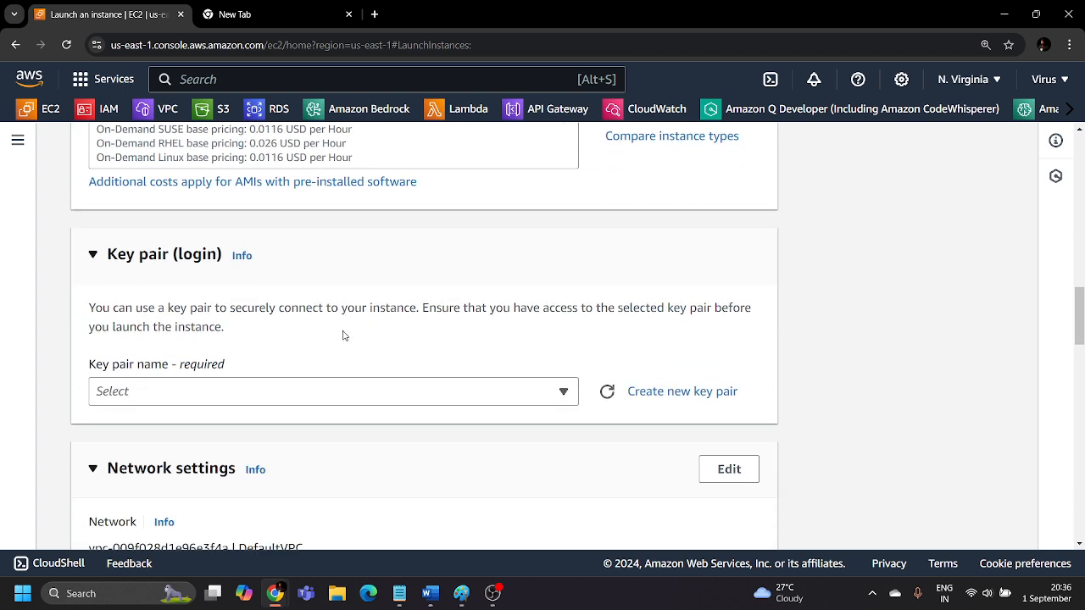
left_click(180, 399)
left_click(339, 454)
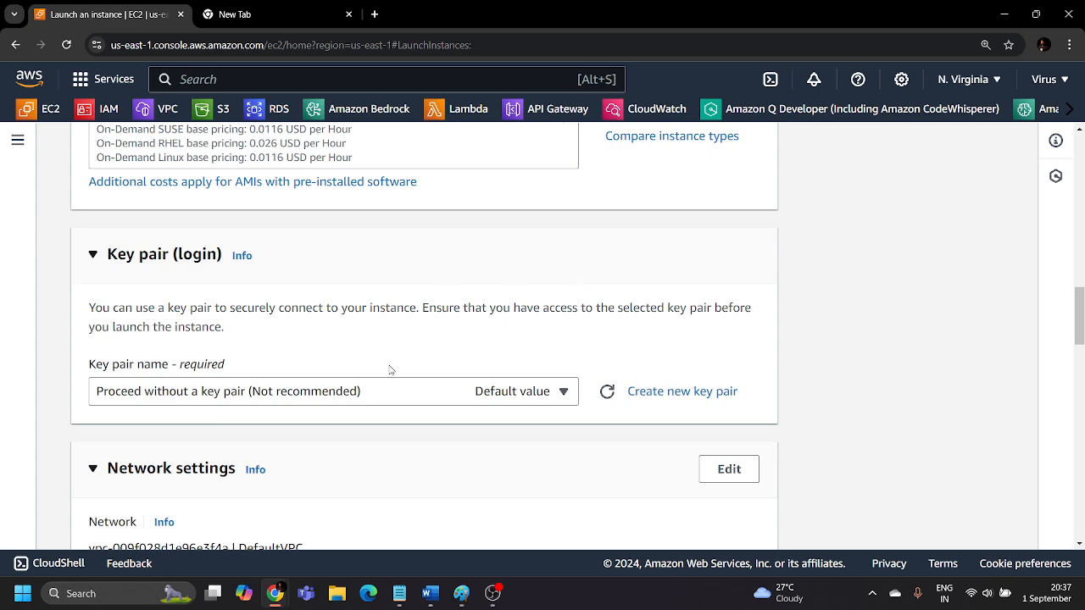
Edit the network settings to use subnet-0fa20cee97a738c54 in us-east-1b, keeping auto-assign public IP enabled.
scroll(370, 305, "down", 3)
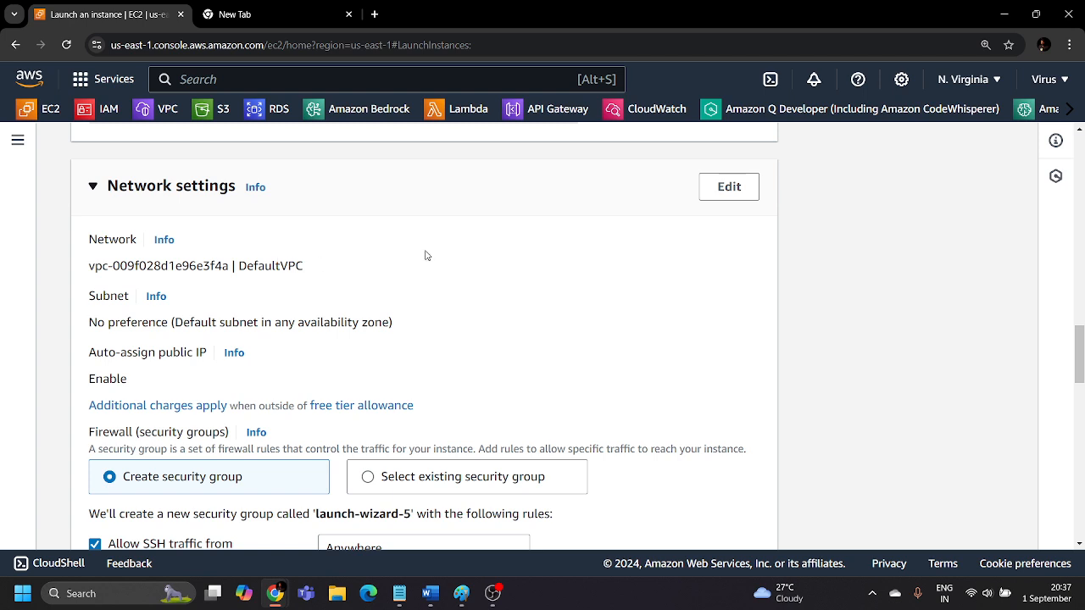
left_click(729, 190)
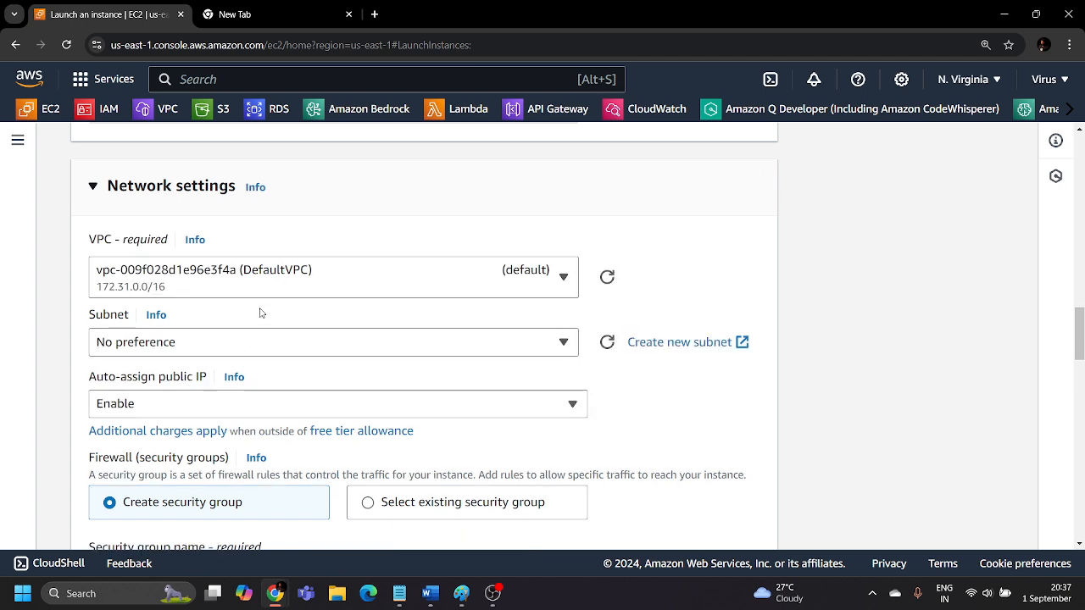
left_click(193, 343)
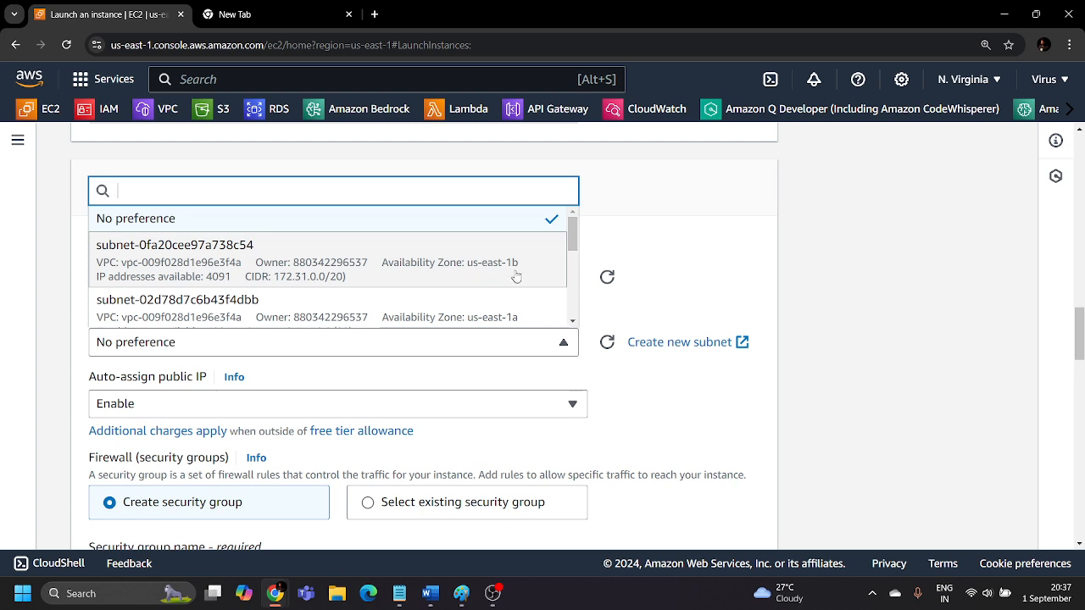
left_click(269, 250)
scroll(291, 356, "down", 1)
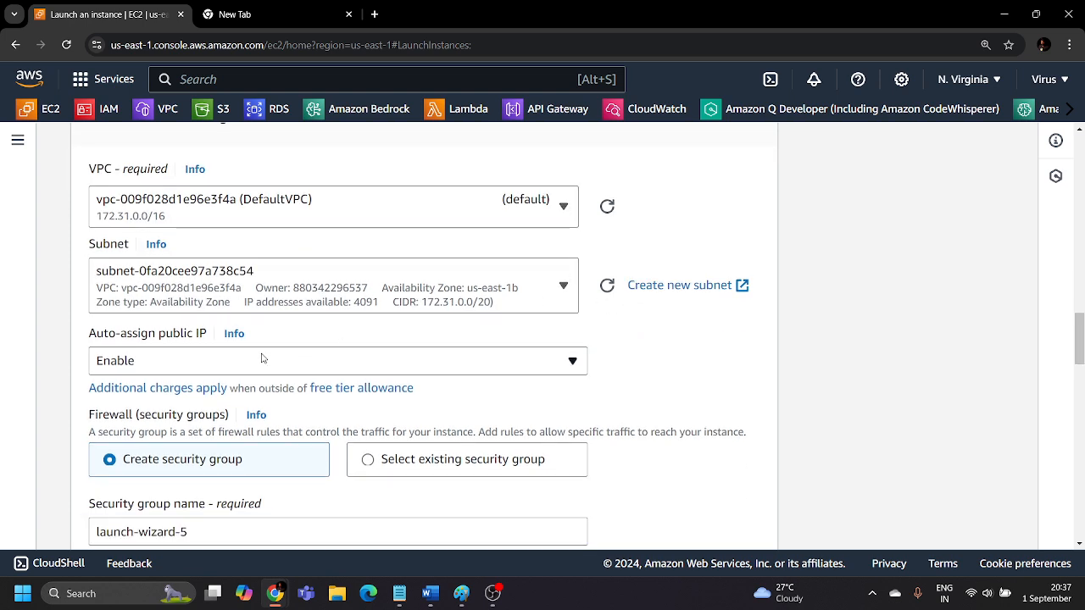
left_click(263, 359)
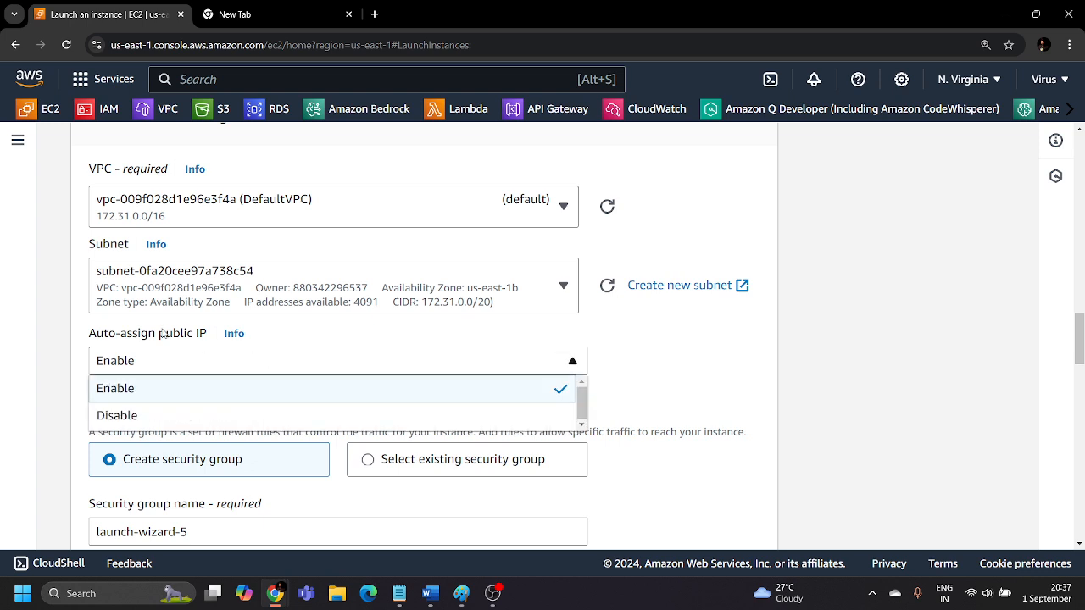
left_click(646, 356)
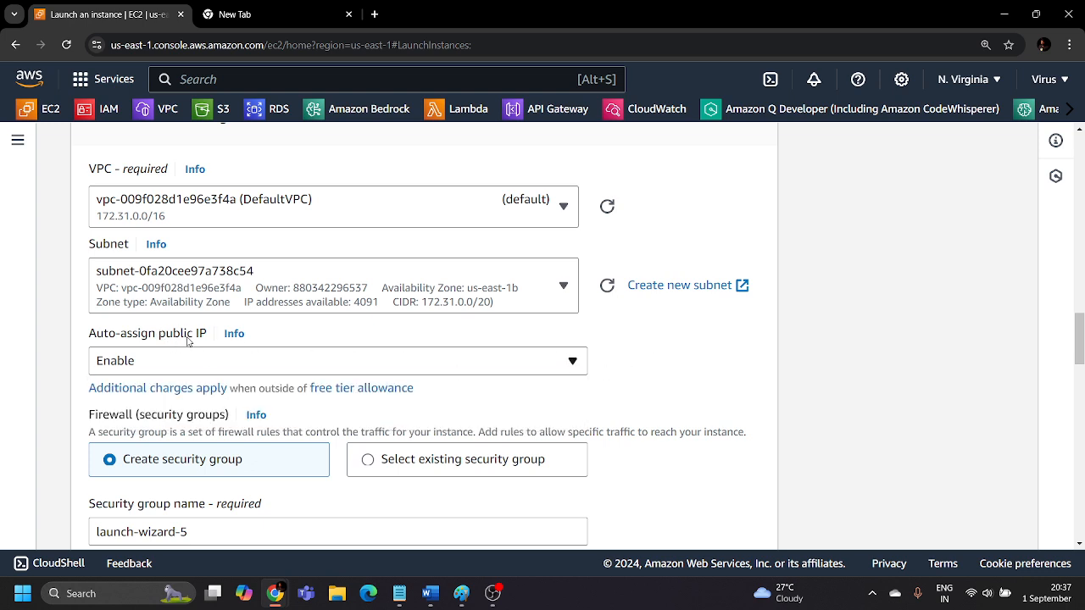
Switch the firewall to an existing security group and select Ec2-instance.
scroll(188, 339, "down", 2)
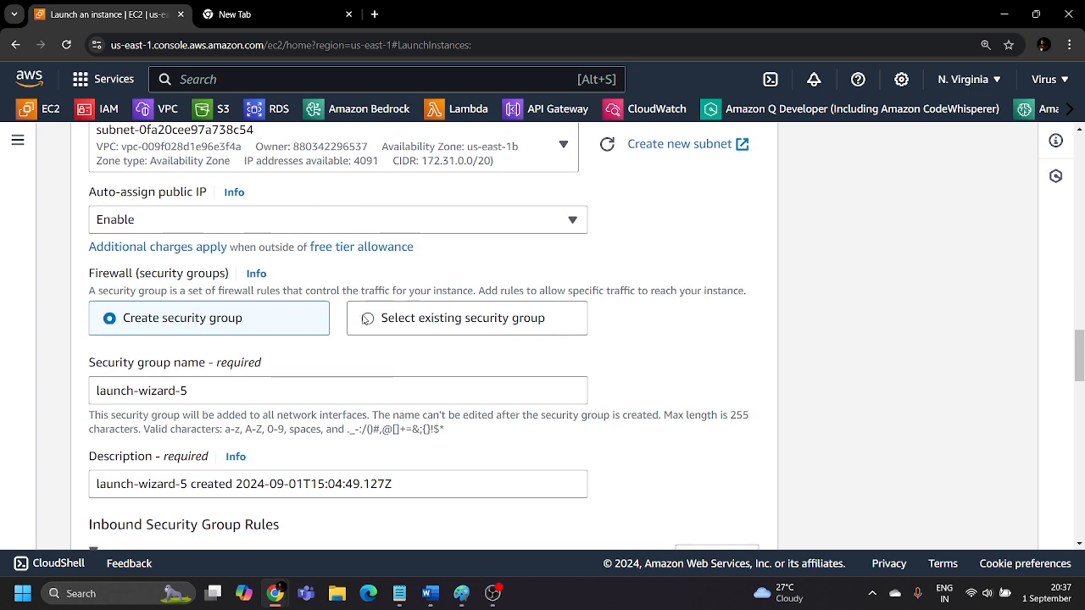
left_click(515, 325)
scroll(344, 353, "down", 1)
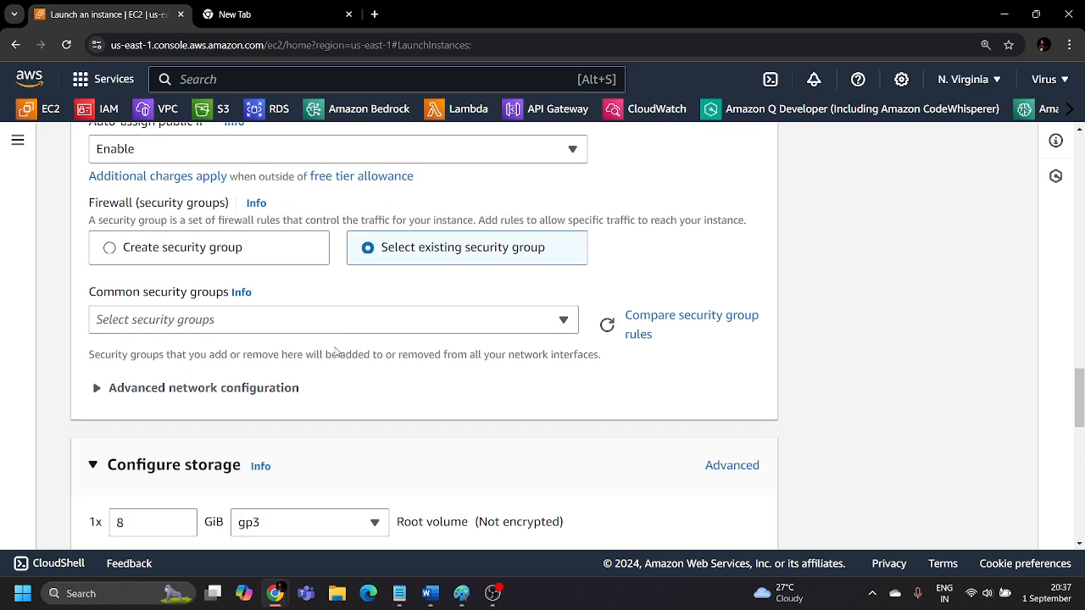
left_click(311, 327)
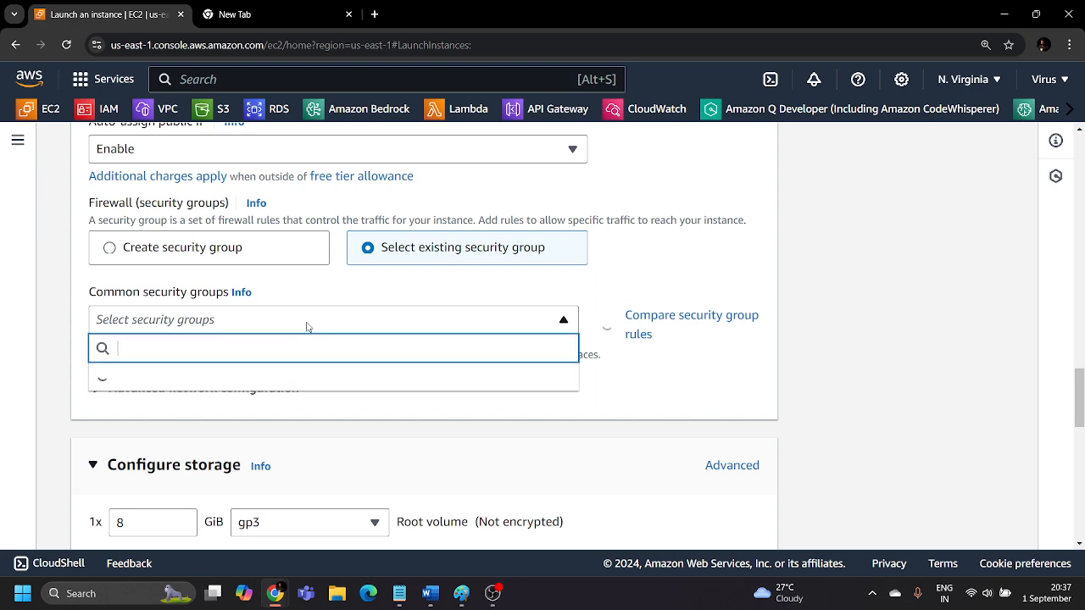
scroll(244, 405, "down", 2)
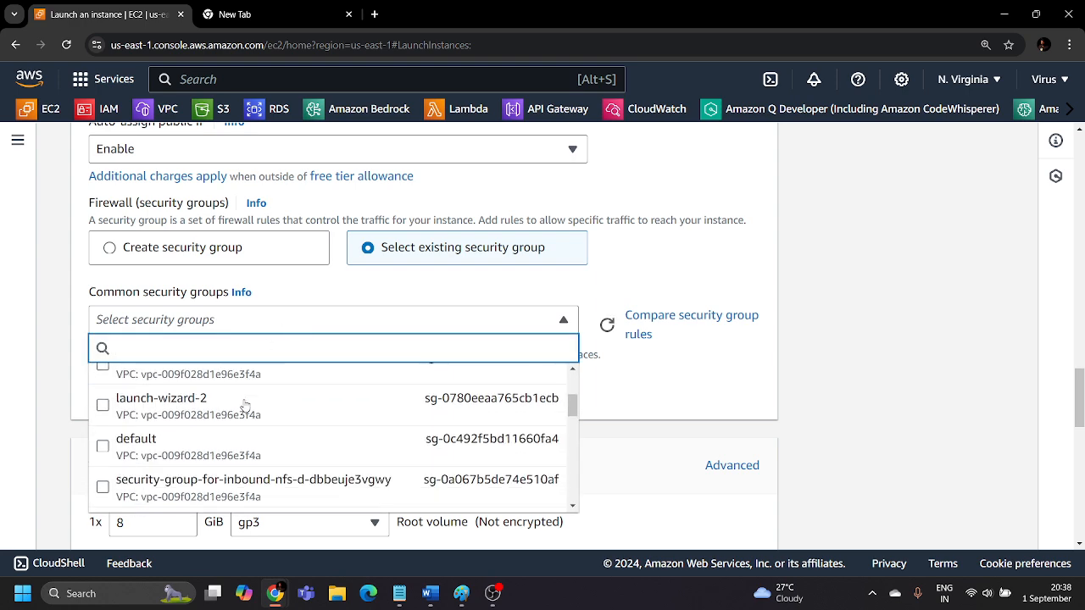
scroll(244, 405, "down", 5)
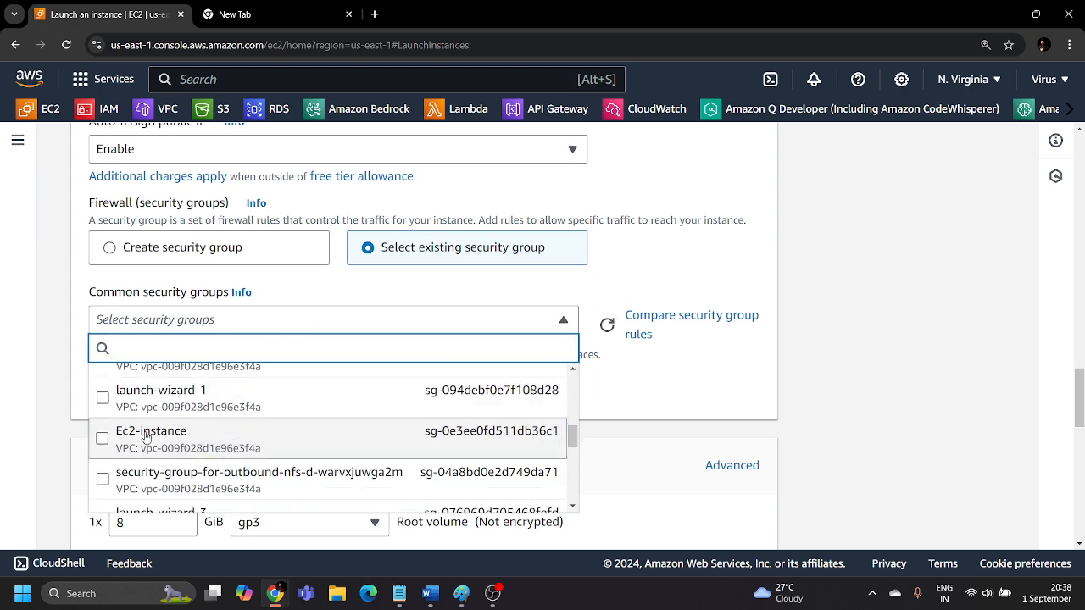
left_click(102, 439)
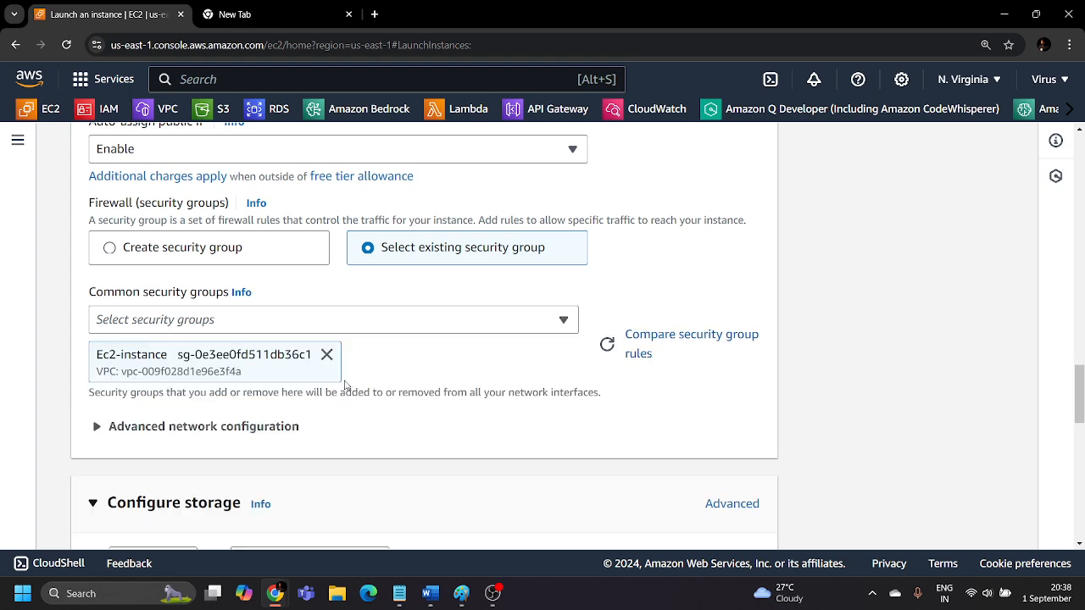
Expand the instance's advanced details and go to the optional user data text field.
scroll(223, 411, "down", 10)
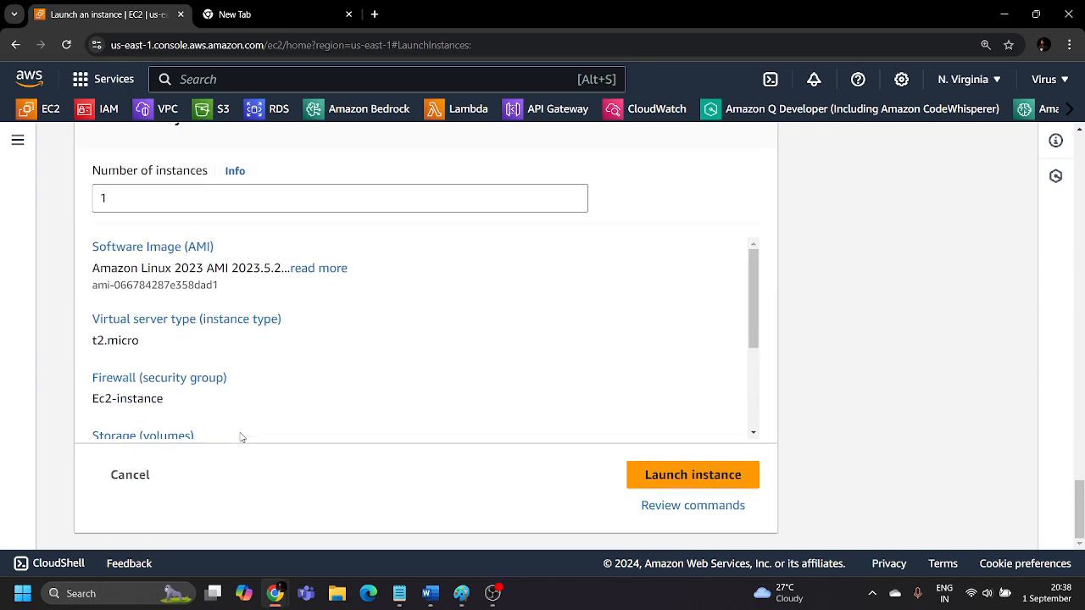
scroll(217, 329, "up", 2)
left_click(156, 192)
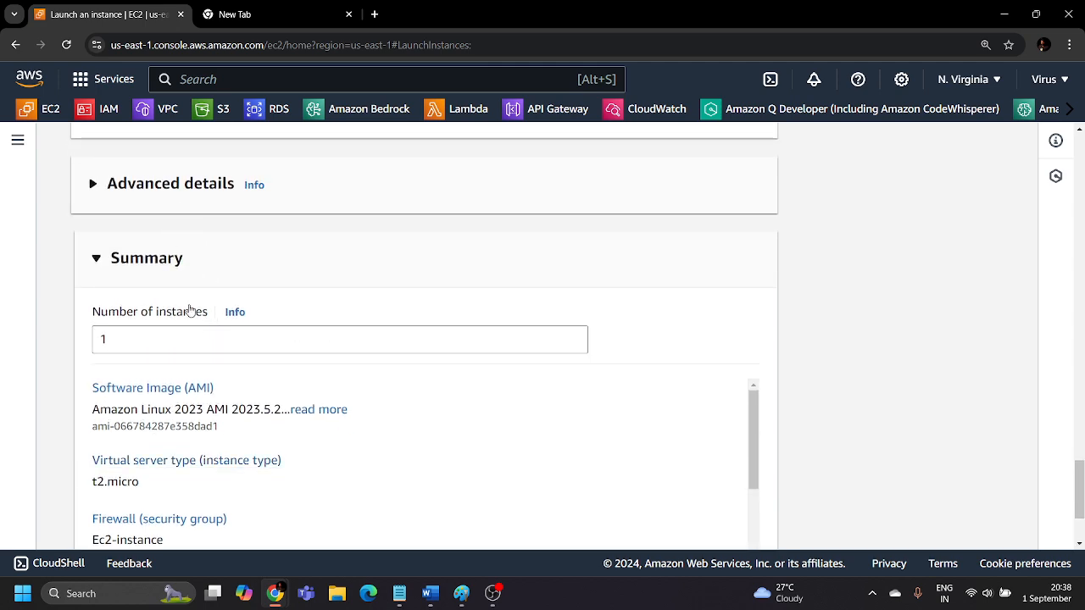
scroll(237, 369, "down", 20)
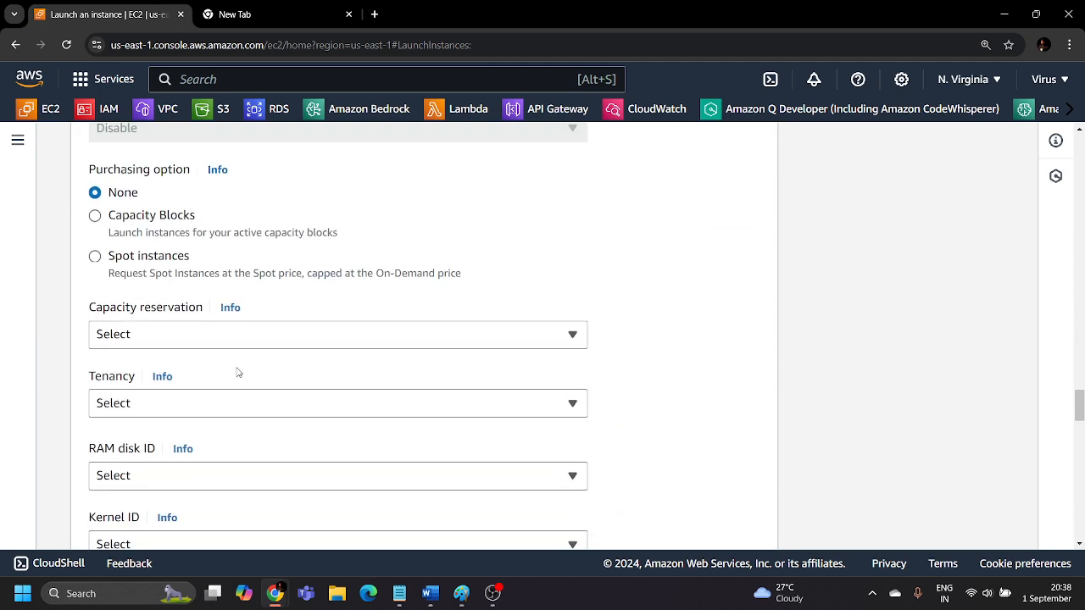
scroll(238, 373, "down", 10)
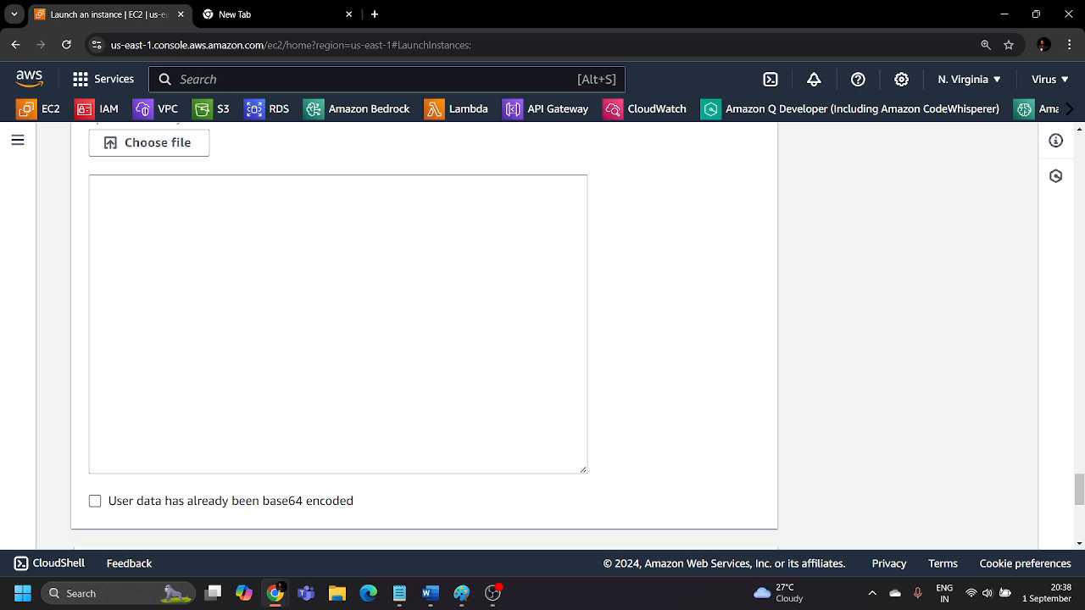
scroll(168, 250, "up", 3)
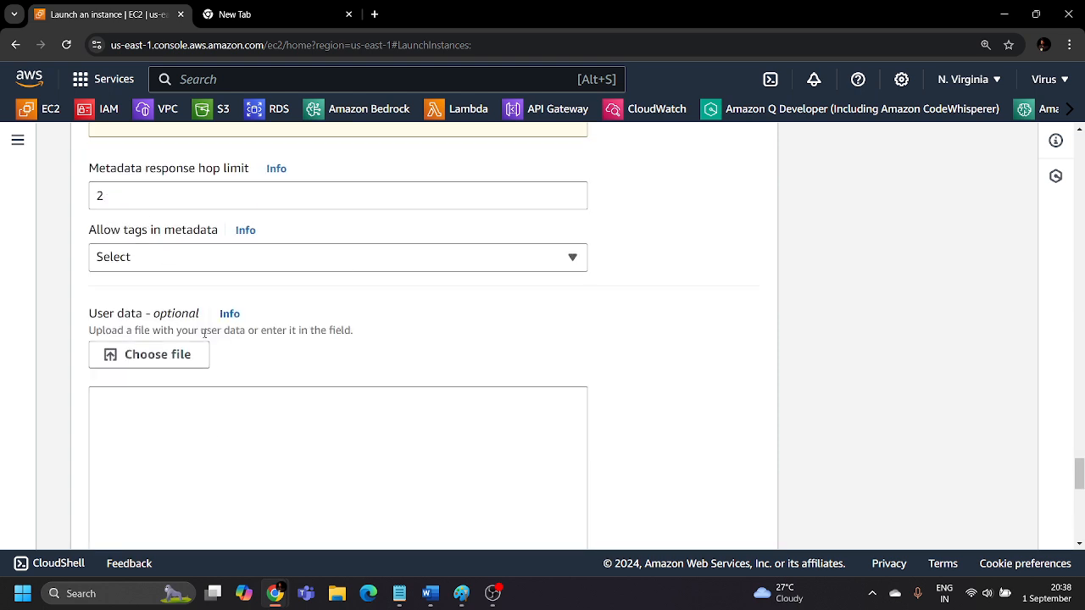
scroll(221, 339, "down", 2)
scroll(238, 339, "down", 1)
left_click(200, 228)
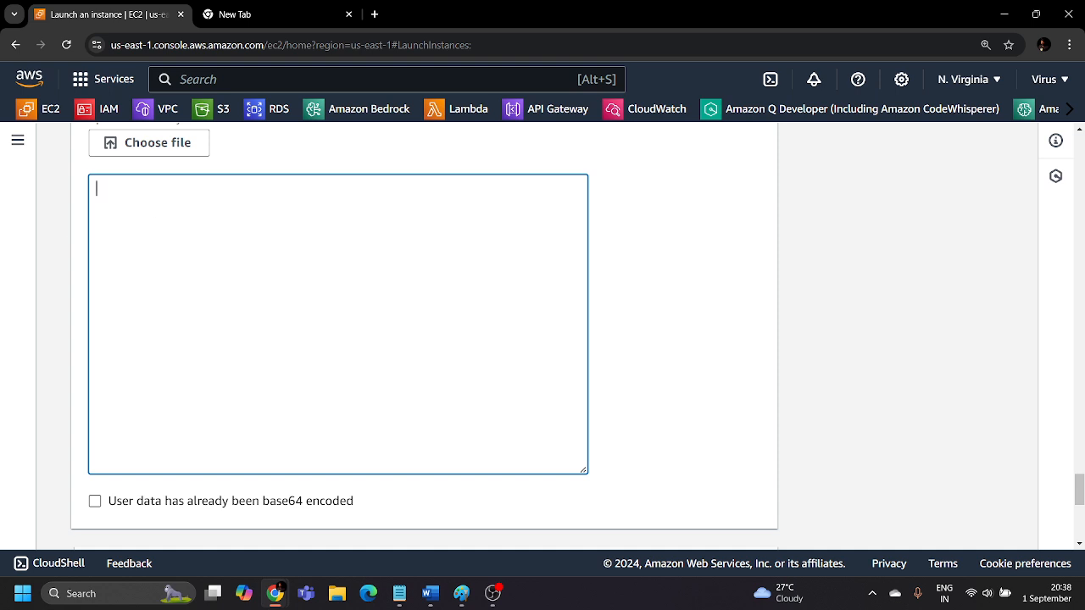
Paste the bash script that installs httpd and writes the "Response coming from server" page into the user data, and launch the instance.
key("alt+Tab")
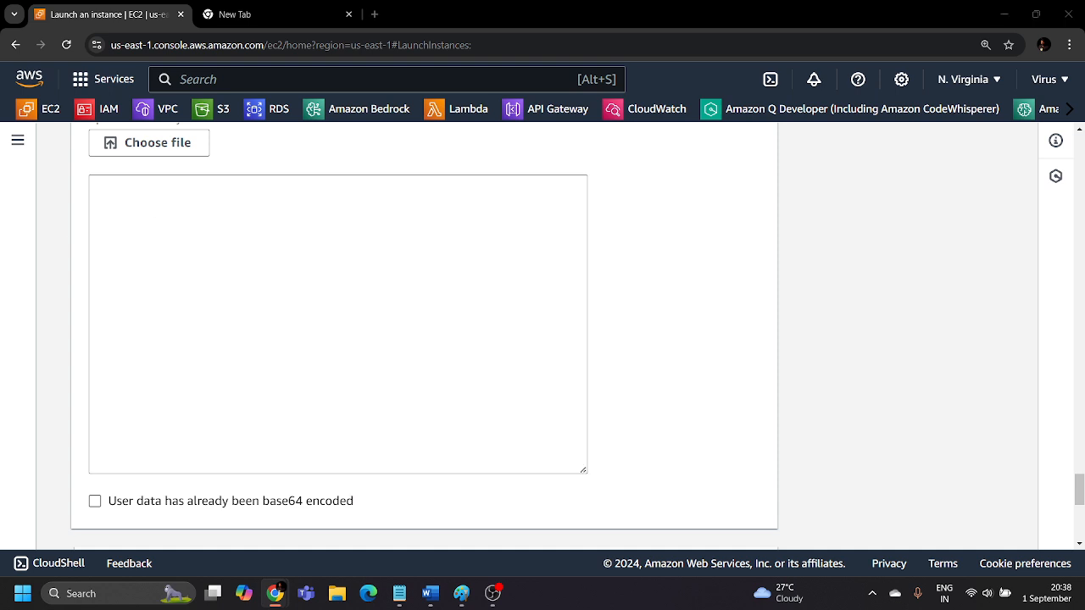
left_click(276, 231)
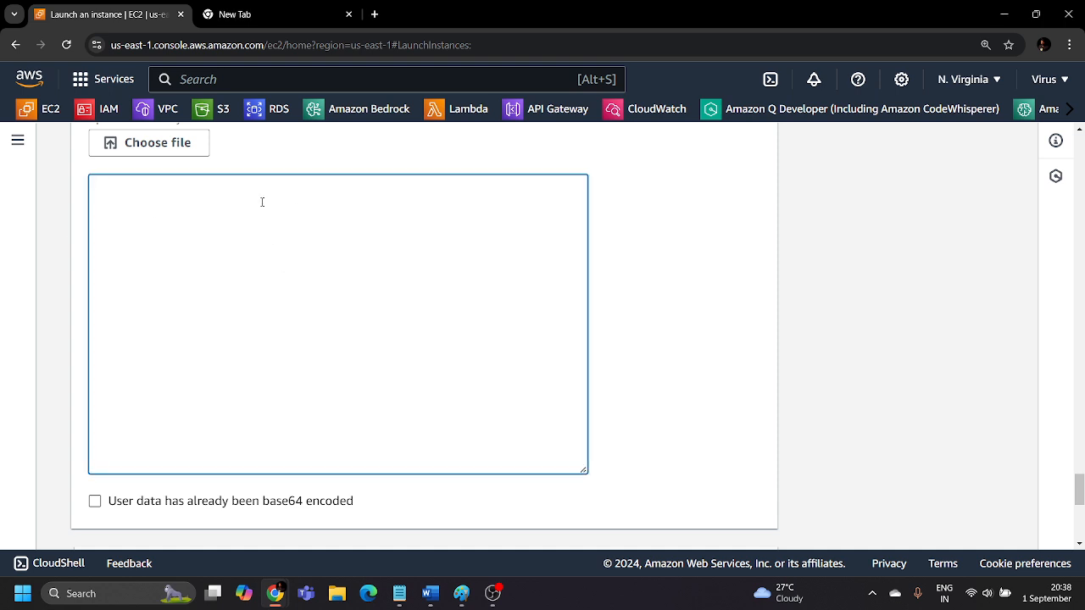
type("#!/bin/bash sudo su yum update -y yum install -y httpd systemctl start httpd systemctl enable httpd echo \"<html> <h1> Response coming from server </h1> </ html>\" > /var/www/html/index.html")
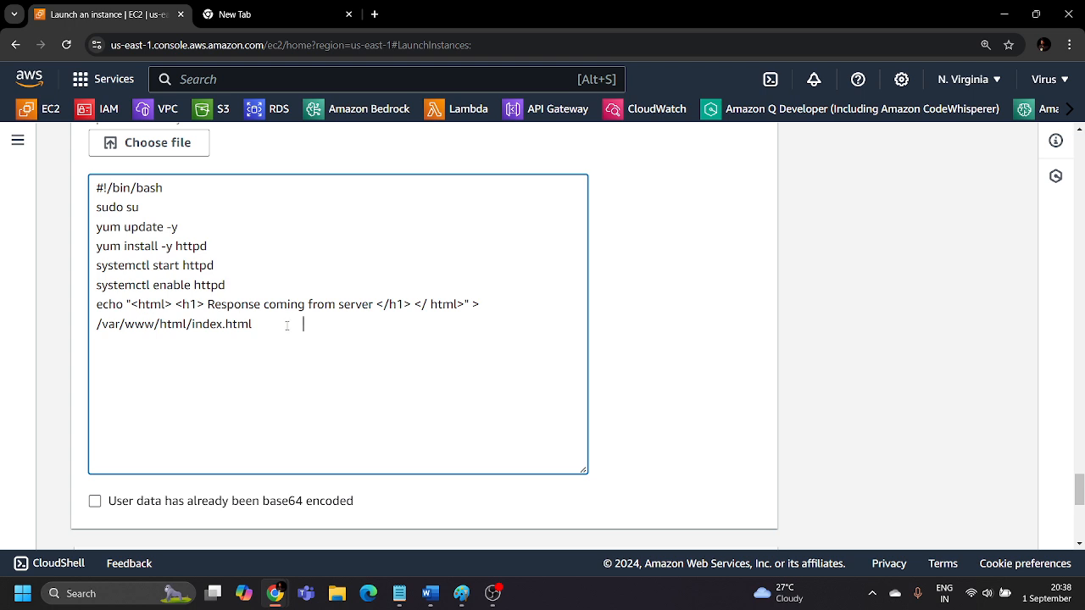
key("BackSpace")
type("l")
scroll(686, 325, "down", 5)
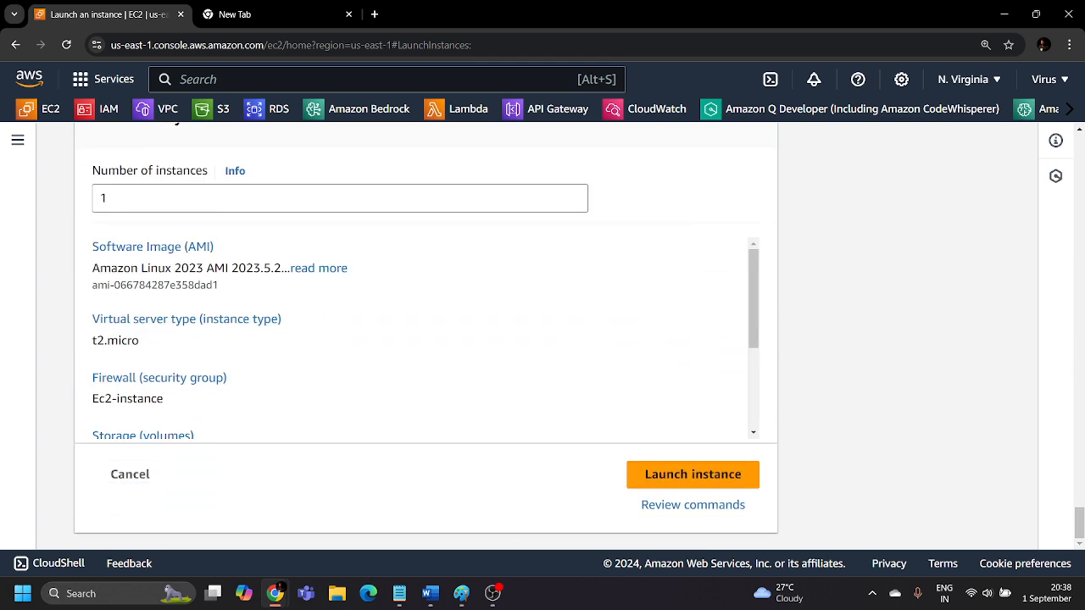
left_click(679, 479)
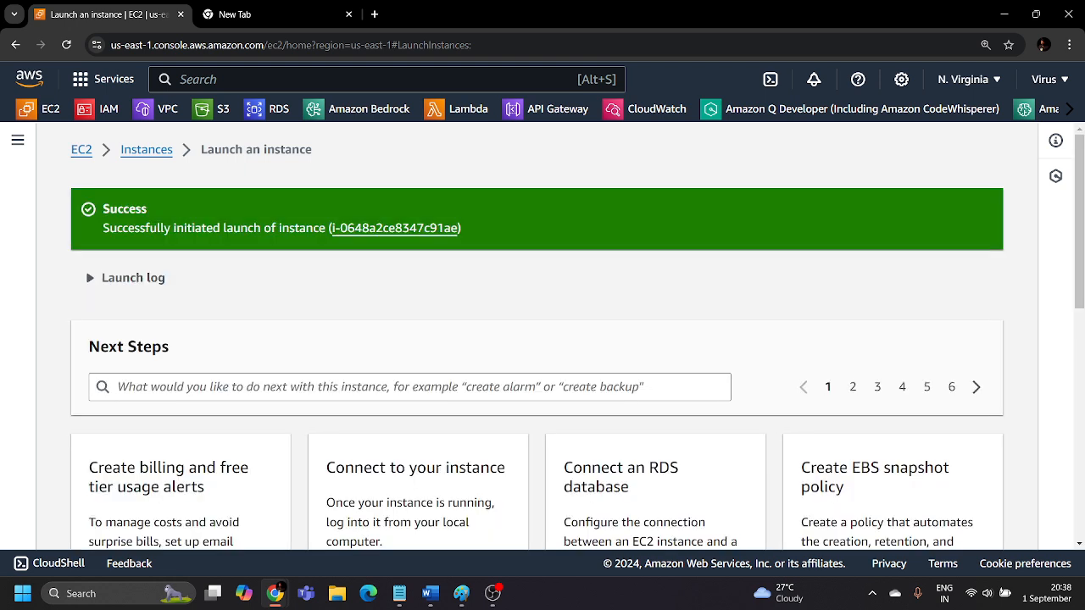
Go to the EC2 instances list, select the ENI server instance and show its networking details.
left_click(146, 149)
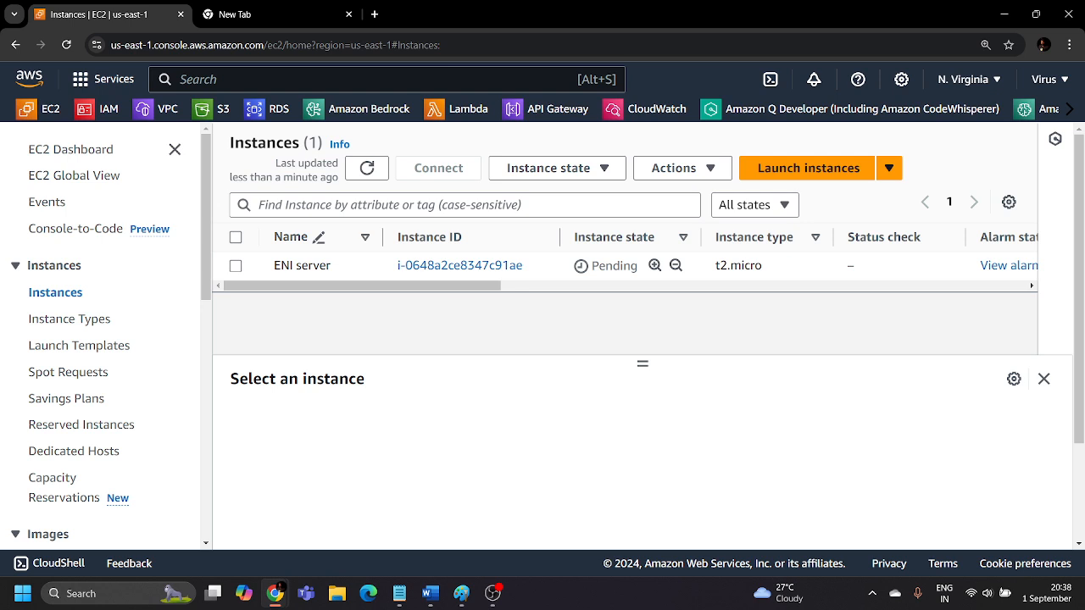
left_click(235, 267)
left_click_drag(642, 365, 647, 296)
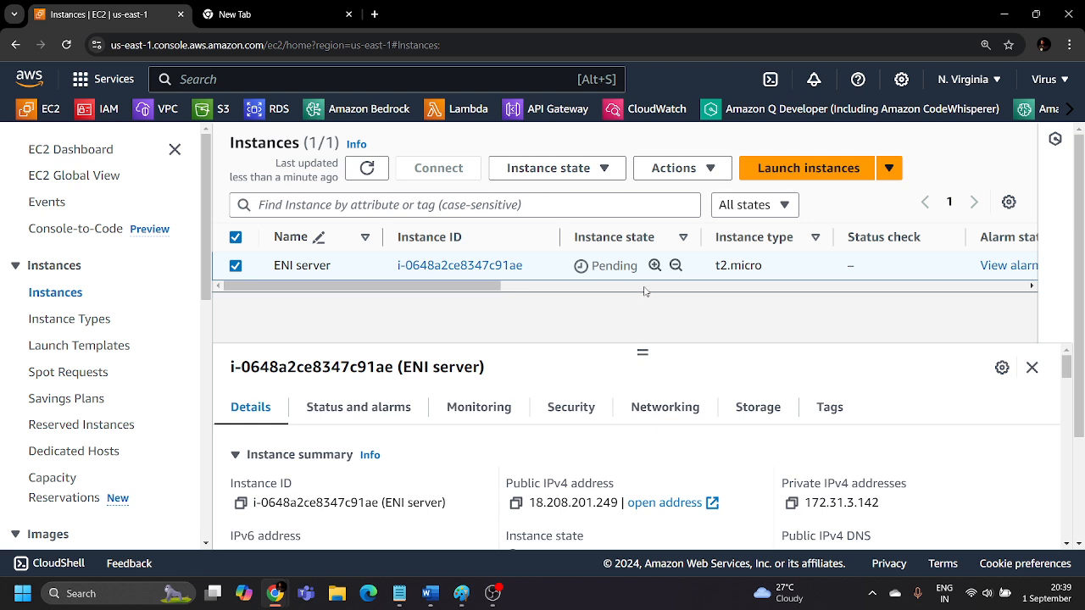
left_click(665, 409)
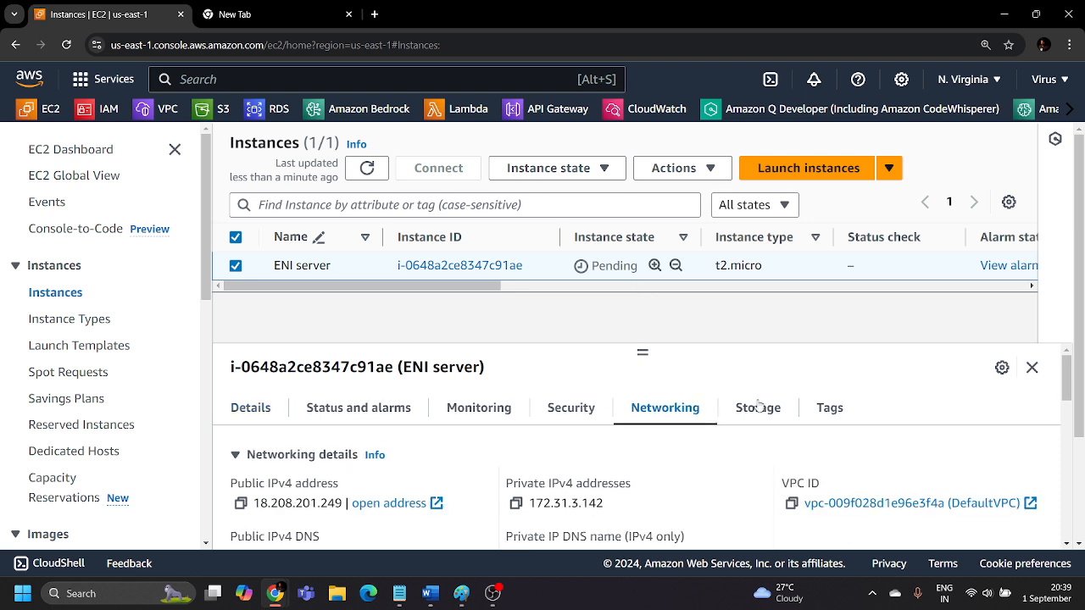
Copy the ENI server's subnet ID and paste it into Notepad, replacing the existing text.
scroll(763, 419, "down", 1)
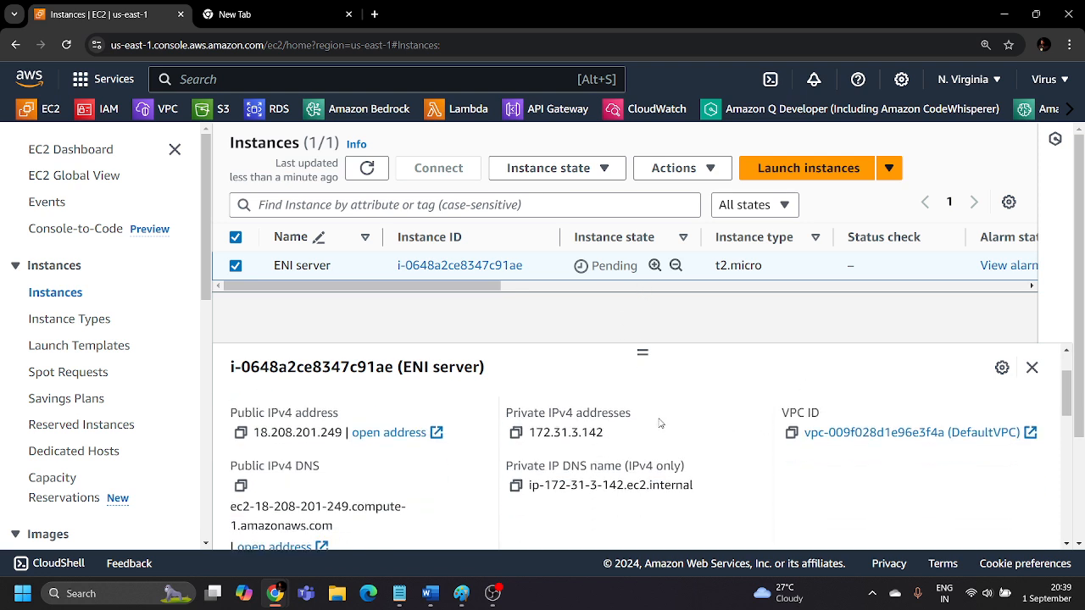
scroll(721, 433, "down", 3)
scroll(723, 432, "up", 2)
scroll(723, 432, "up", 1)
scroll(723, 431, "down", 1)
scroll(725, 434, "up", 2)
scroll(724, 434, "down", 2)
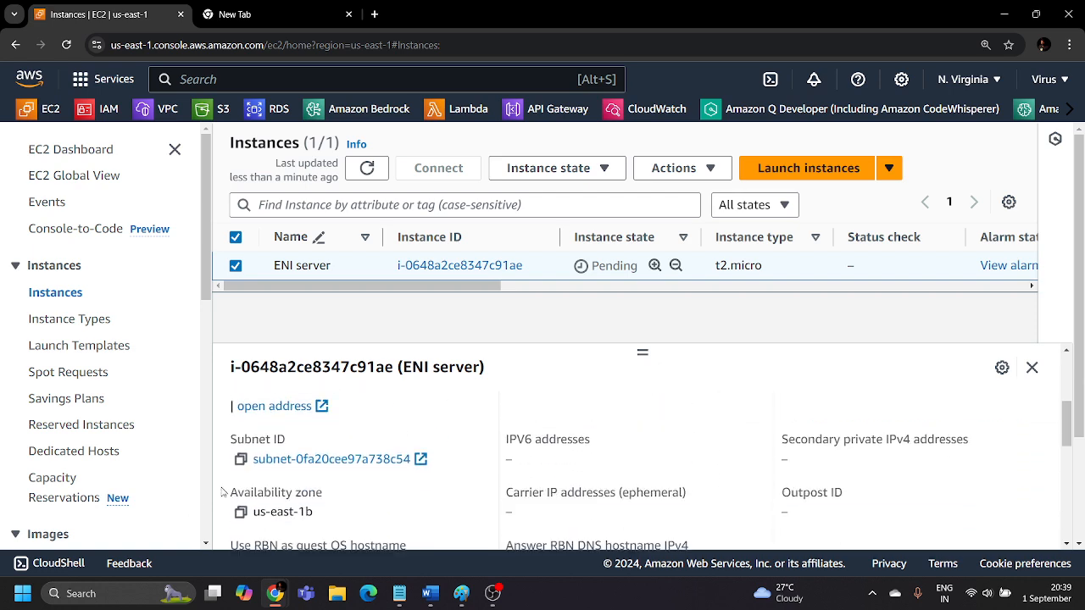
left_click(241, 459)
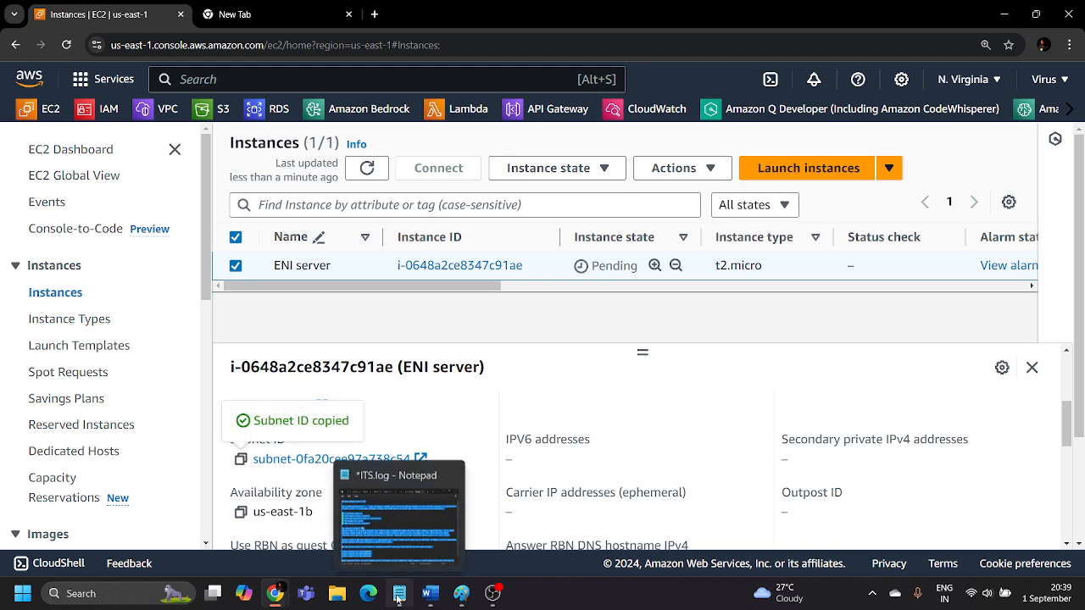
left_click(396, 599)
key("Delete")
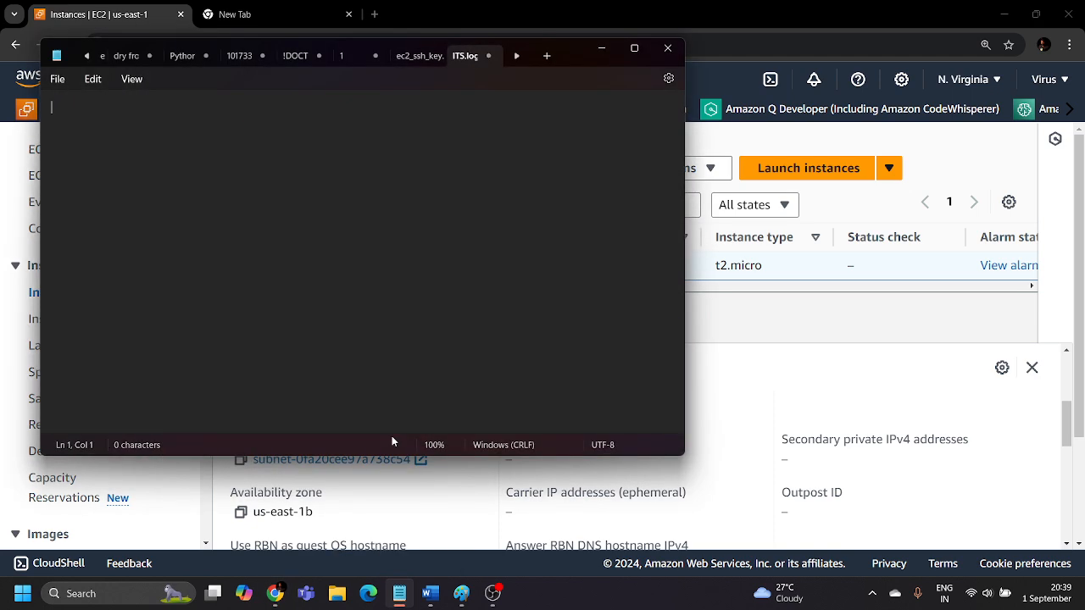
key("ctrl+v")
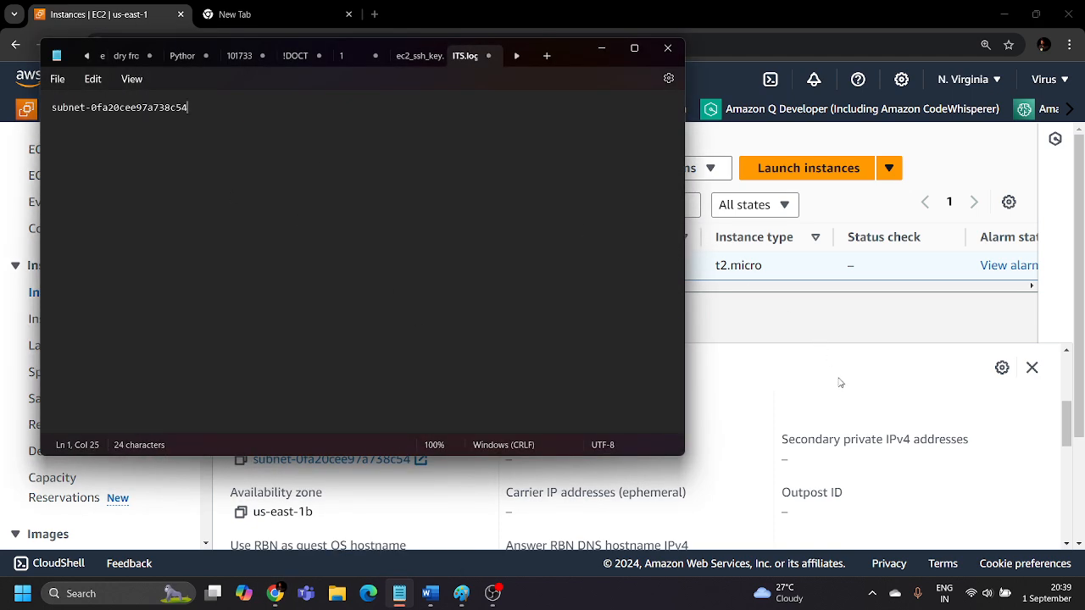
Copy the ENI server's availability zone from the console and paste it below the subnet ID in Notepad, minimizing Notepad when done.
left_click(807, 396)
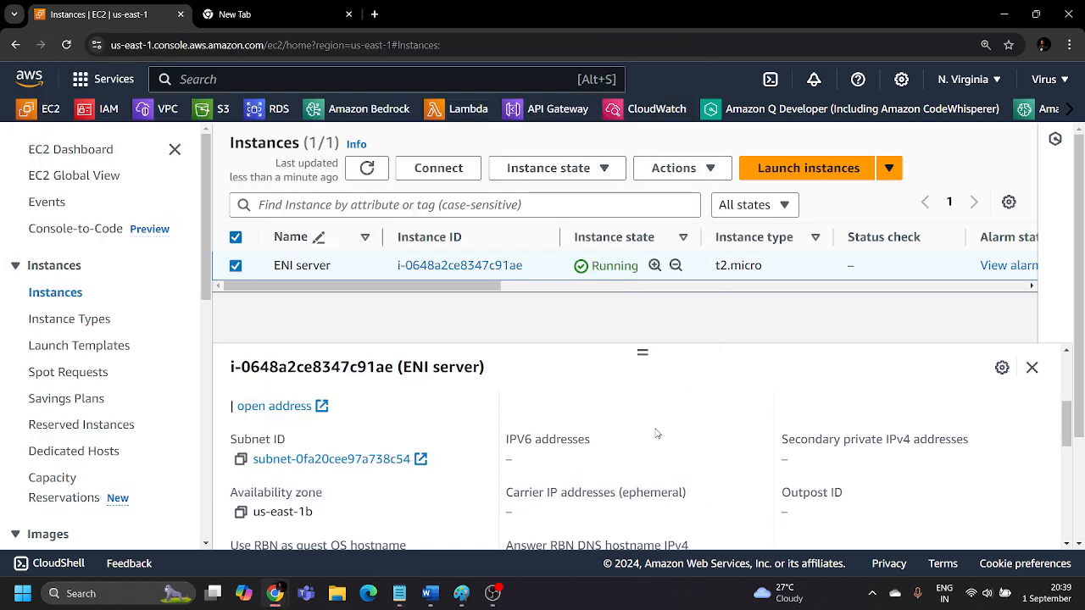
scroll(655, 434, "down", 1)
left_click(241, 440)
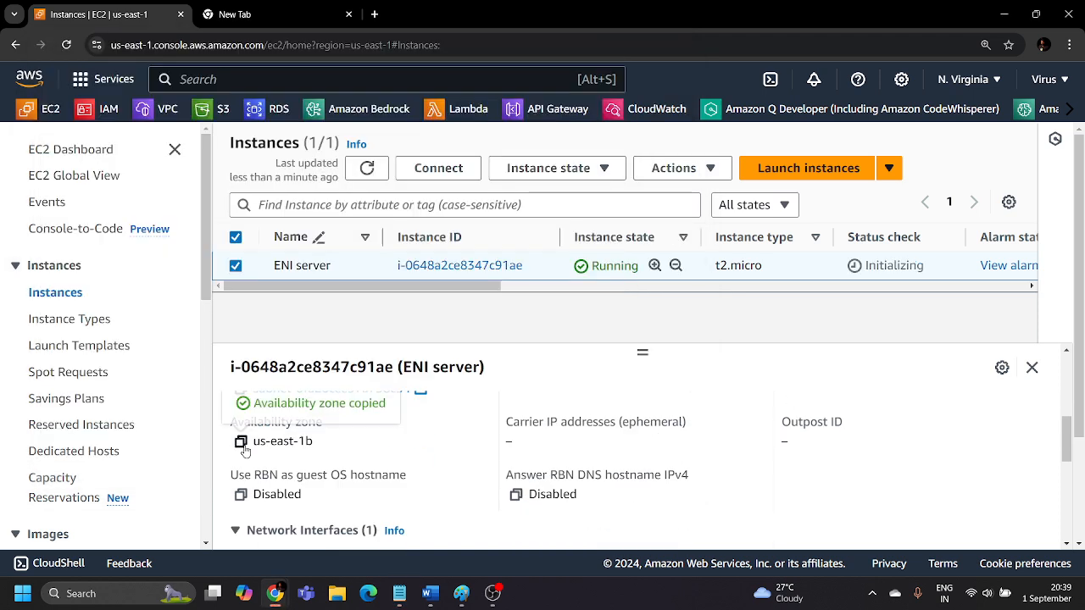
left_click(399, 593)
key("Return")
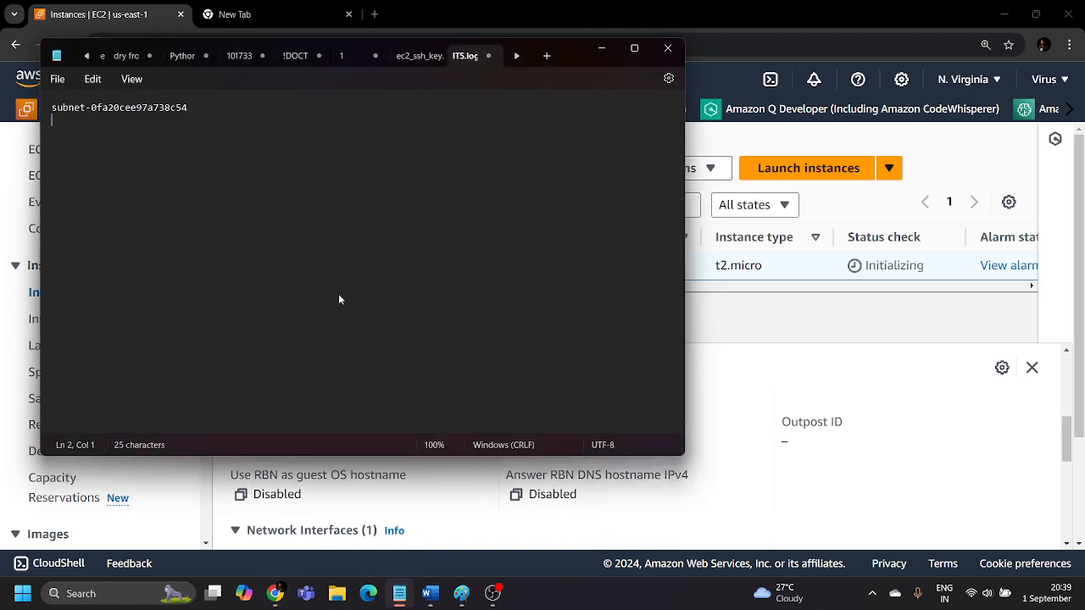
key("ctrl+v")
left_click(600, 51)
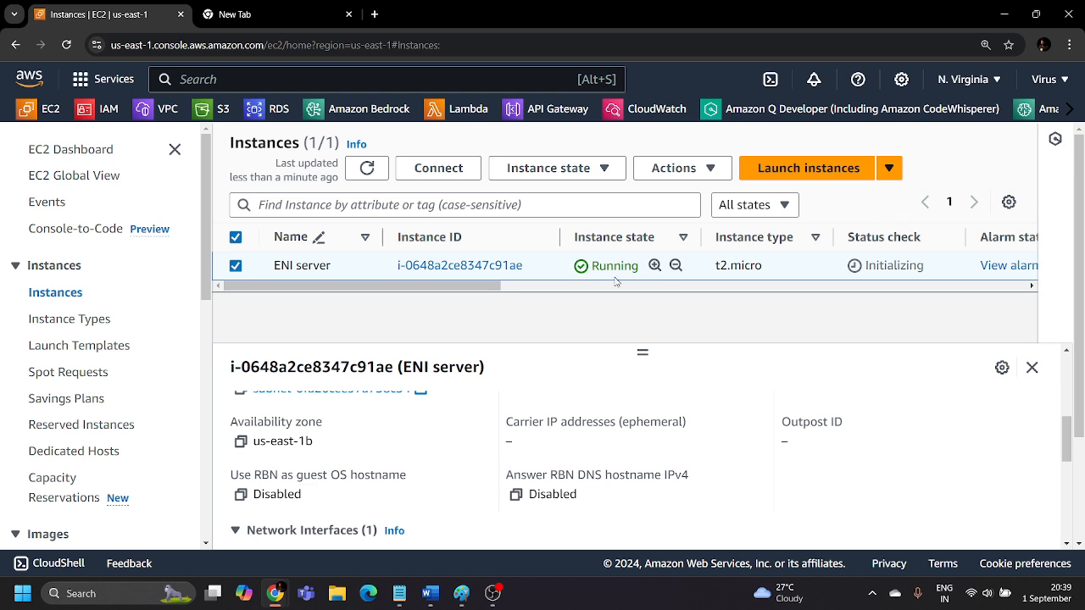
Close the instance details, go to the EC2 network interfaces list and start creating a new network interface.
left_click_drag(594, 266, 645, 269)
left_click(648, 306)
left_click(1031, 367)
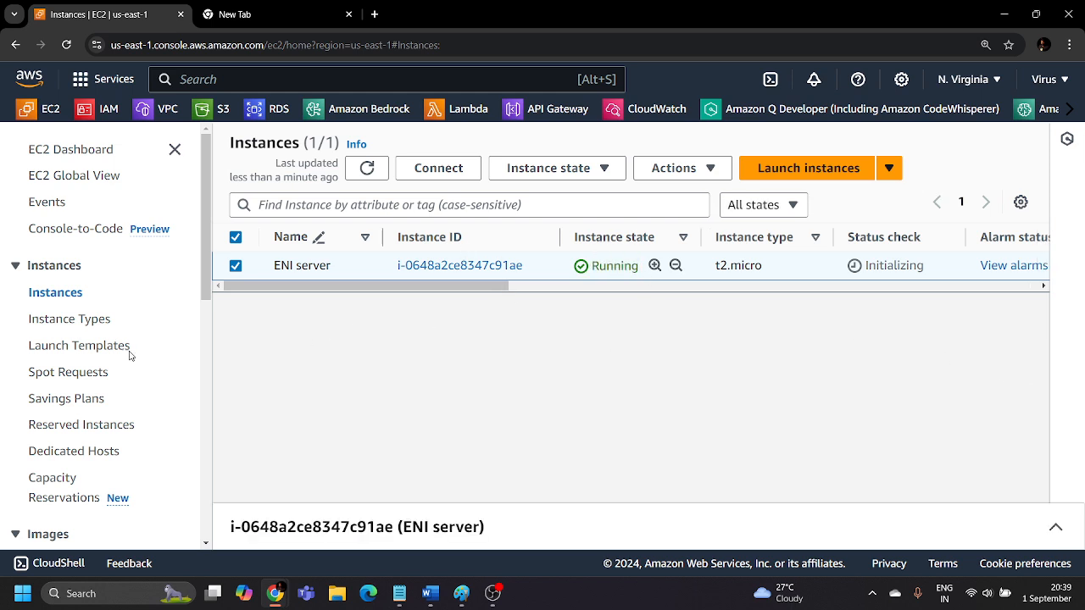
scroll(105, 370, "down", 5)
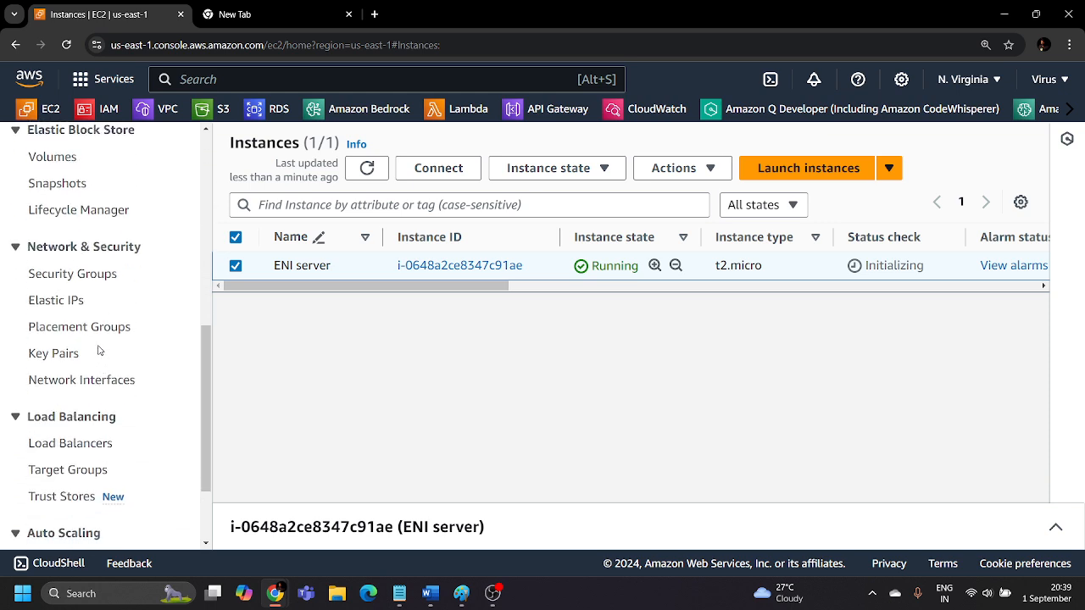
left_click(81, 384)
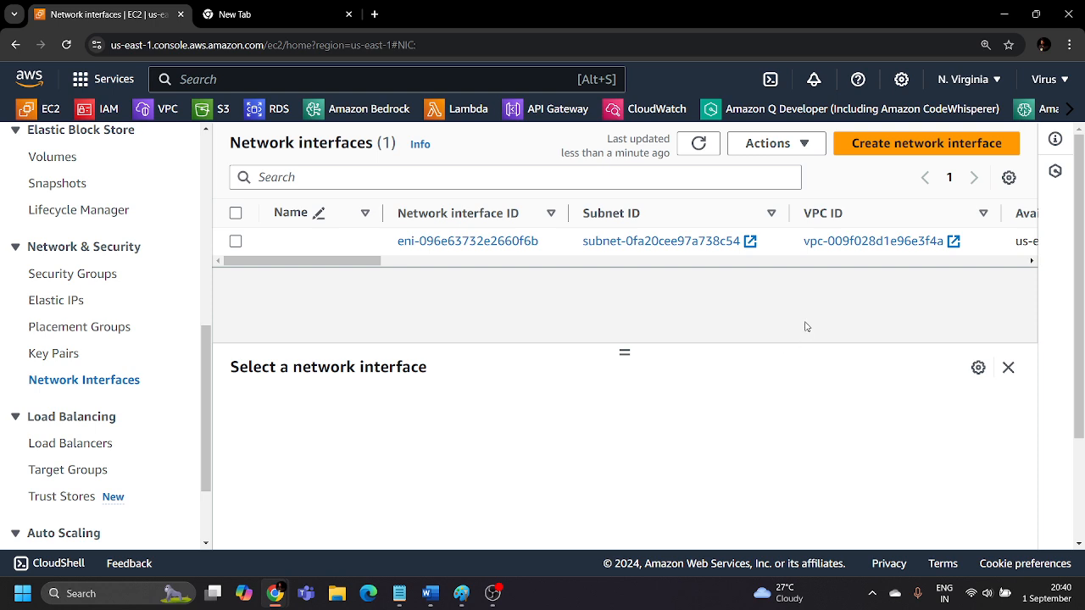
left_click_drag(365, 270, 328, 277)
left_click(956, 144)
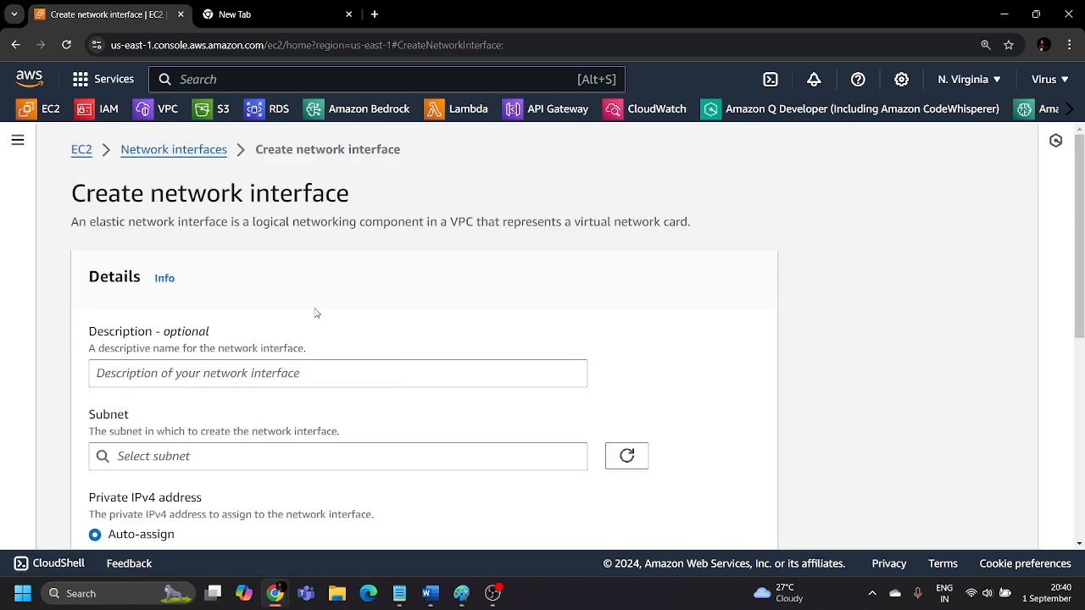
Enter "Secondry ENI" as the network interface's description.
scroll(316, 308, "down", 2)
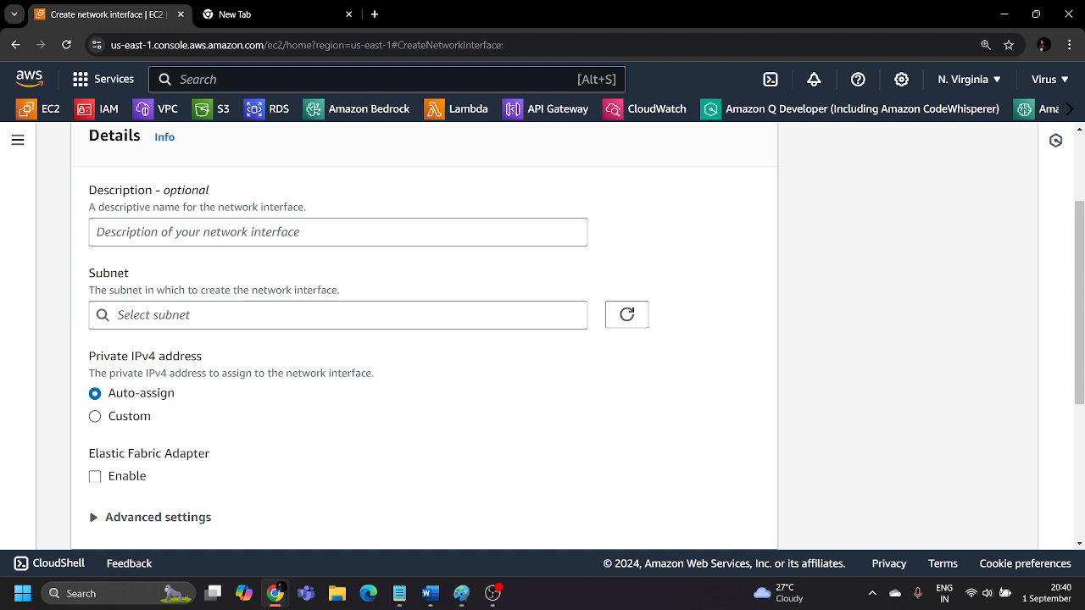
left_click(134, 238)
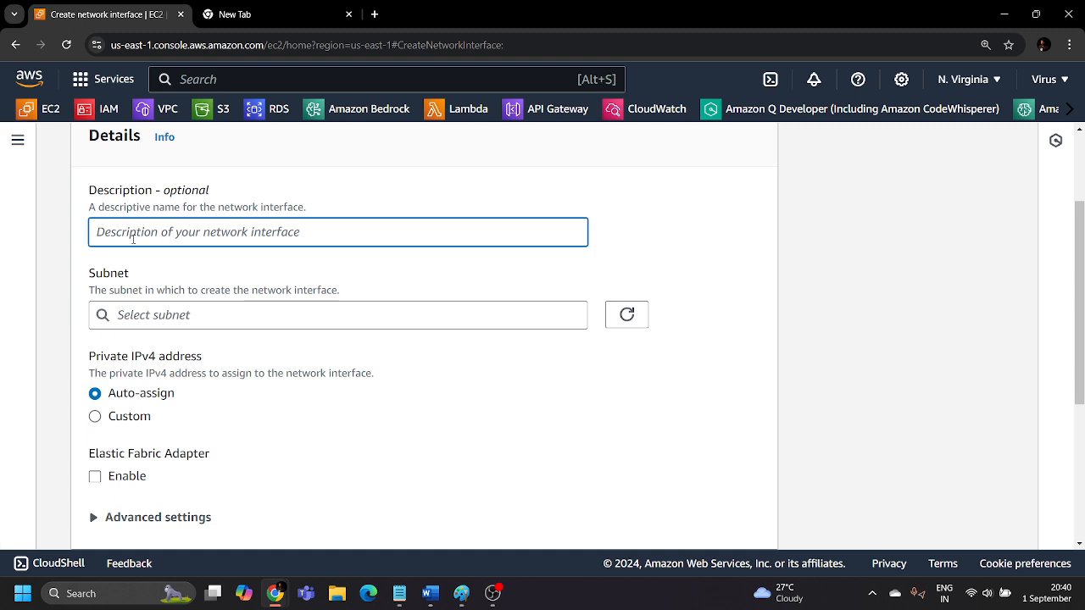
type("Secondry ENI")
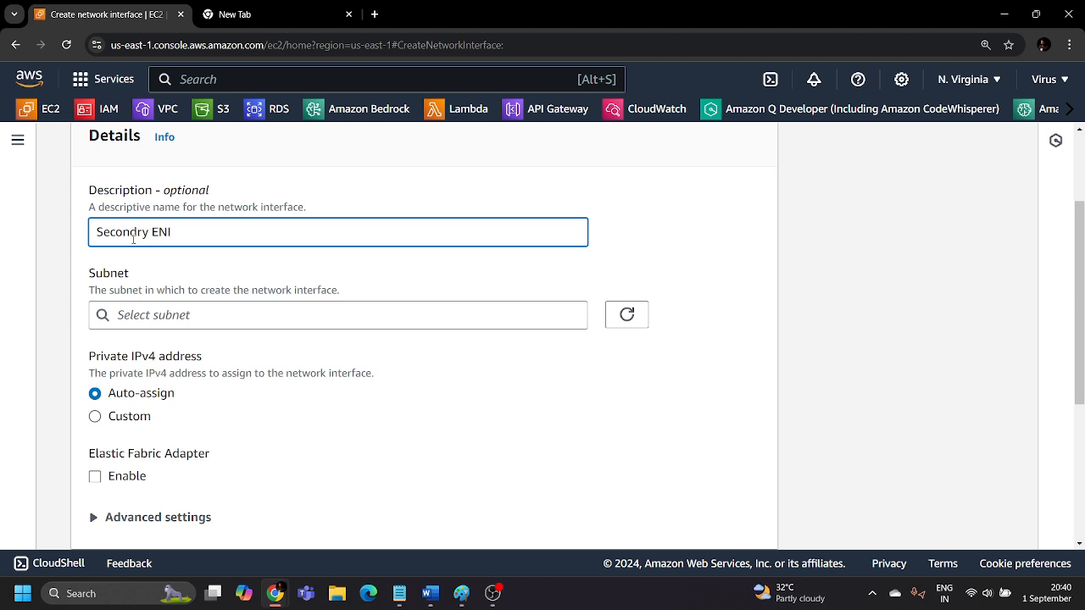
left_click(213, 259)
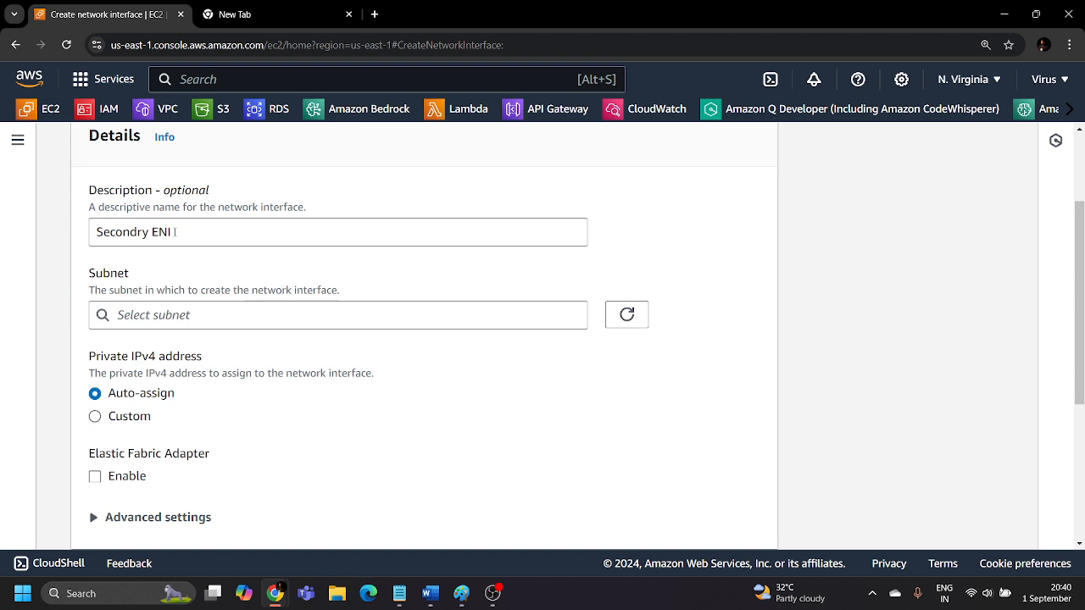
Set the network interface's subnet to subnet-0fa20cee97a738c54 in us-east-1b, checking it against the ID noted in Notepad.
left_click(195, 311)
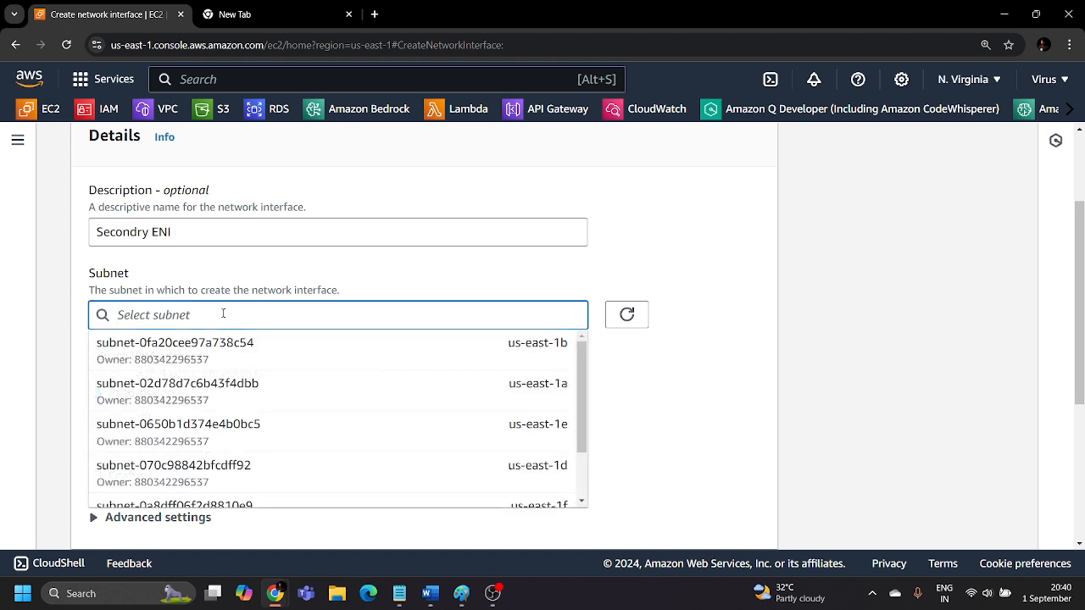
scroll(226, 431, "down", 1)
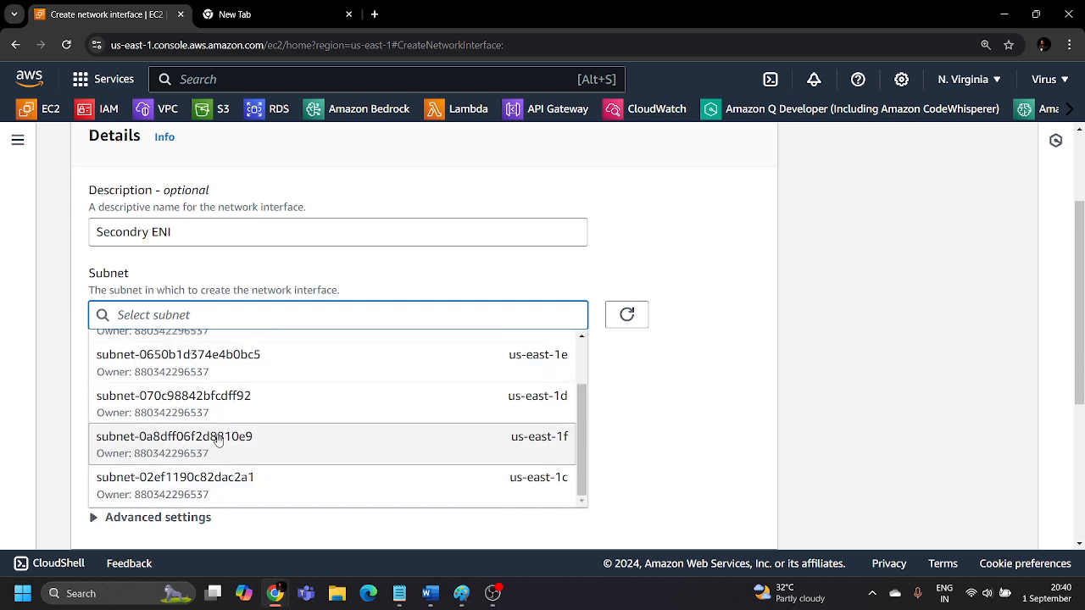
scroll(228, 434, "up", 1)
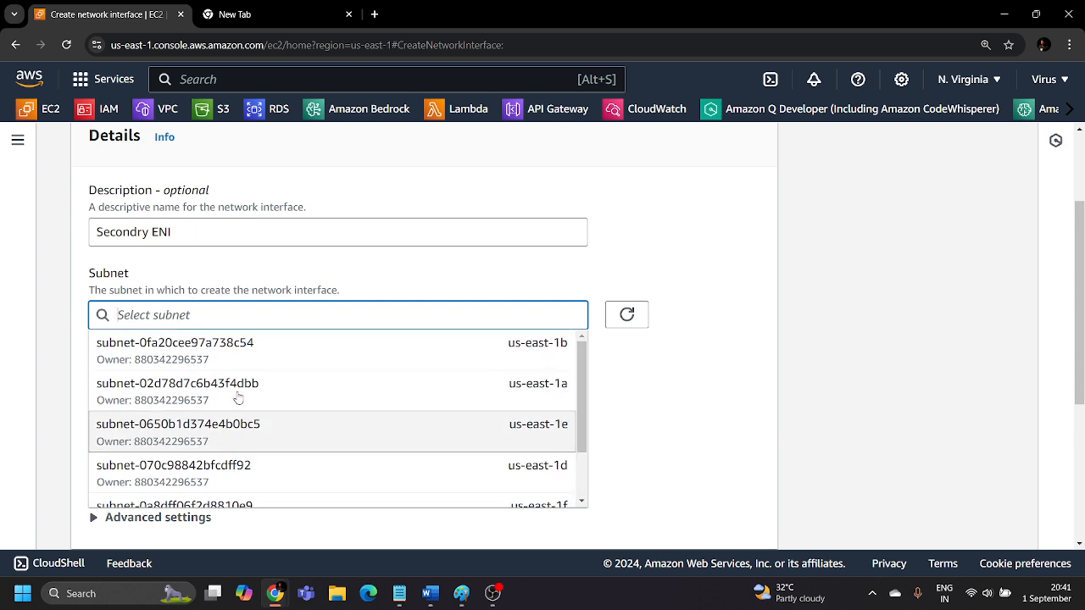
left_click(400, 594)
left_click_drag(190, 107, 34, 108)
left_click(724, 235)
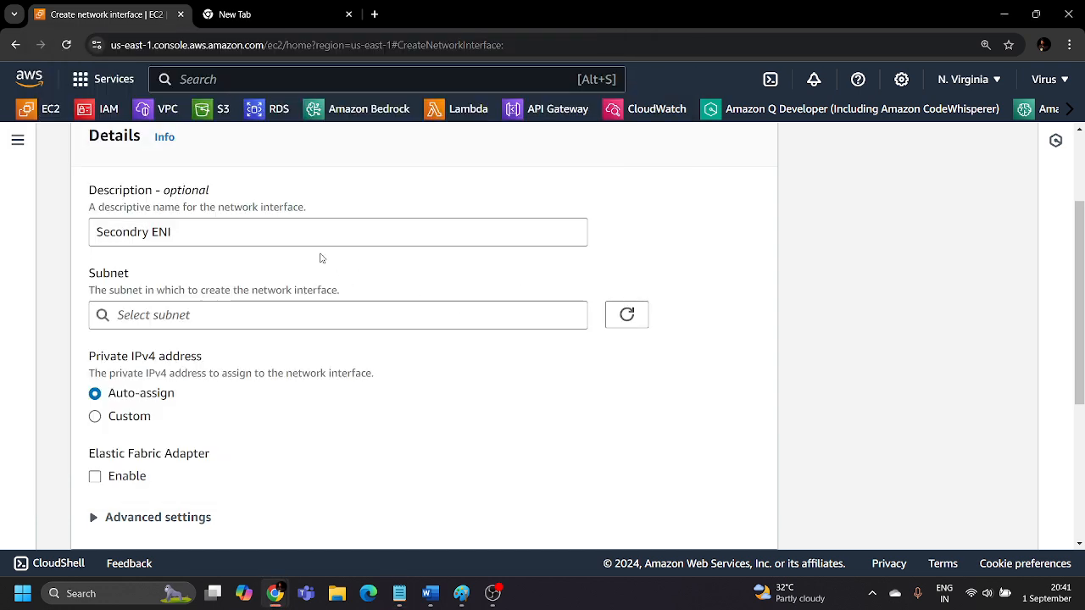
left_click(268, 316)
key("ctrl+v")
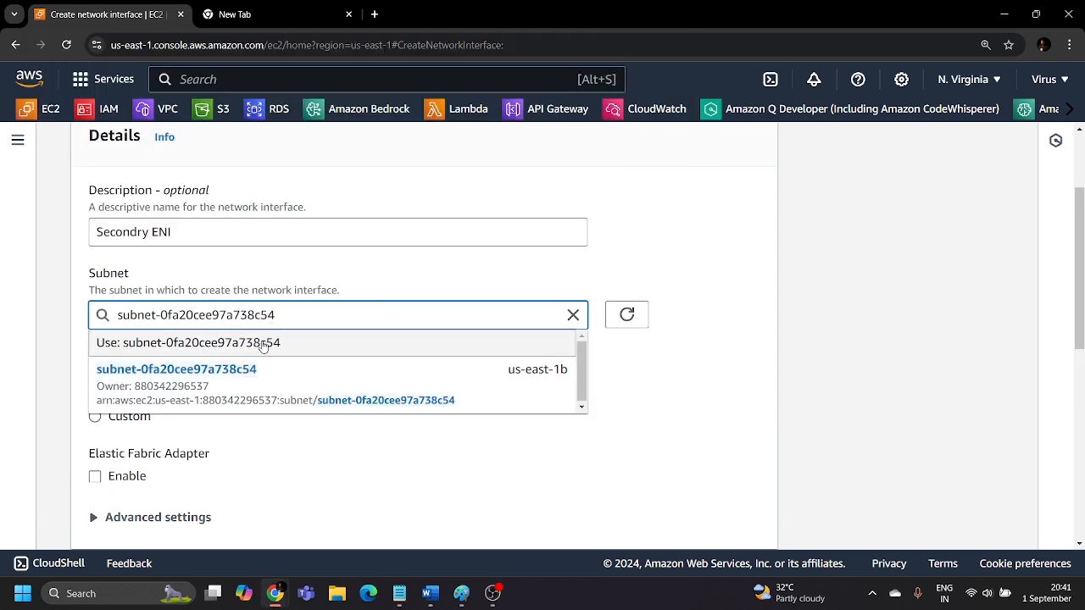
left_click(267, 390)
left_click(327, 369)
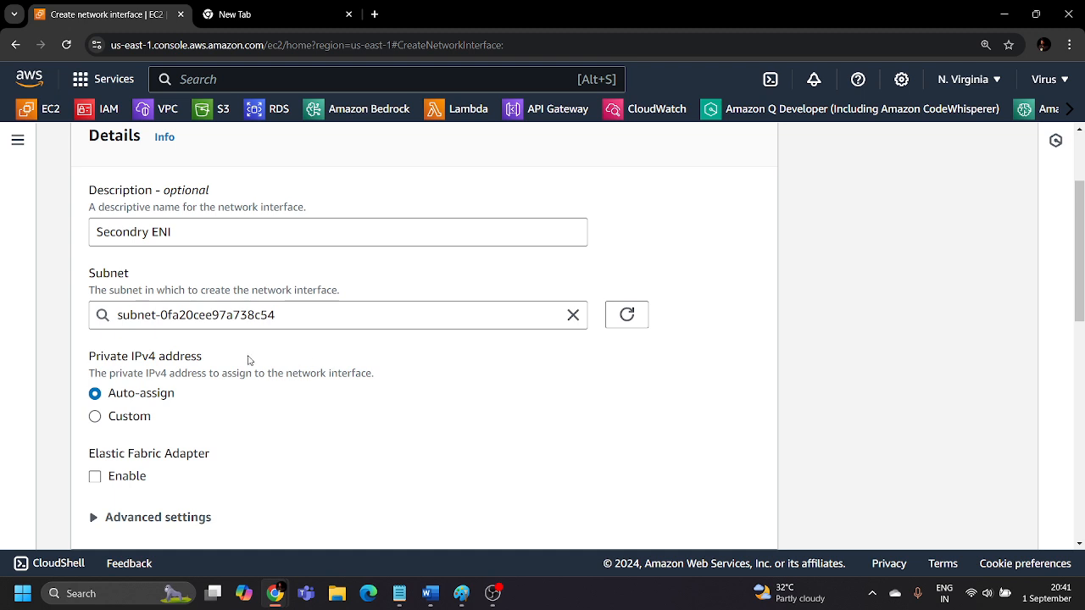
Keep the private IPv4 address on auto-assign and select the Netowork-Interface-SG security group for the network interface.
scroll(253, 361, "down", 2)
left_click_drag(91, 218, 207, 219)
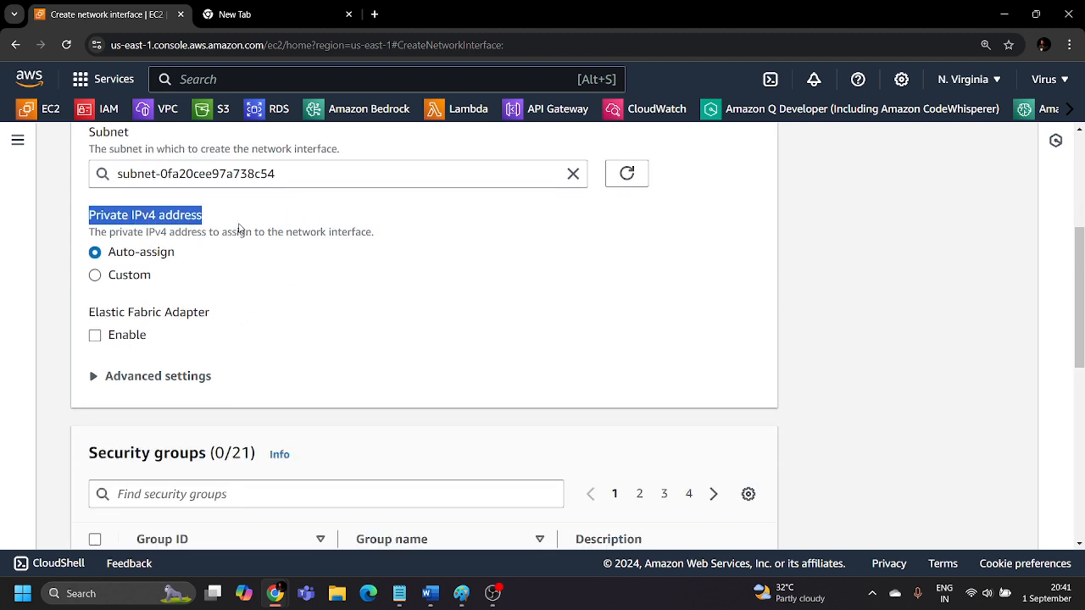
left_click(243, 217)
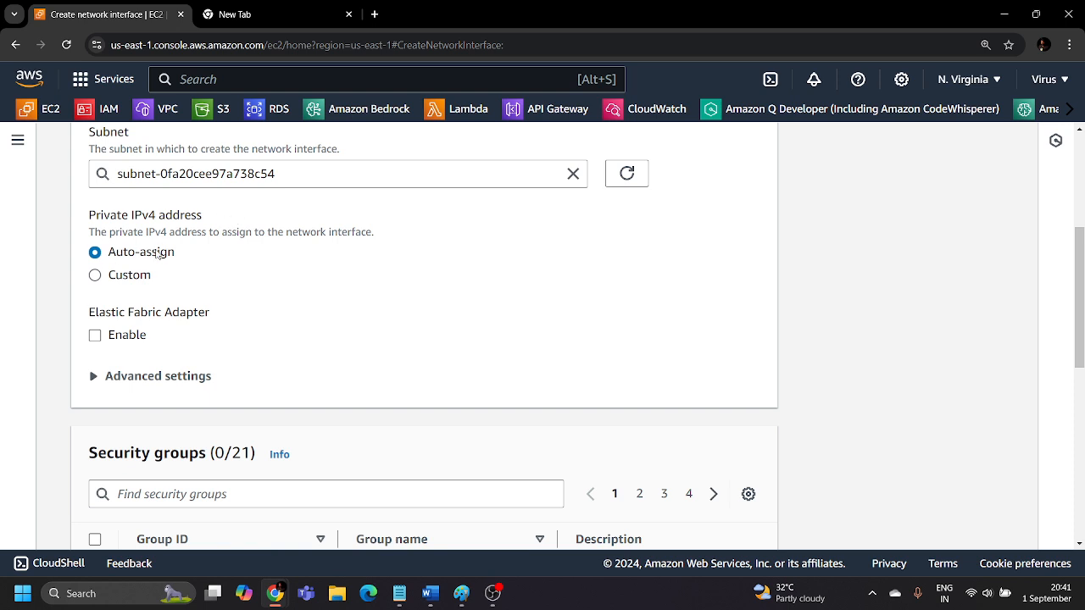
scroll(259, 262, "down", 3)
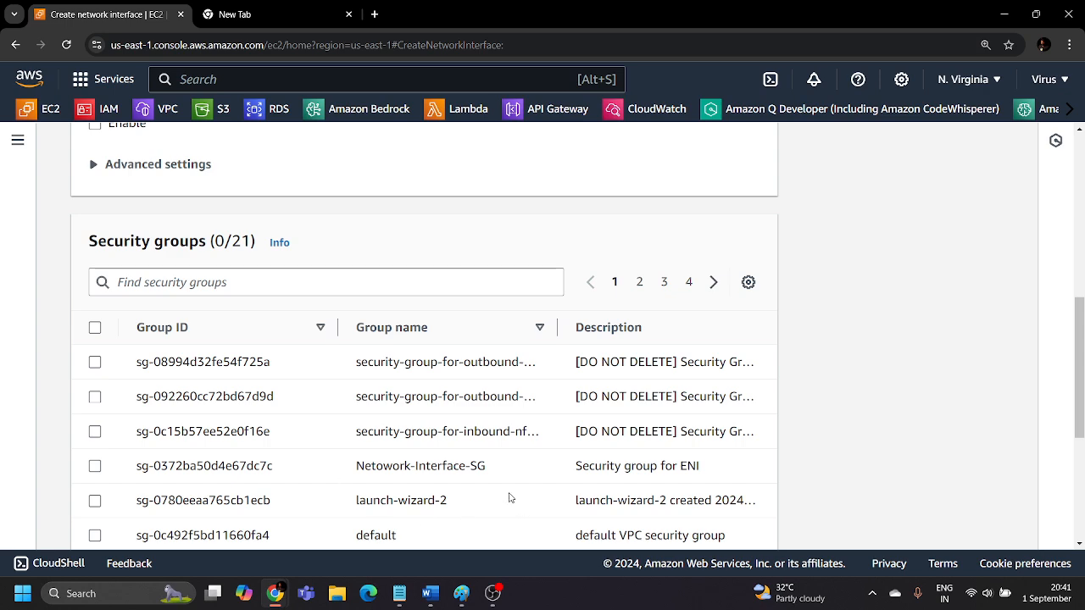
scroll(490, 483, "down", 2)
scroll(449, 436, "up", 1)
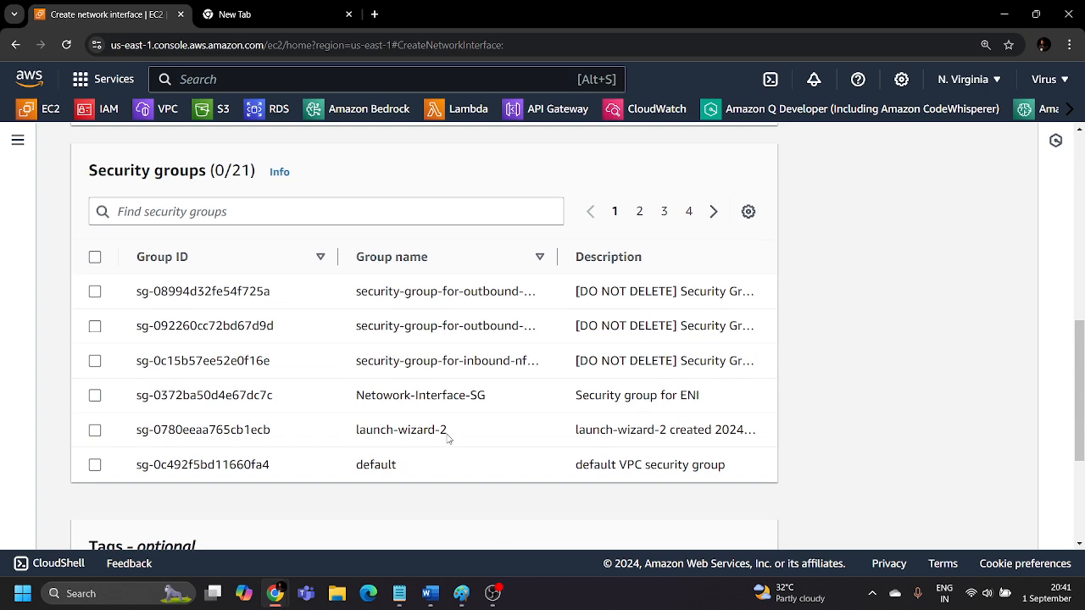
left_click(95, 396)
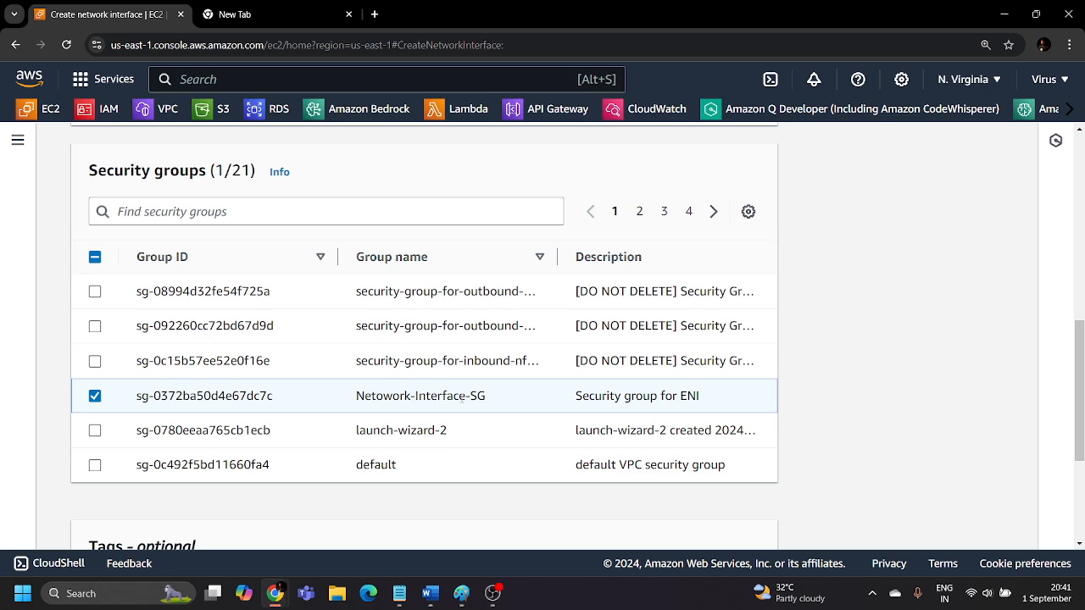
Create the network interface without tags, dismiss the notification and show the security group columns in the network interfaces list.
scroll(464, 396, "down", 3)
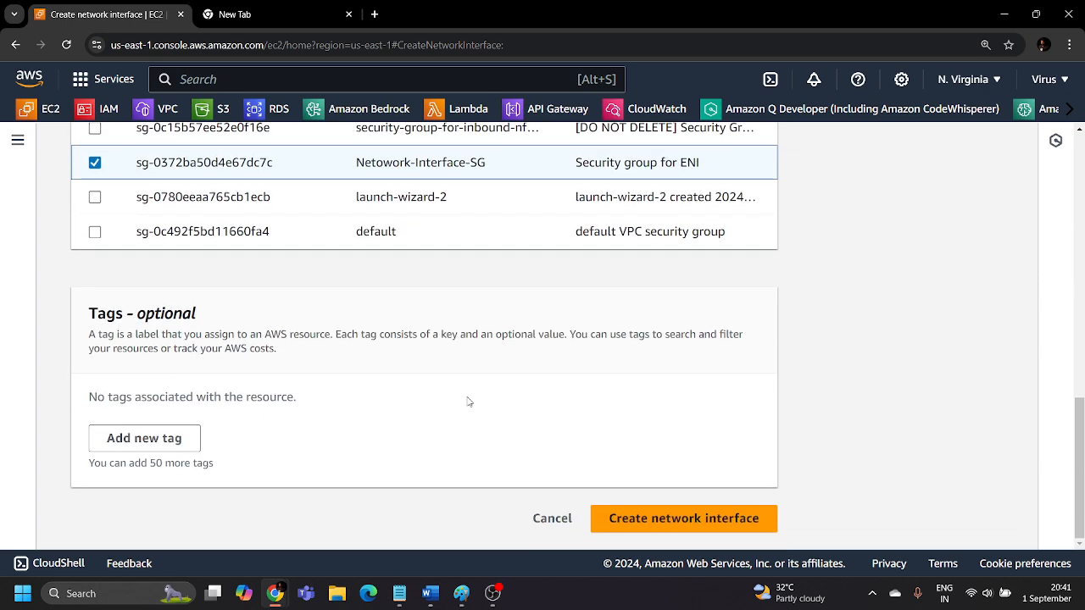
left_click(656, 526)
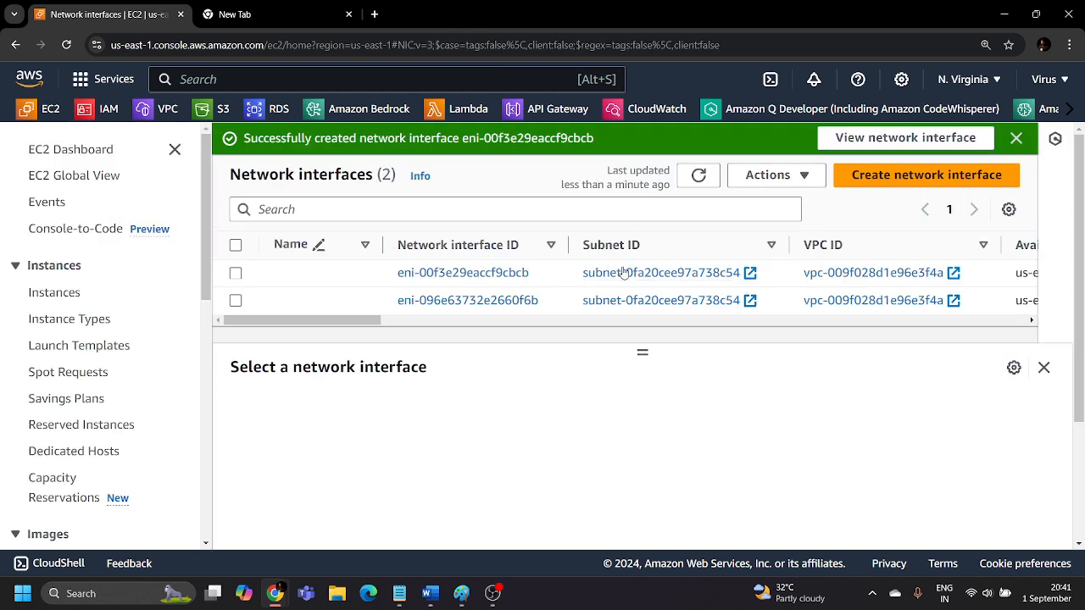
left_click(1017, 138)
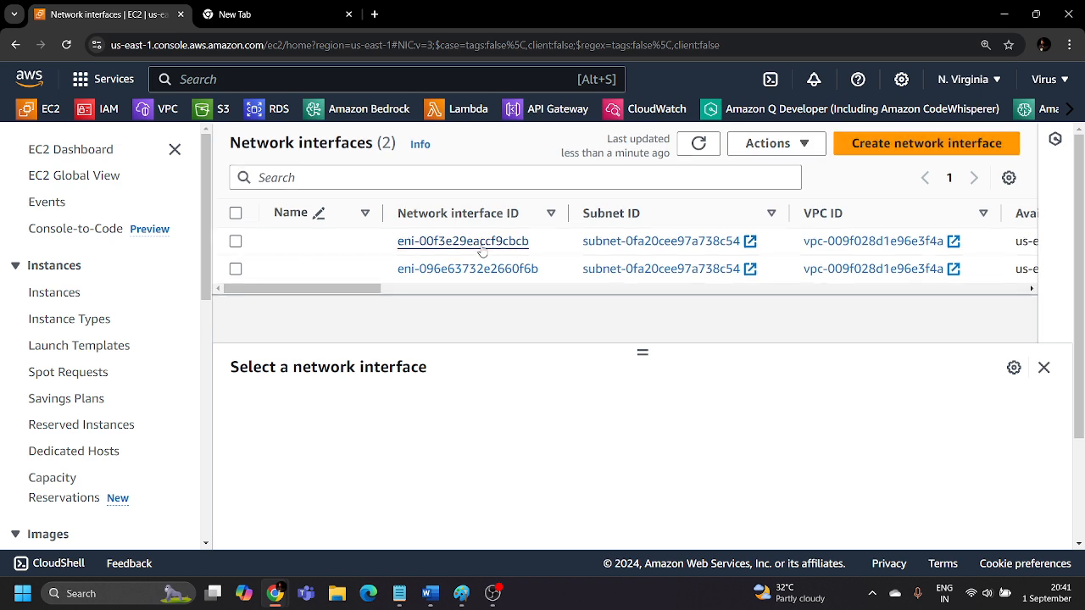
left_click_drag(354, 289, 490, 290)
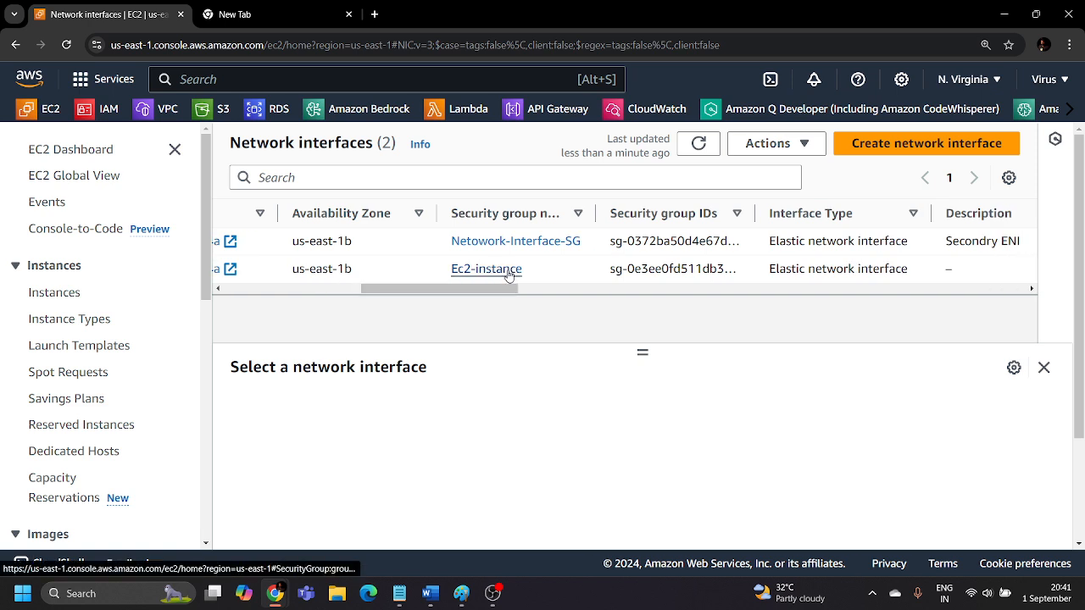
Name the network interface that uses the Ec2-instance security group "Primary".
left_click_drag(498, 290, 280, 308)
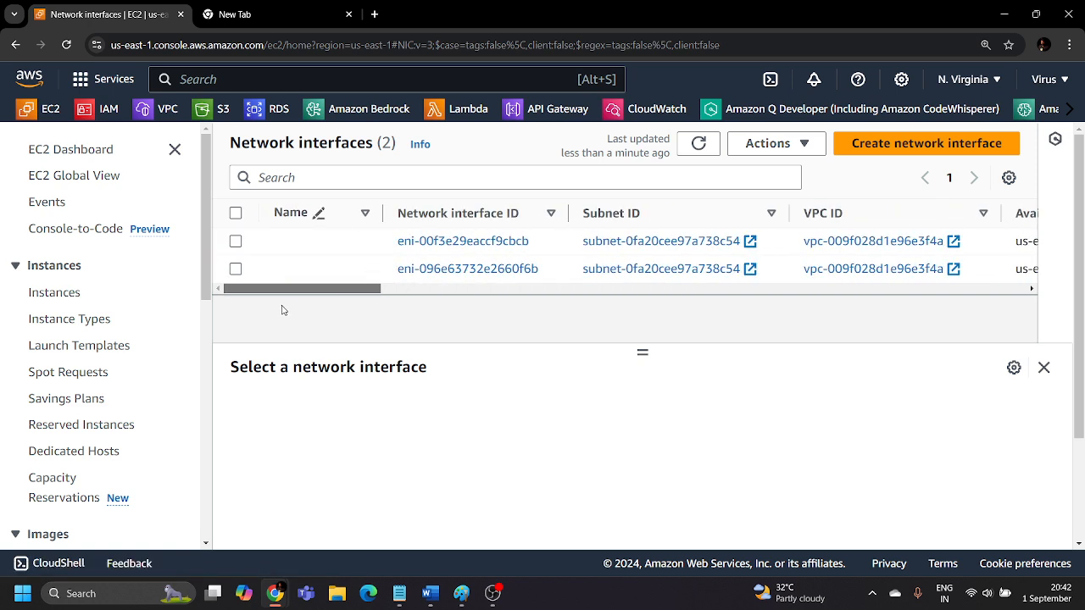
left_click(364, 269)
type("Primary")
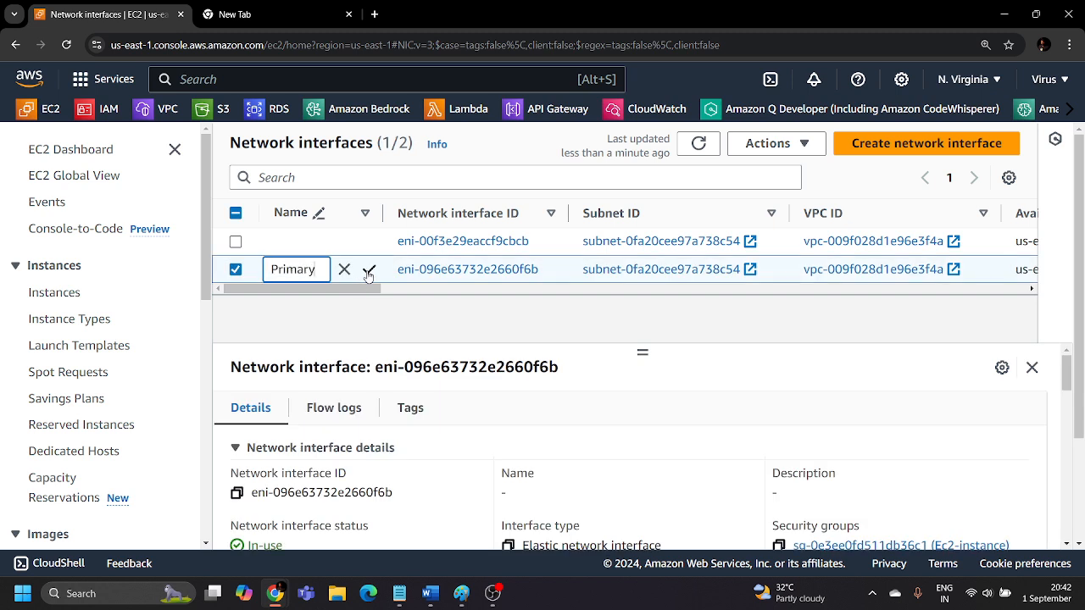
left_click(368, 270)
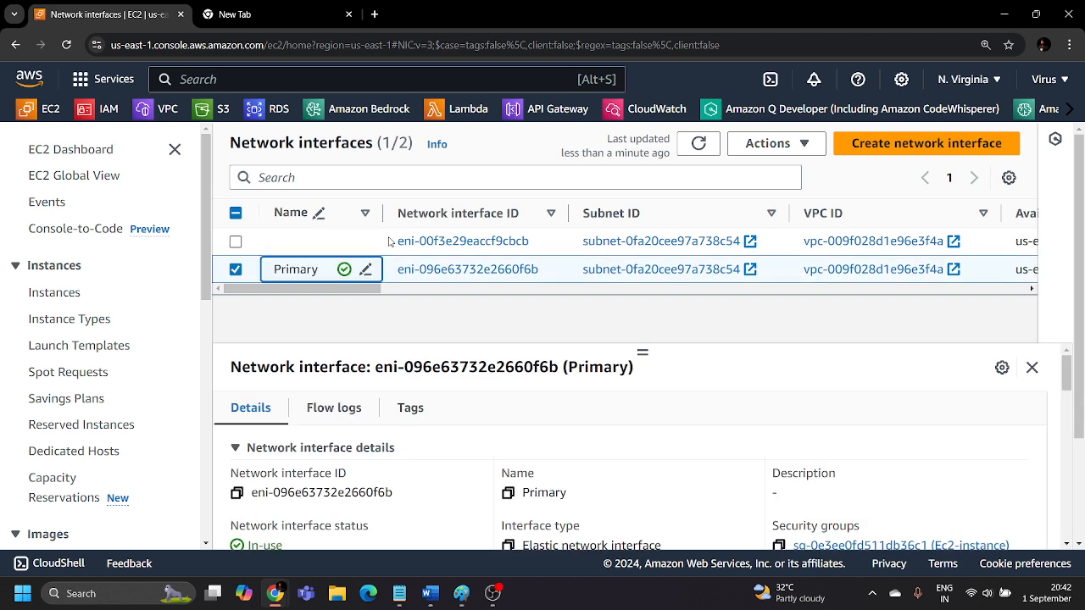
Name the network interface described as "Secondry ENI" "Secondry".
left_click(366, 243)
type("S")
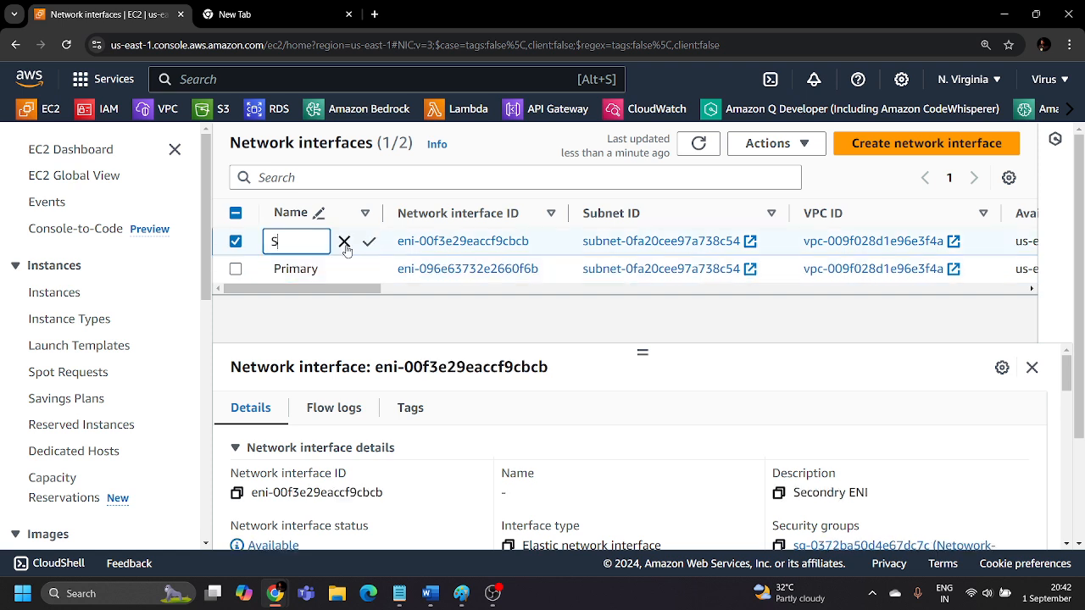
type("econdry")
left_click(369, 242)
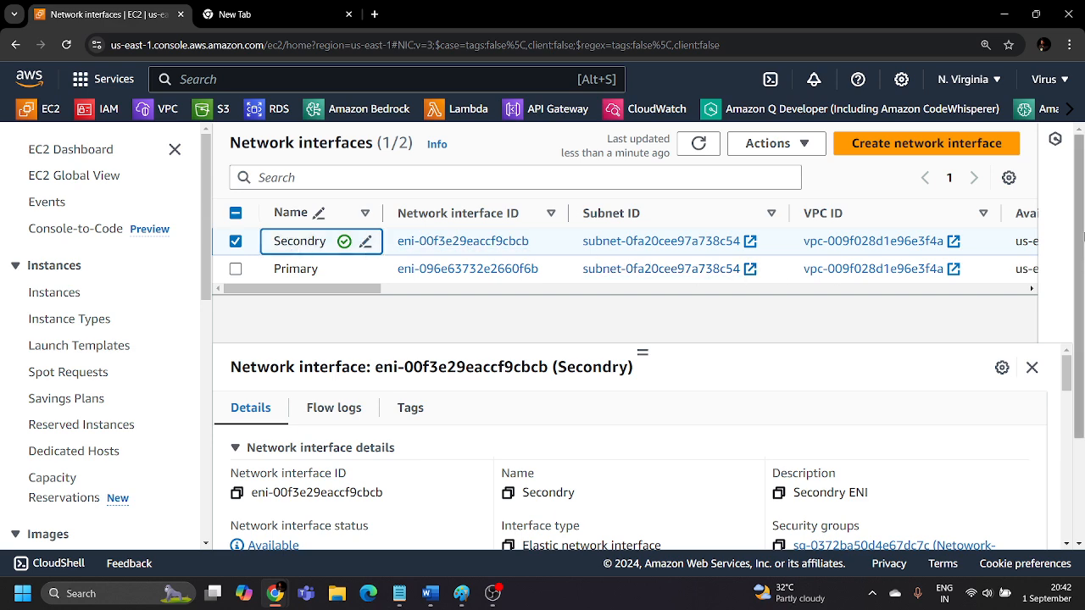
Attach the Secondry network interface to instance i-0648a2ce8347c91ae in vpc-009f028d1e96e3f4a and dismiss the notification.
left_click(768, 143)
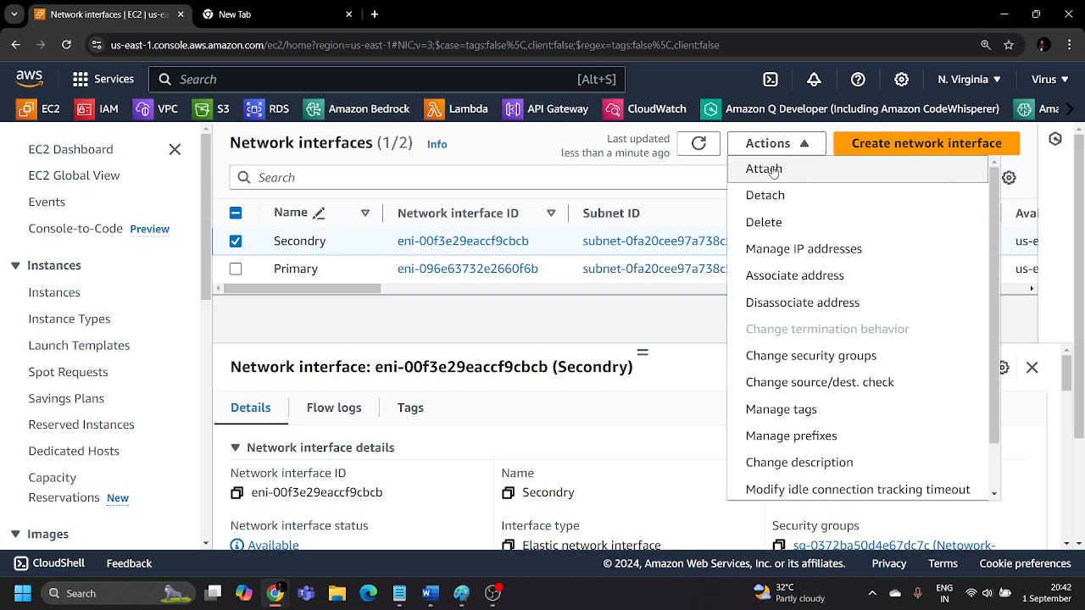
left_click(775, 169)
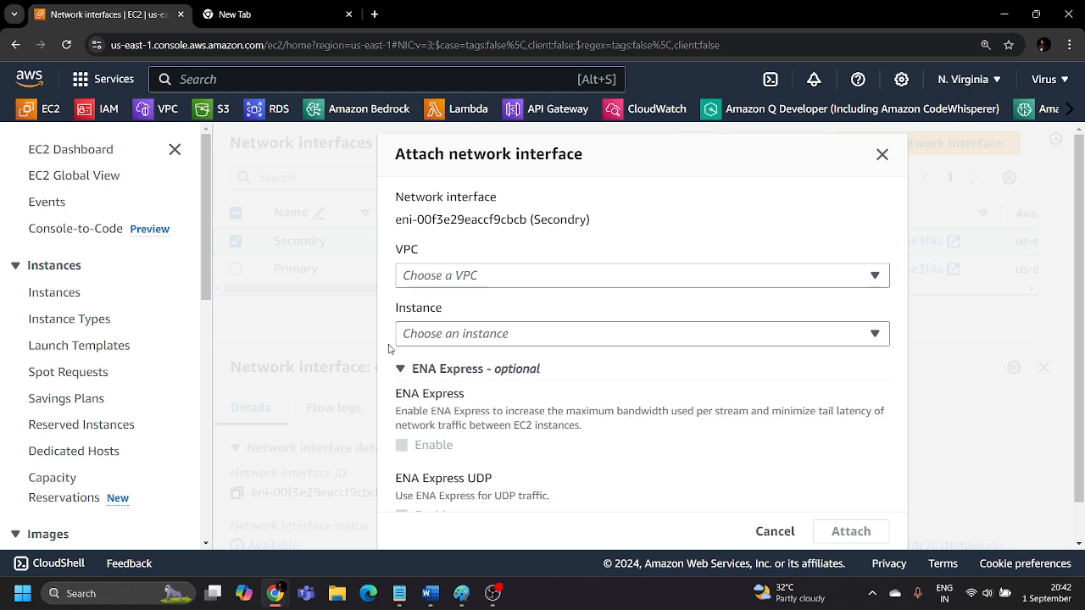
left_click(468, 276)
left_click(473, 338)
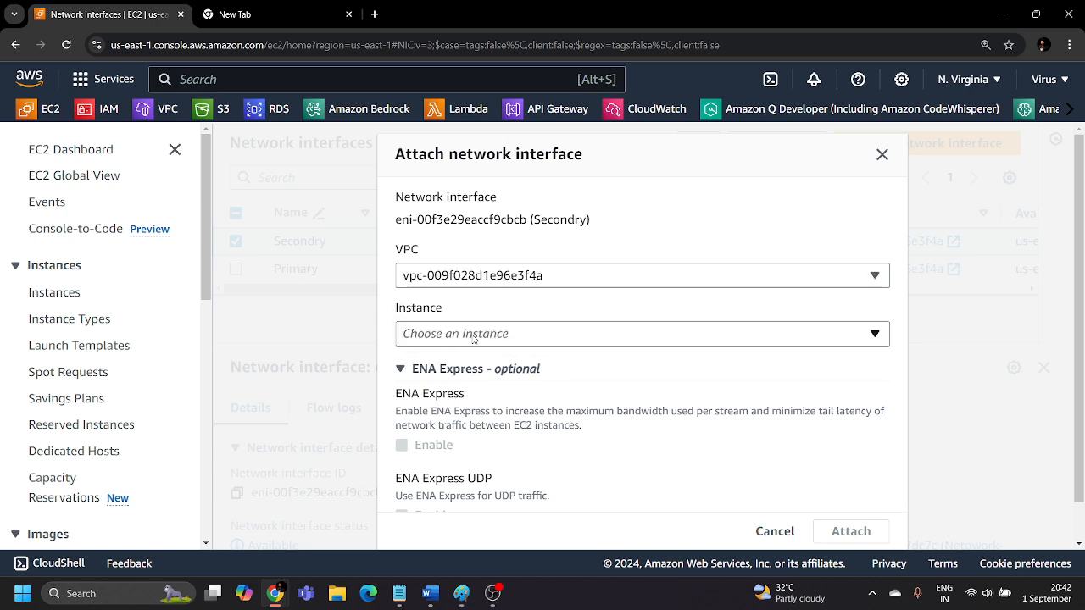
left_click(473, 338)
left_click(465, 392)
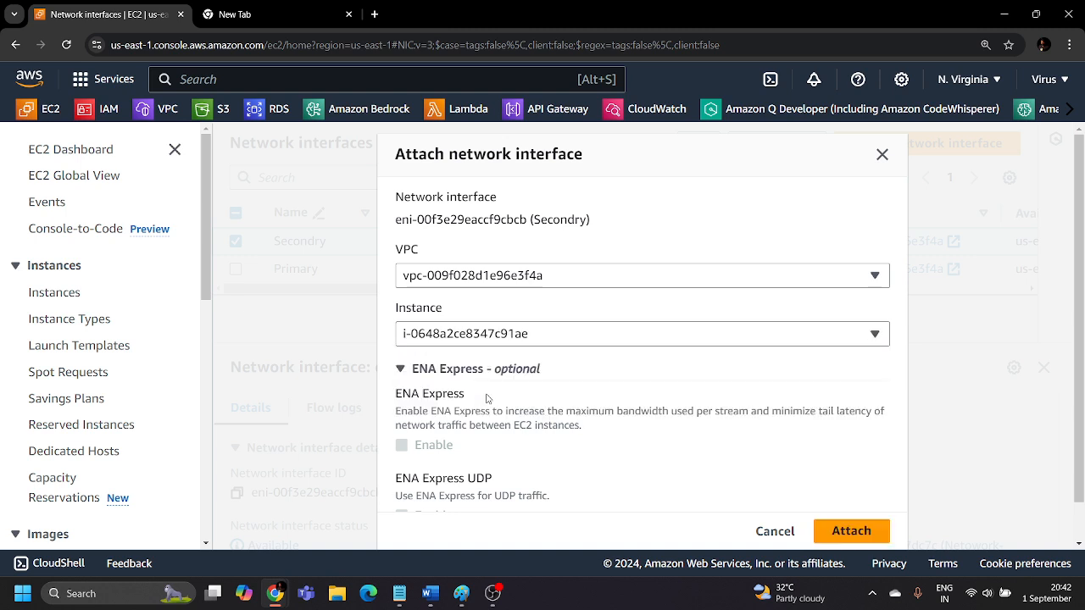
scroll(507, 410, "down", 2)
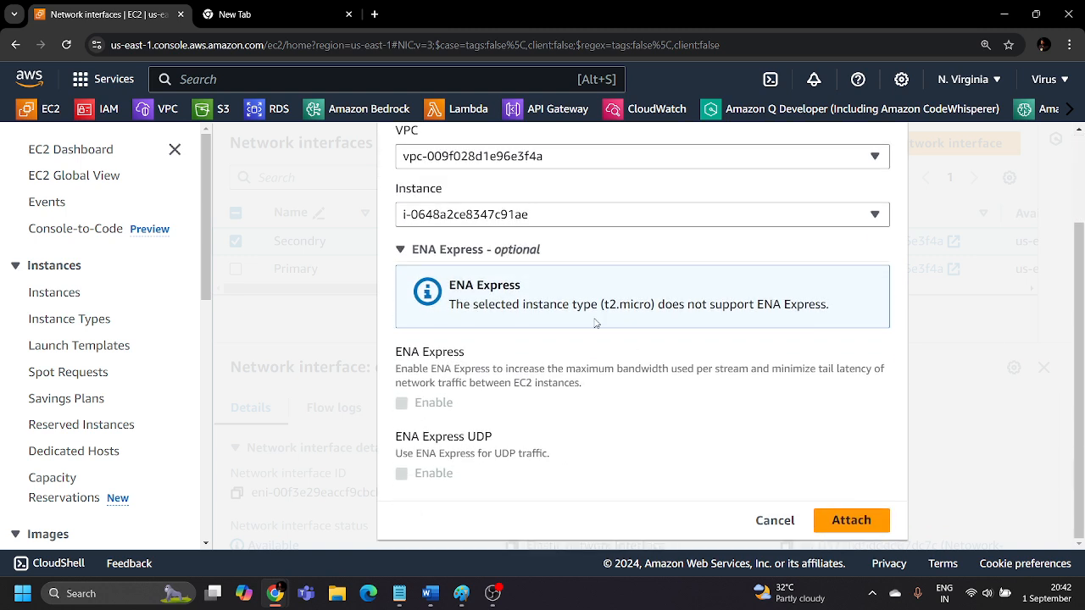
left_click(851, 521)
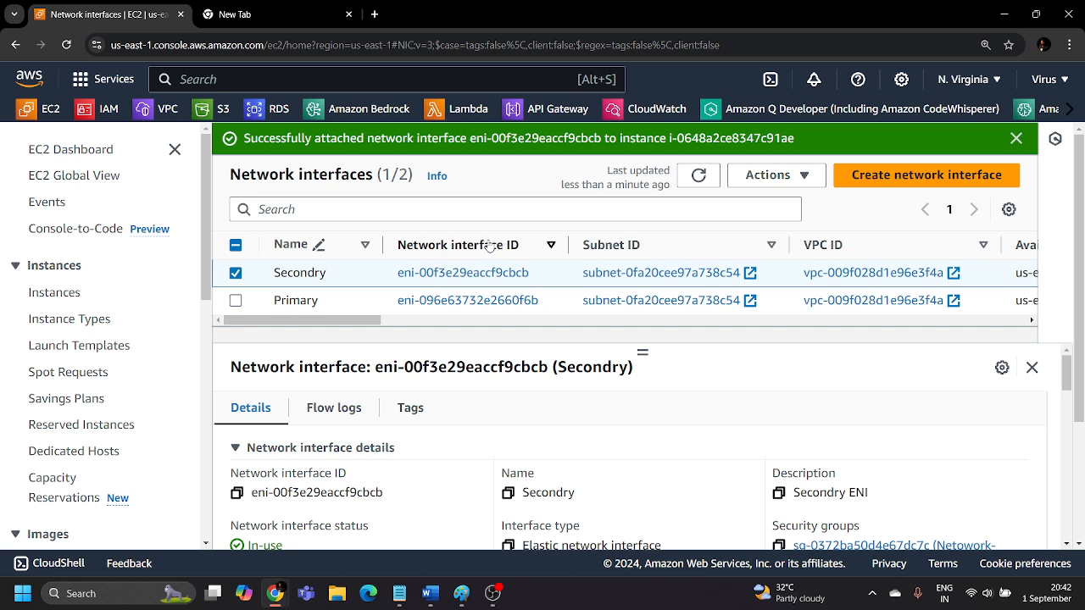
left_click(1017, 138)
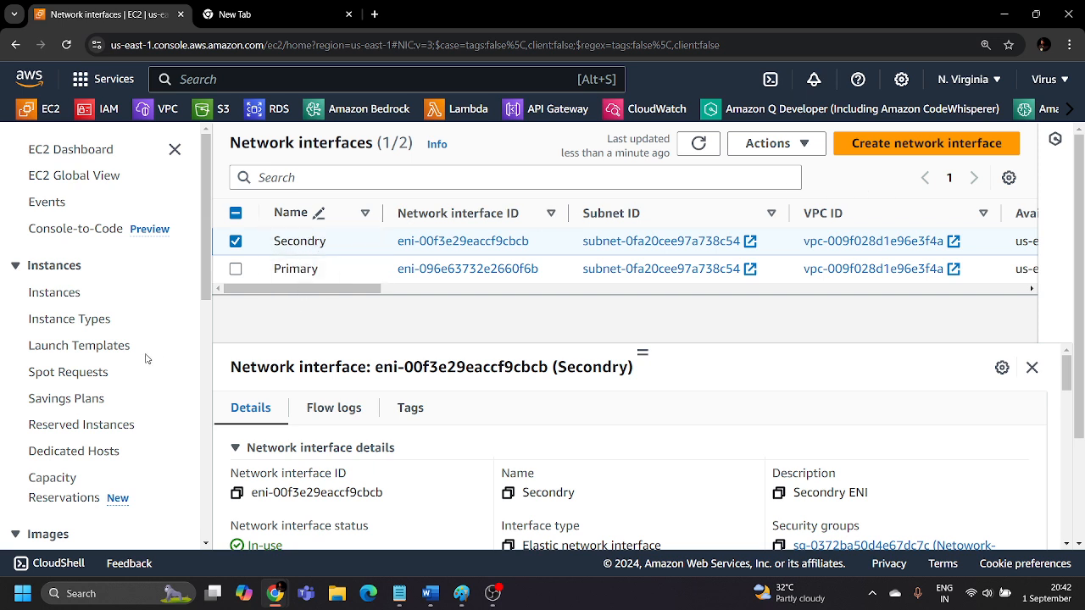
Allocate a new Elastic IP address from Amazon's pool of IPv4 addresses and dismiss the notification.
scroll(66, 399, "down", 3)
scroll(66, 403, "down", 2)
left_click(64, 373)
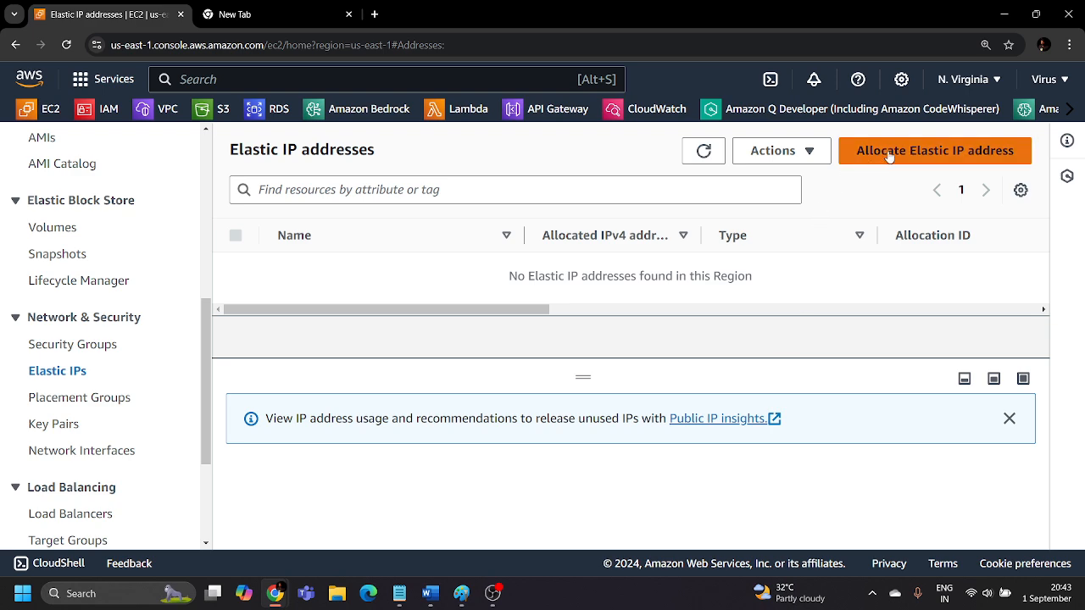
left_click(919, 157)
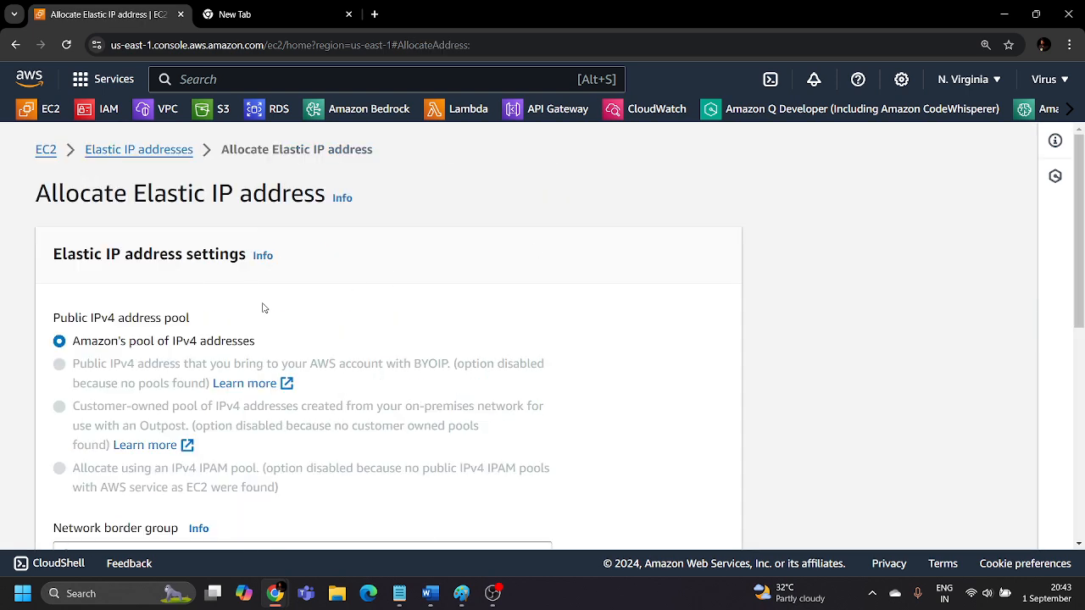
scroll(264, 305, "down", 3)
scroll(193, 303, "down", 2)
scroll(314, 326, "up", 2)
scroll(314, 326, "down", 2)
left_click(662, 521)
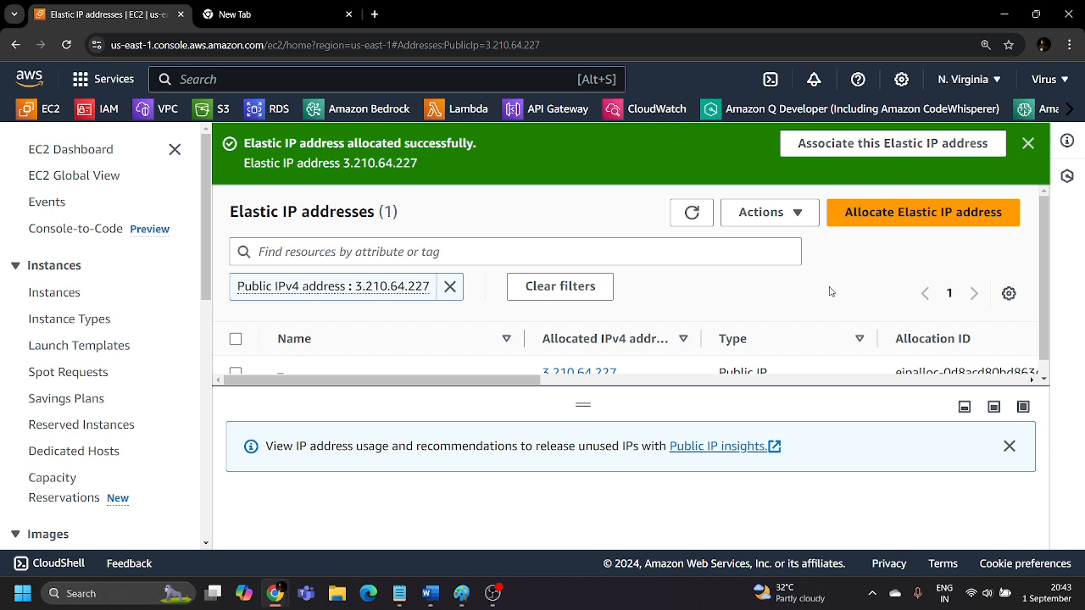
left_click(1027, 143)
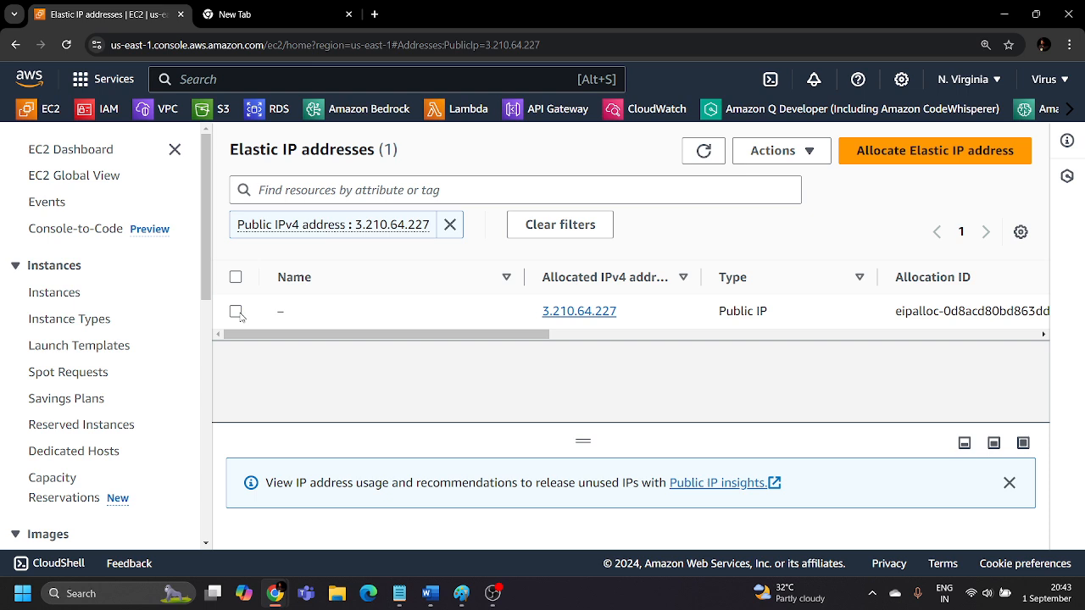
Start associating the newly allocated Elastic IP address, choosing Network interface as the resource type.
left_click(235, 311)
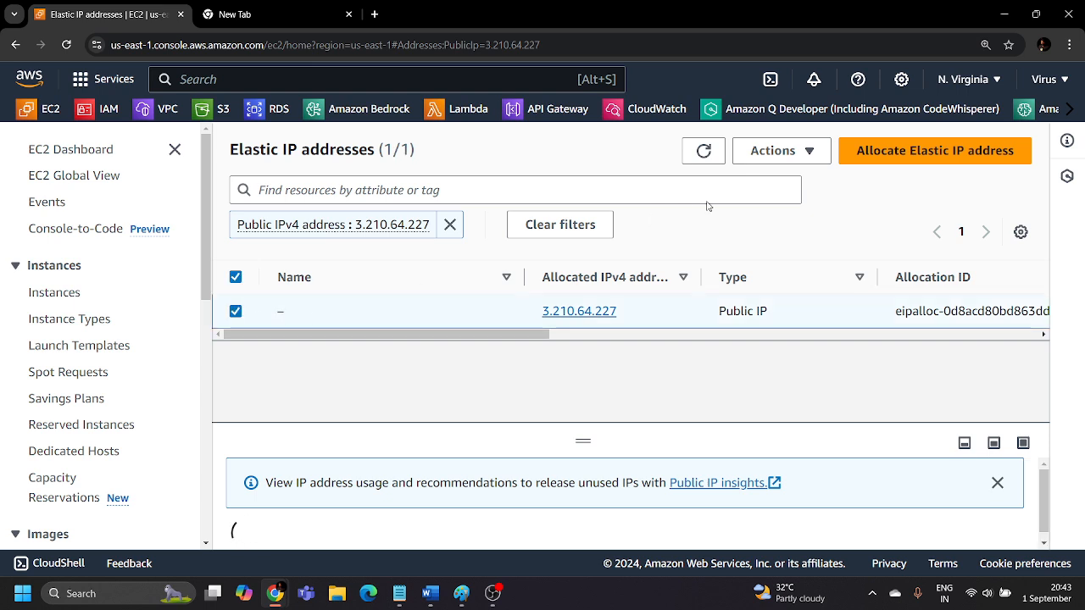
left_click(772, 150)
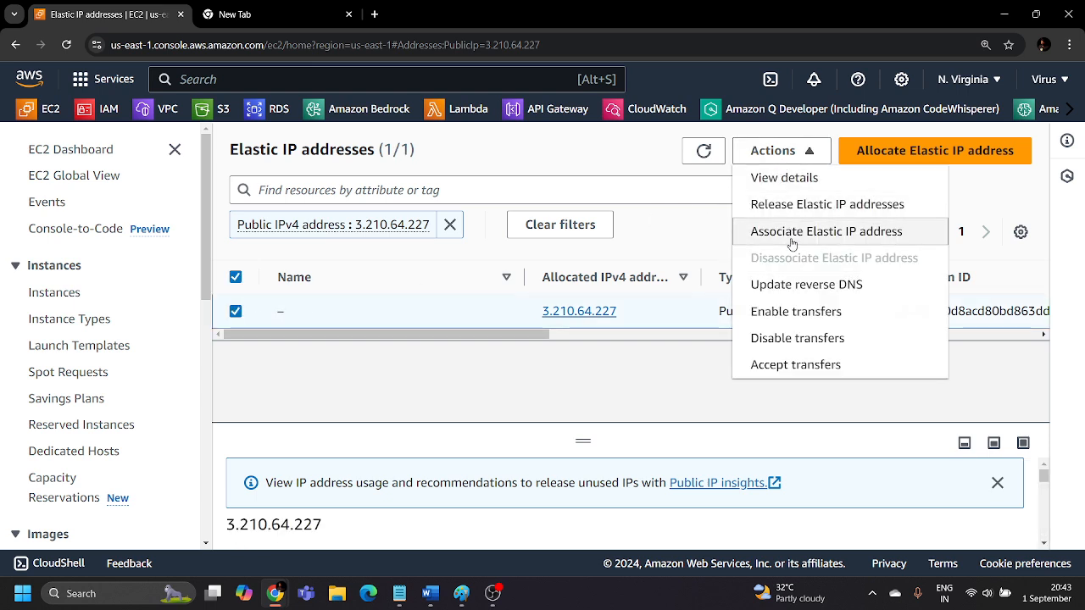
left_click(852, 234)
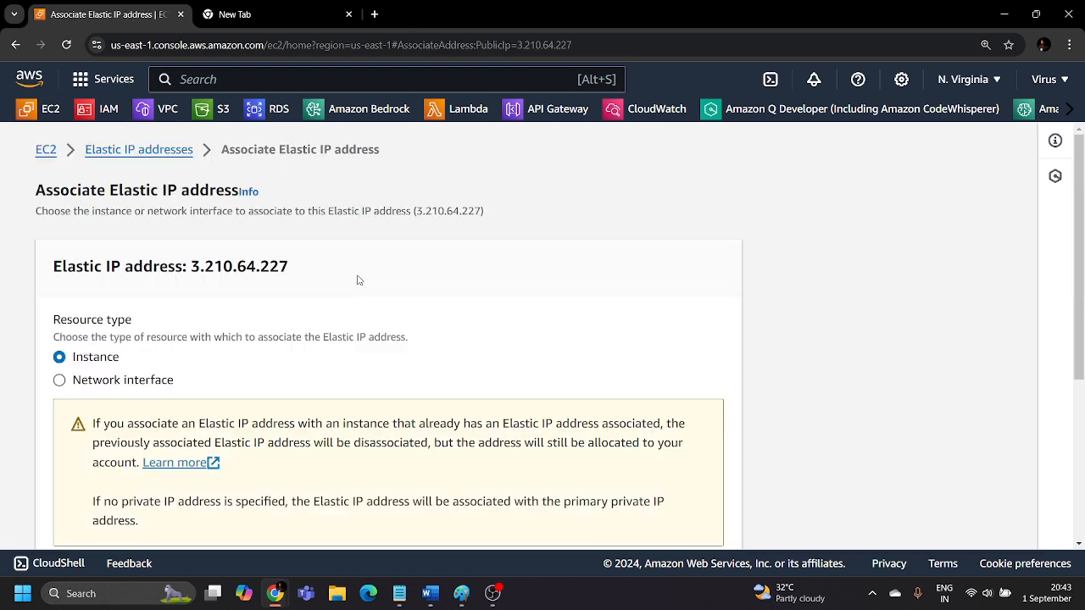
scroll(85, 339, "down", 2)
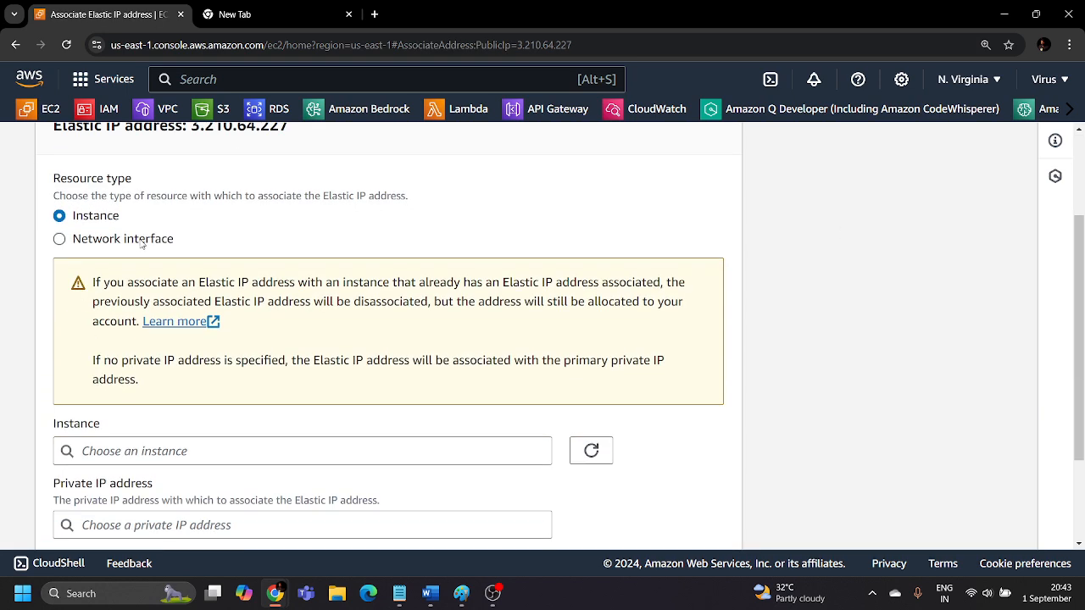
scroll(140, 239, "up", 1)
scroll(264, 226, "down", 1)
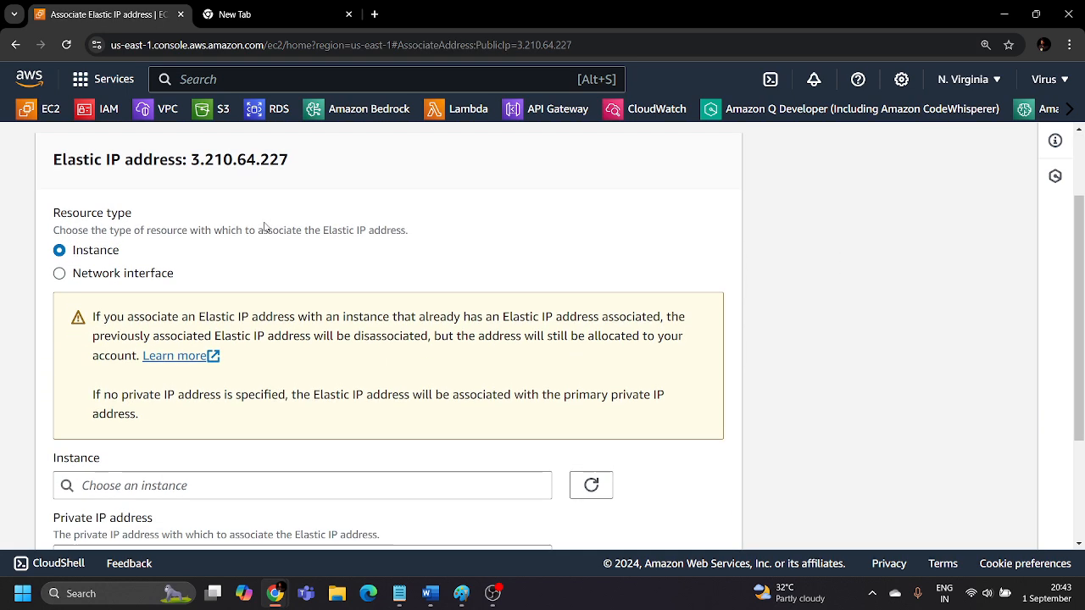
left_click(60, 239)
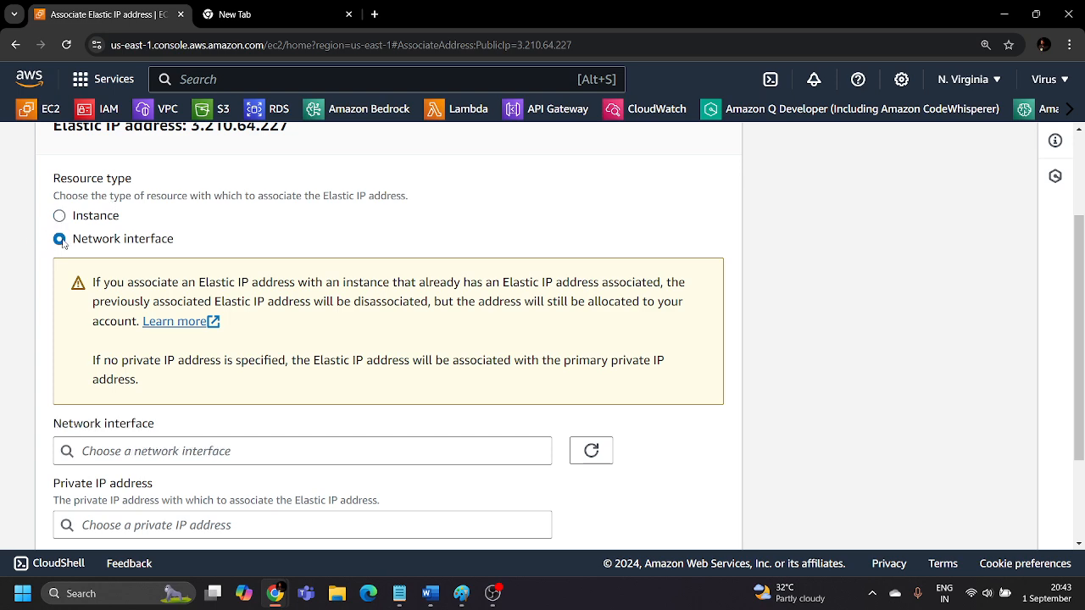
scroll(170, 255, "down", 2)
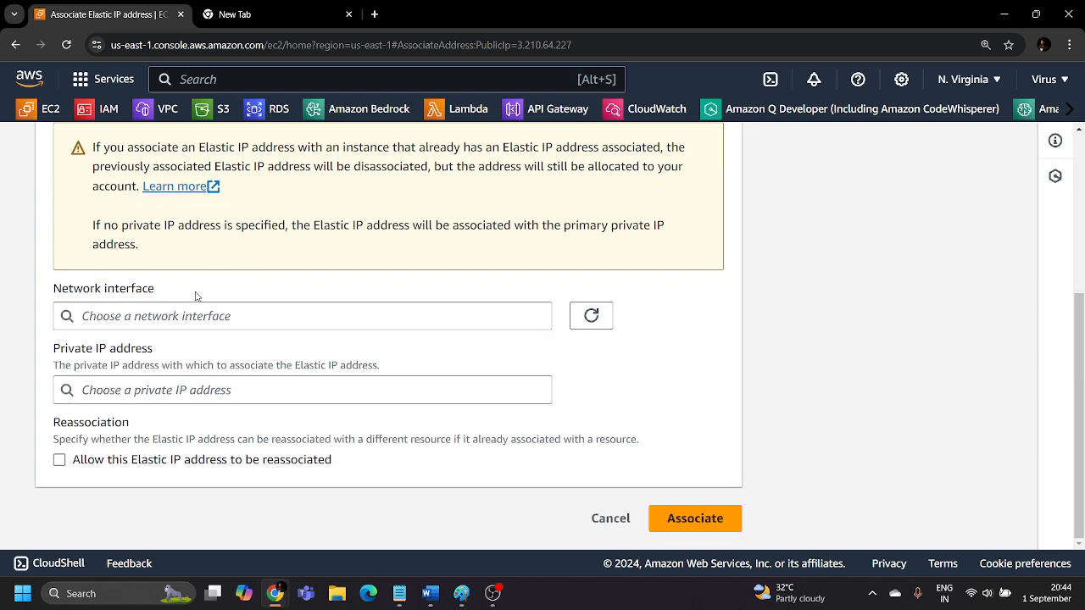
Associate the Elastic IP with the Secondry interface eni-00f3e29eaccf9cbcb and private IP 172.31.7.172, then clear the address filter from the list.
left_click(198, 318)
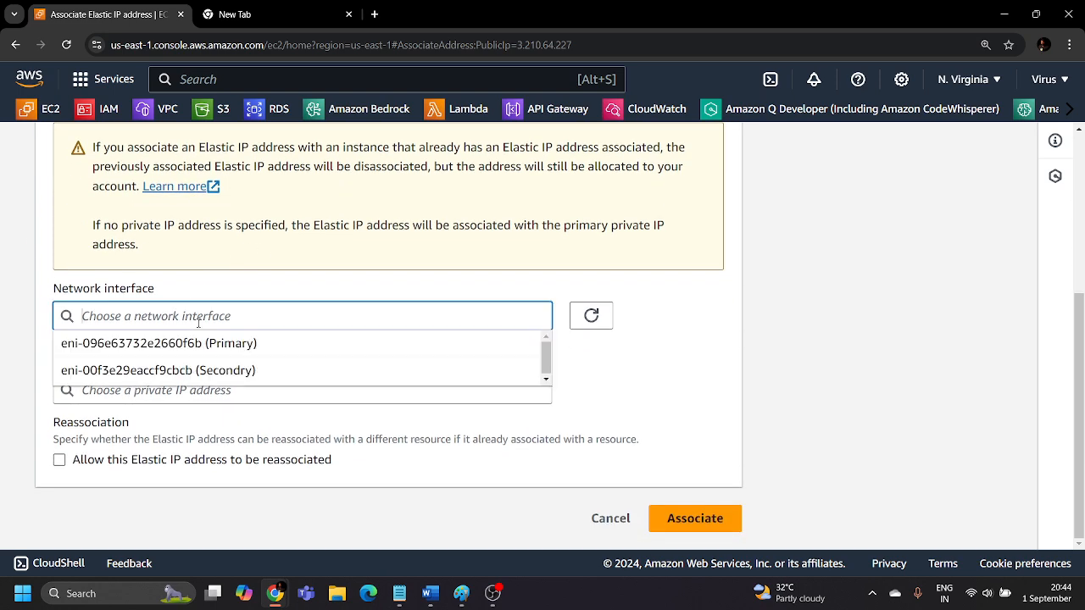
left_click(206, 369)
left_click(251, 349)
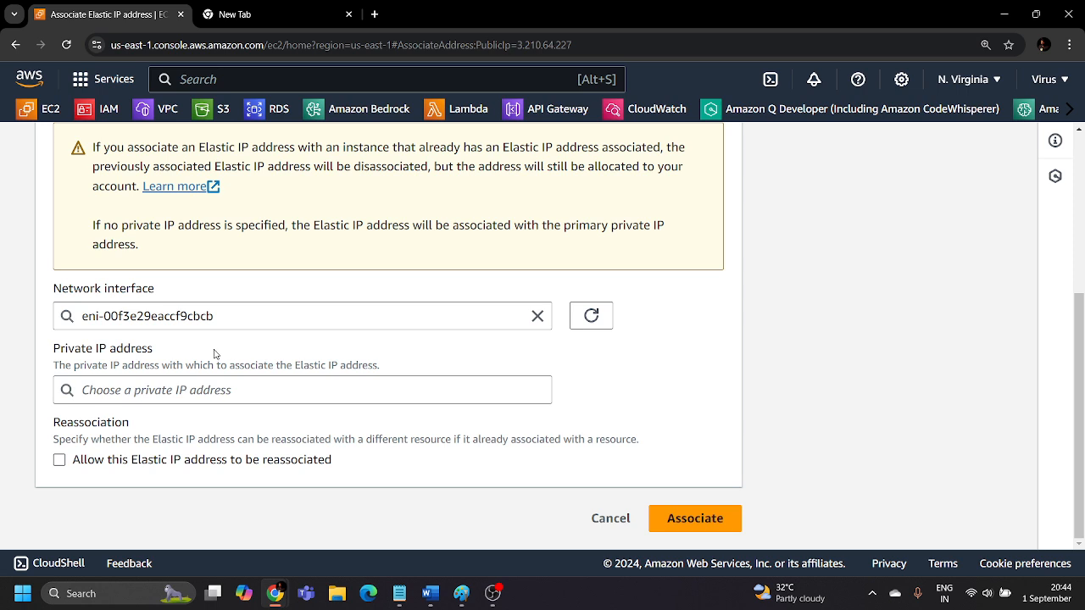
left_click(152, 390)
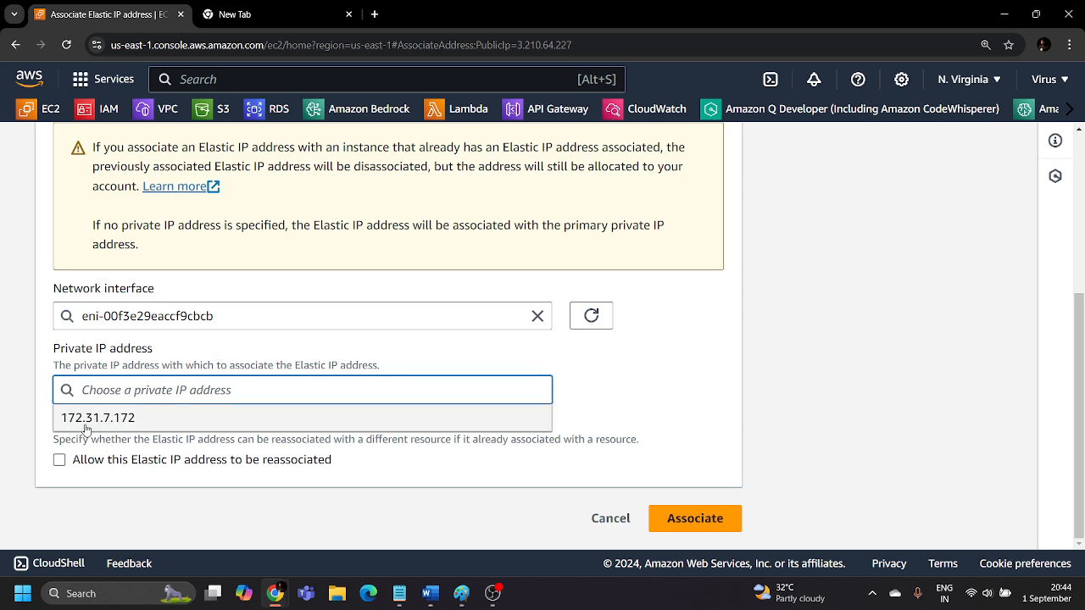
left_click(126, 419)
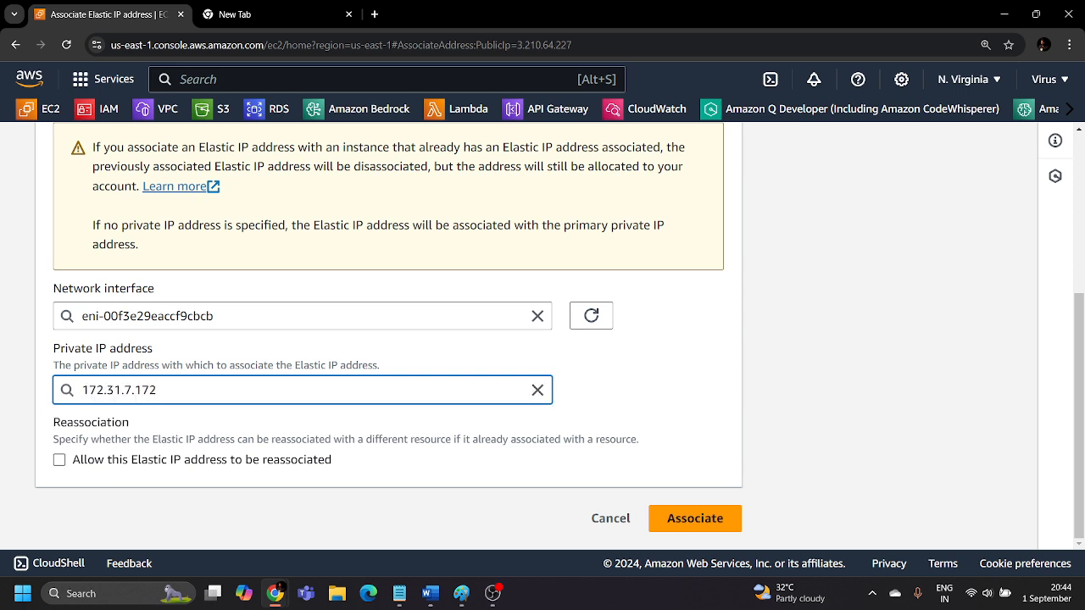
left_click(691, 519)
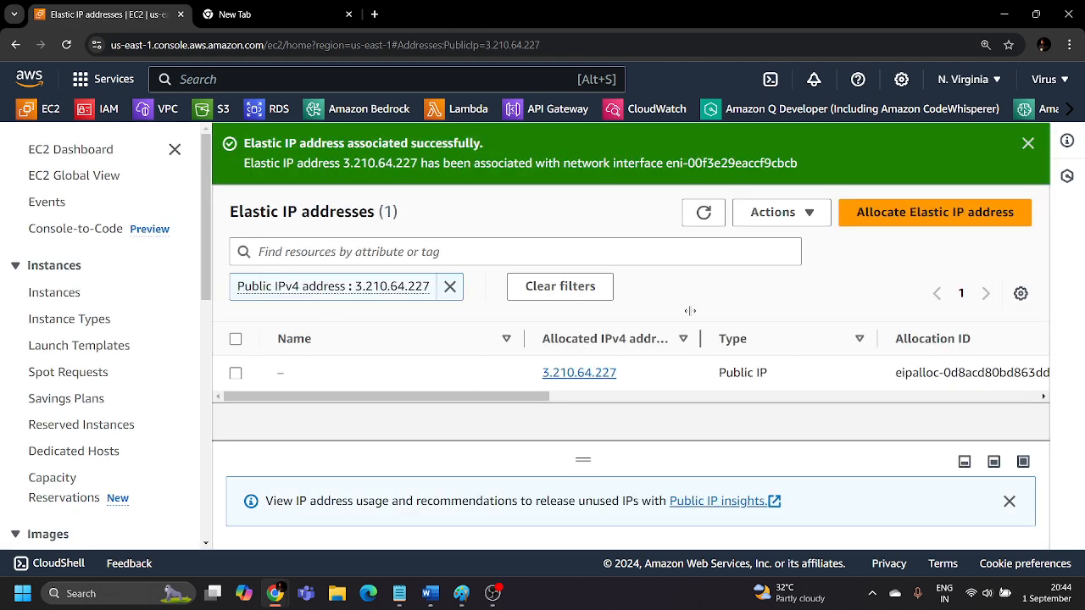
left_click(450, 286)
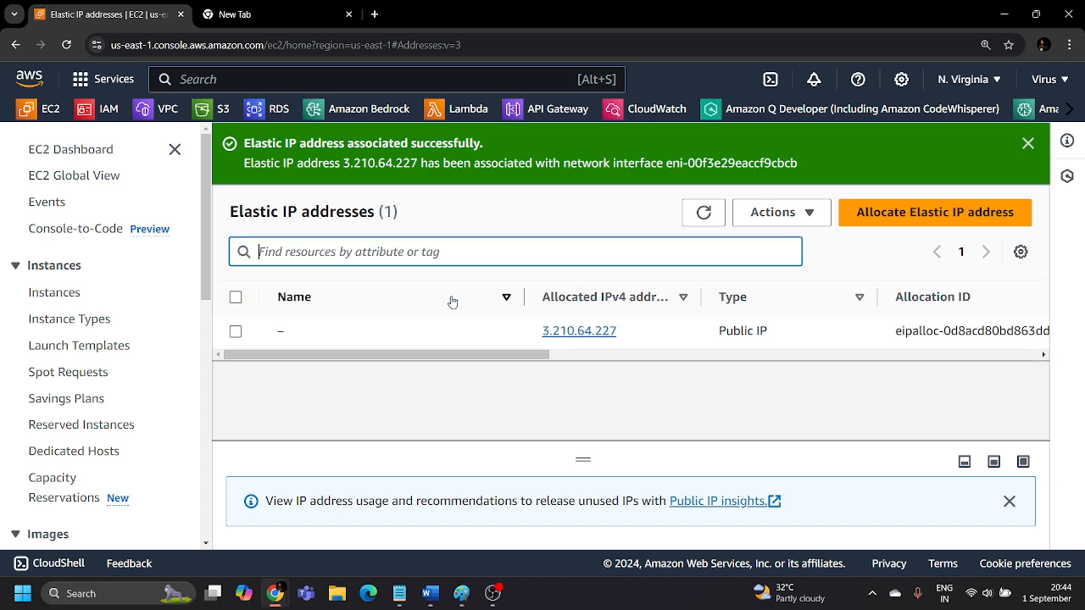
Refresh the instances list and examine the private IPv4 and Elastic IP addresses in the ENI server instance's details.
left_click(59, 294)
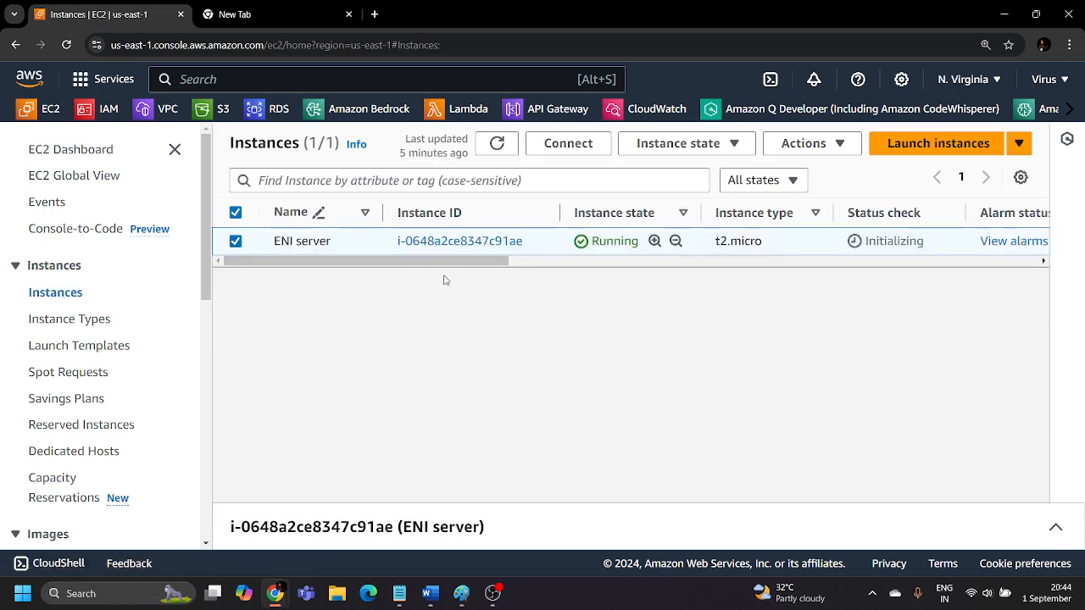
left_click(497, 143)
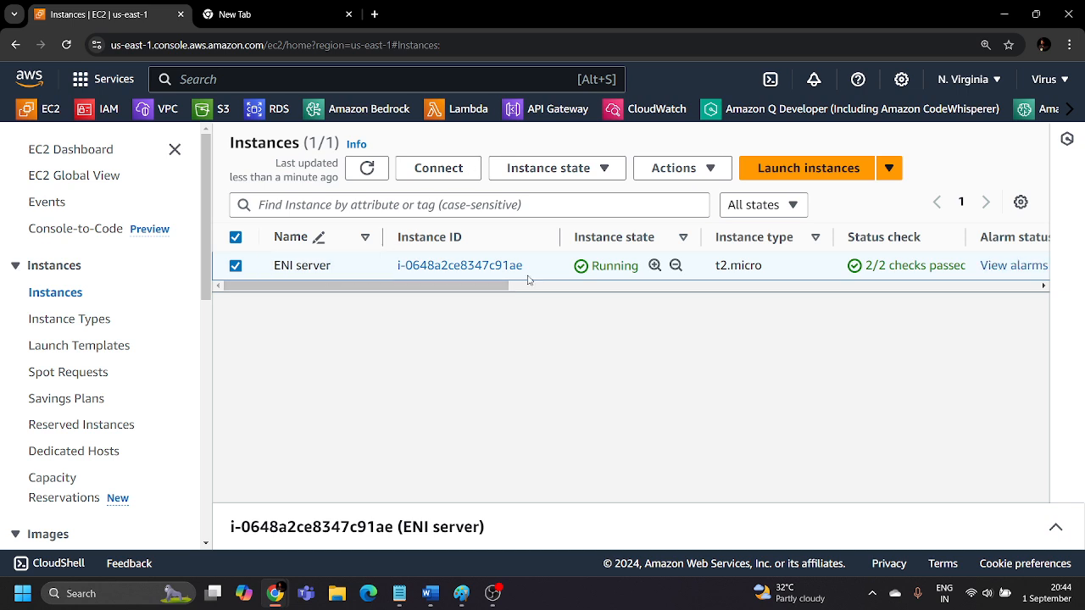
left_click(464, 268)
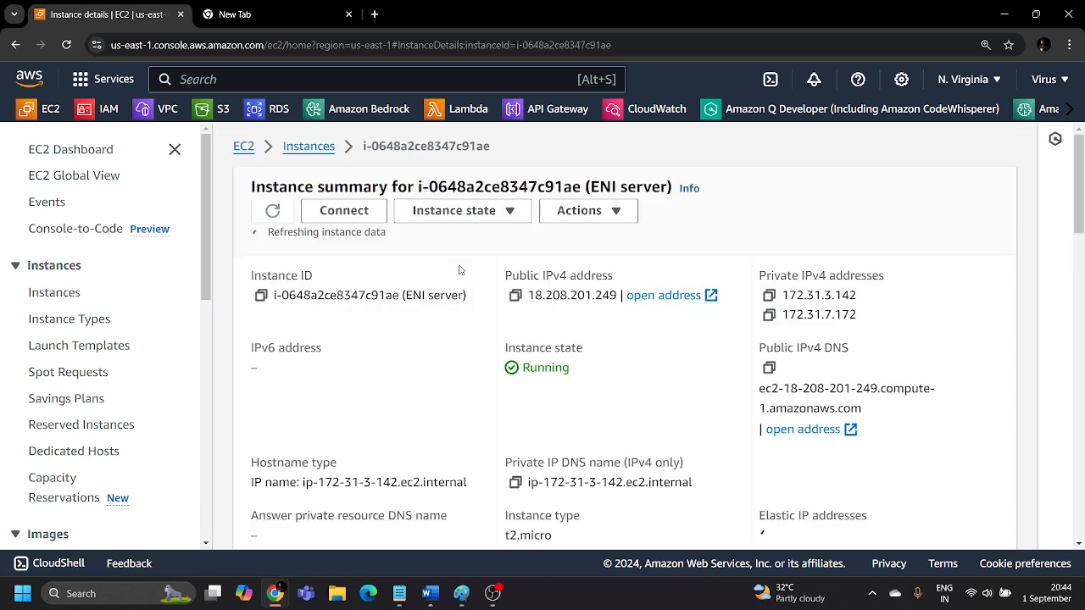
left_click_drag(858, 310, 772, 290)
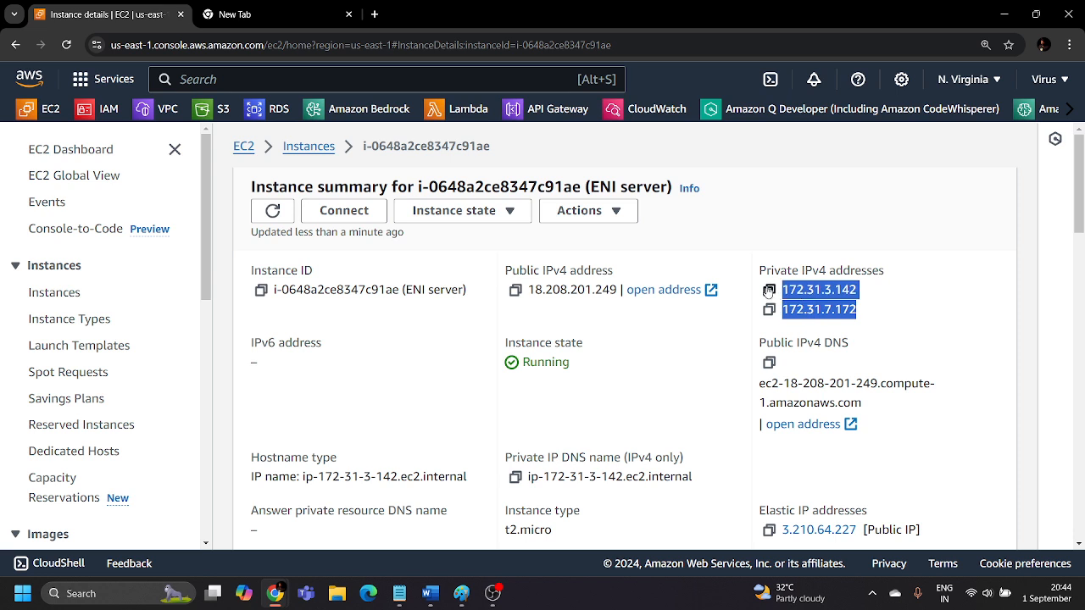
left_click(922, 317)
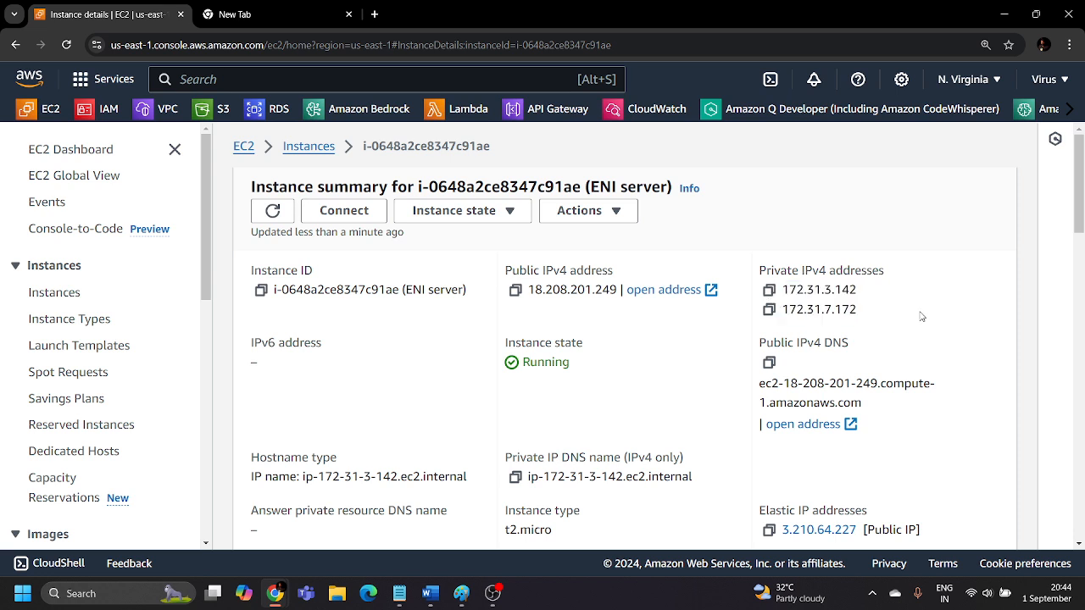
scroll(922, 316, "down", 1)
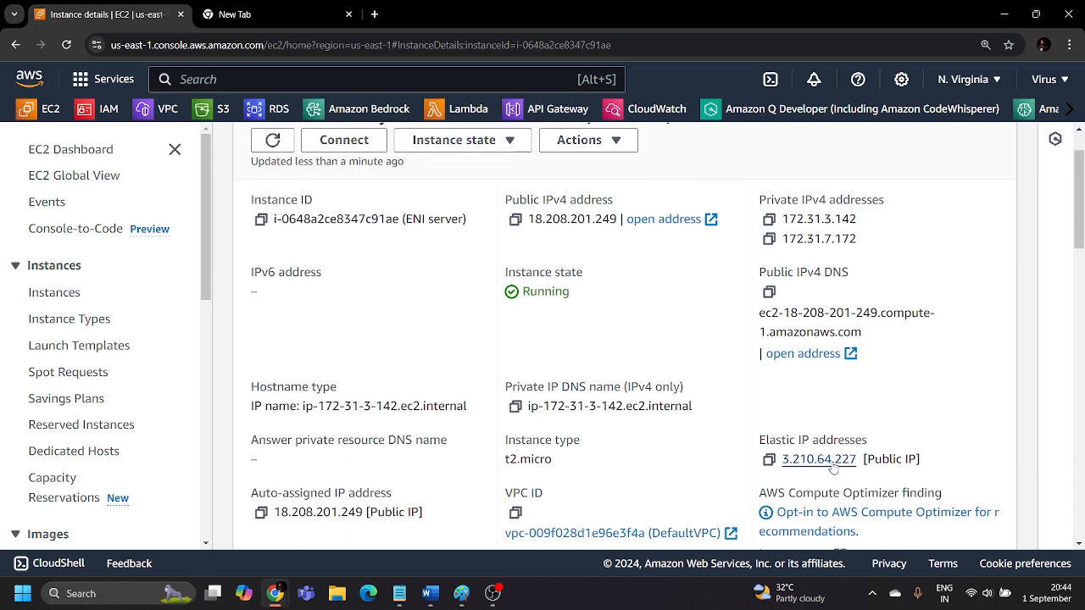
Open the network interfaces list, refresh it and examine the public and private IPv4 addresses of both interfaces.
scroll(819, 461, "up", 1)
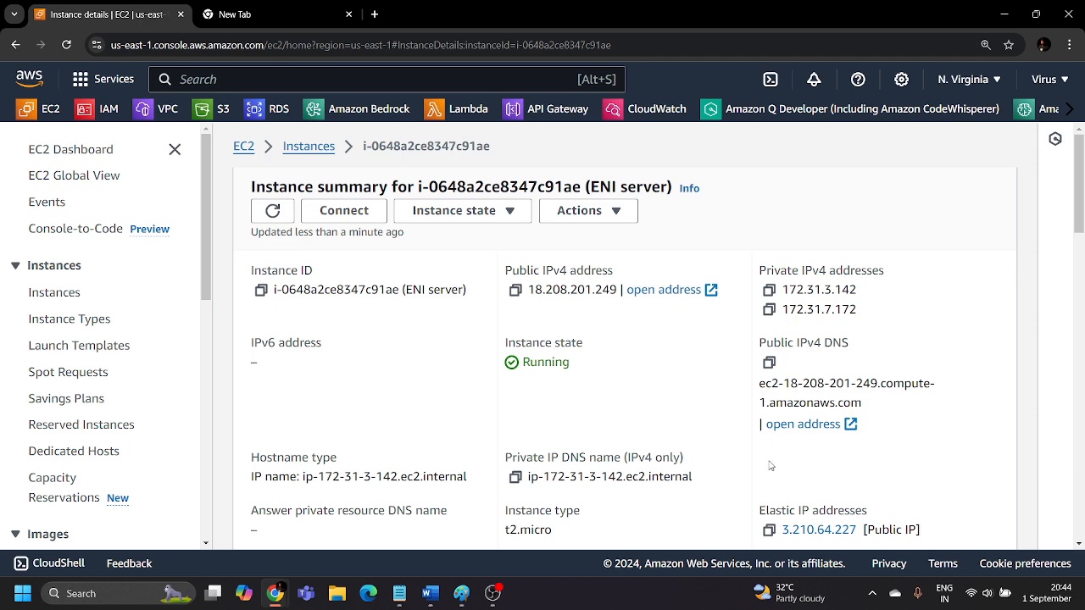
scroll(772, 465, "down", 1)
scroll(817, 462, "up", 1)
scroll(73, 409, "down", 5)
scroll(74, 408, "down", 1)
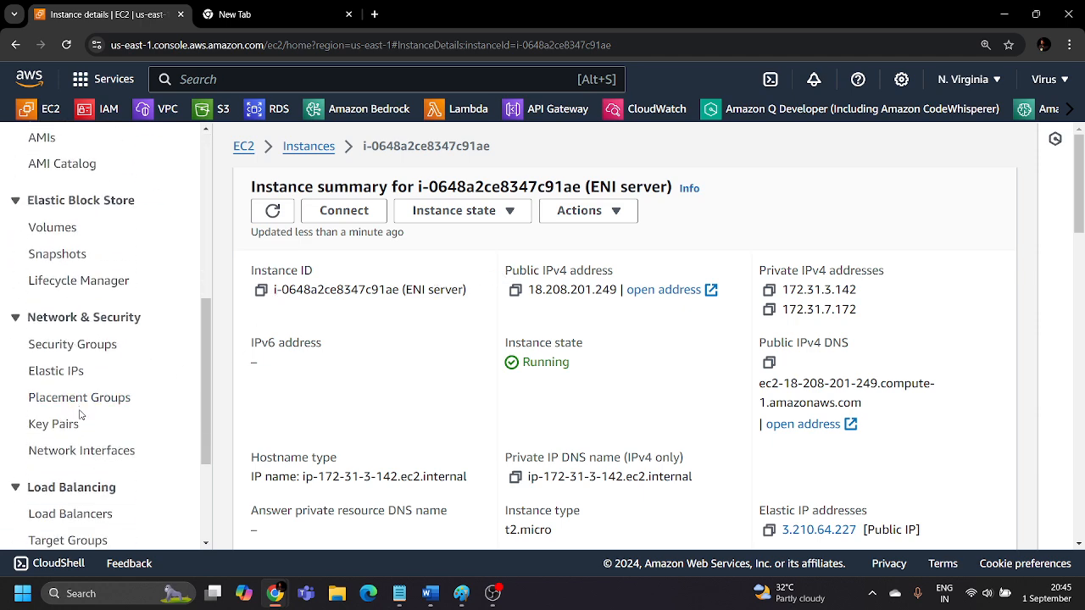
left_click(76, 450)
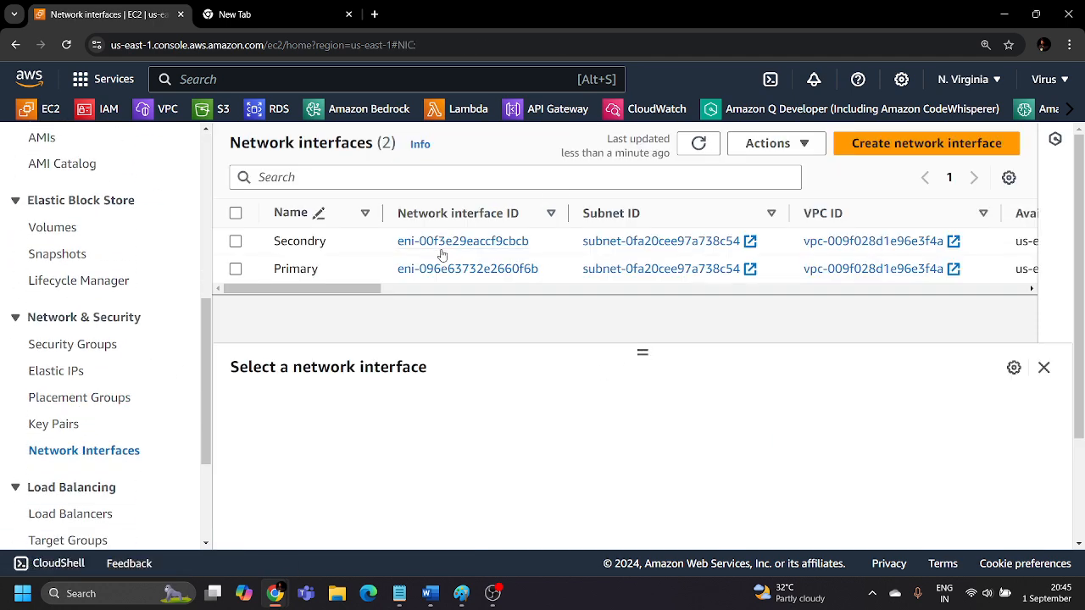
left_click(707, 150)
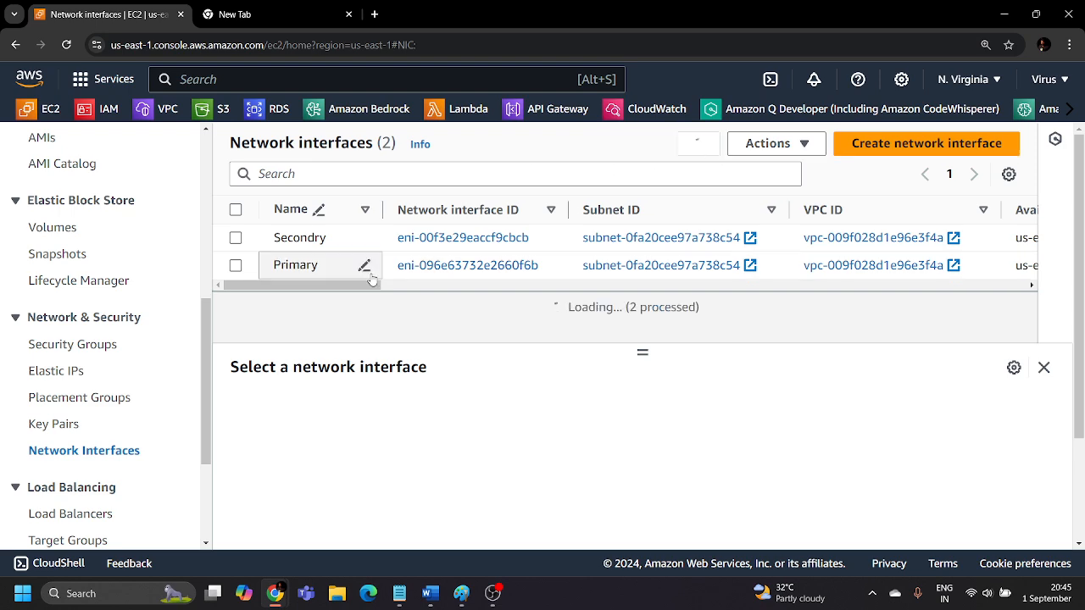
left_click_drag(347, 288, 653, 305)
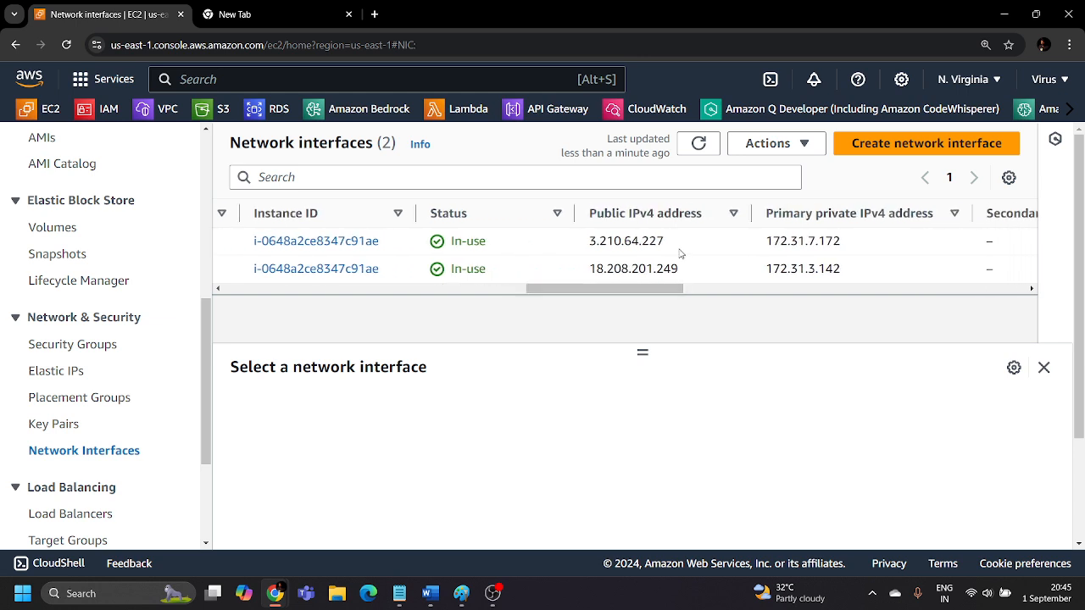
Copy the Secondry interface's public IPv4 address 3.210.64.227 and load it in the empty browser tab.
left_click_drag(666, 247, 592, 251)
key("ctrl+c")
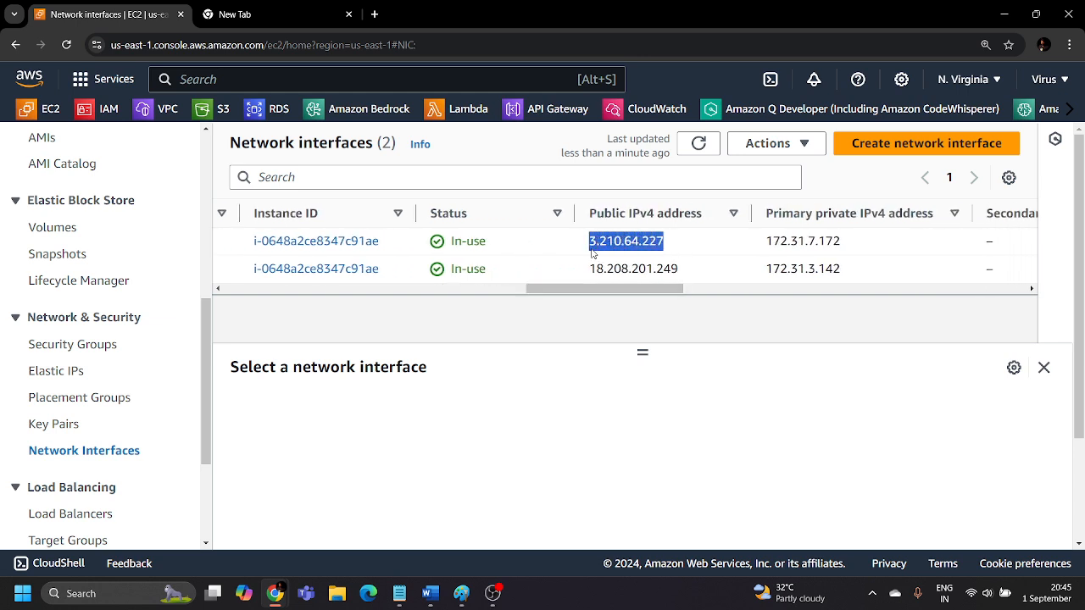
left_click(316, 15)
key("ctrl+v")
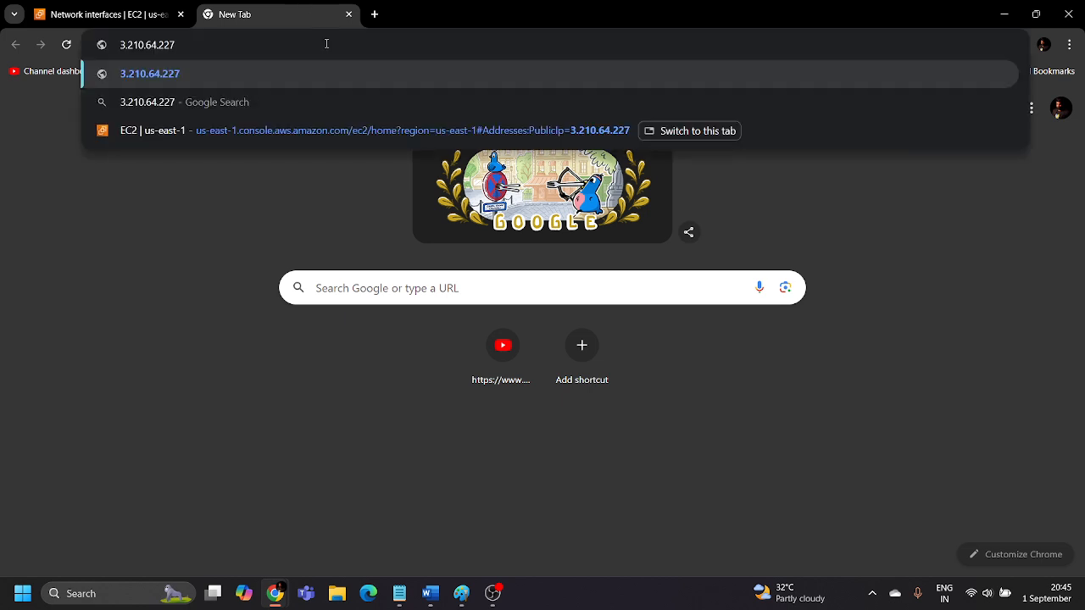
key("Return")
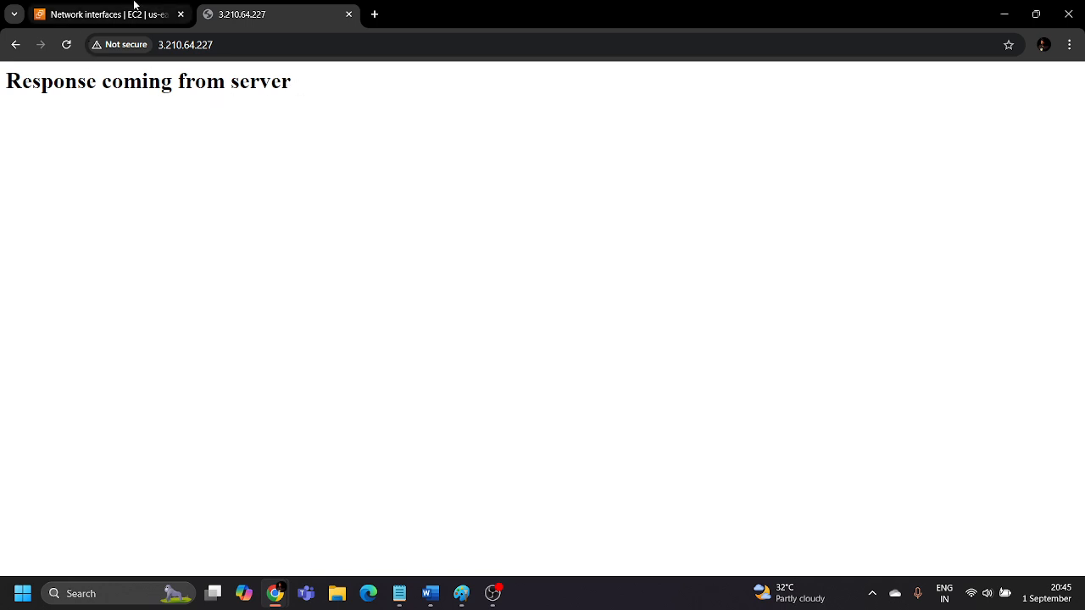
Copy the Primary interface's public IPv4 address 18.208.201.249 and load it in the test tab to check the server's response.
left_click(170, 13)
left_click_drag(700, 268, 588, 269)
key("ctrl+c")
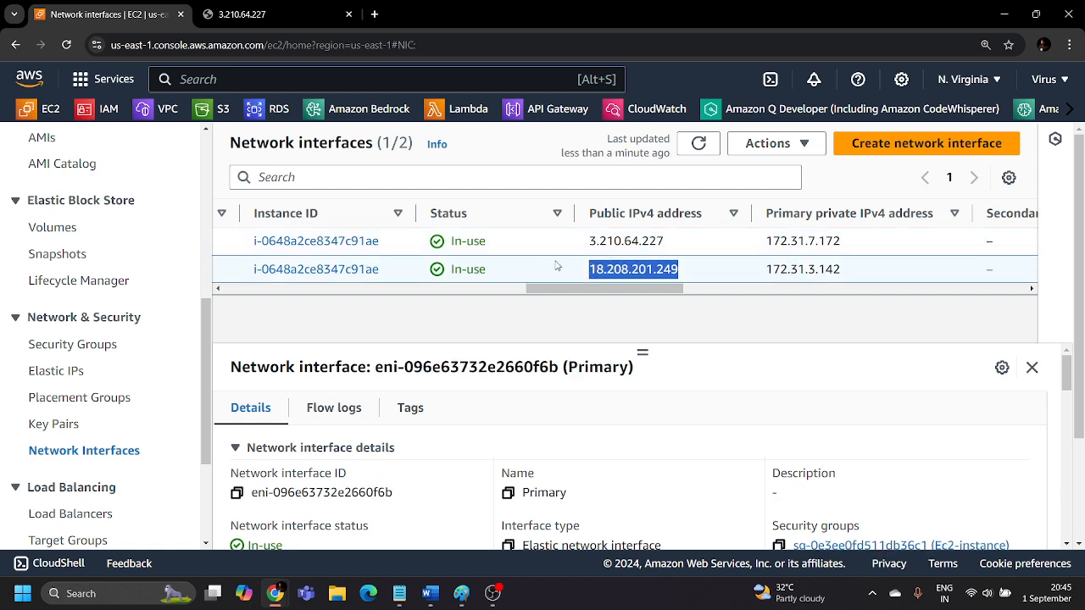
left_click(289, 12)
left_click(291, 39)
key("ctrl+v")
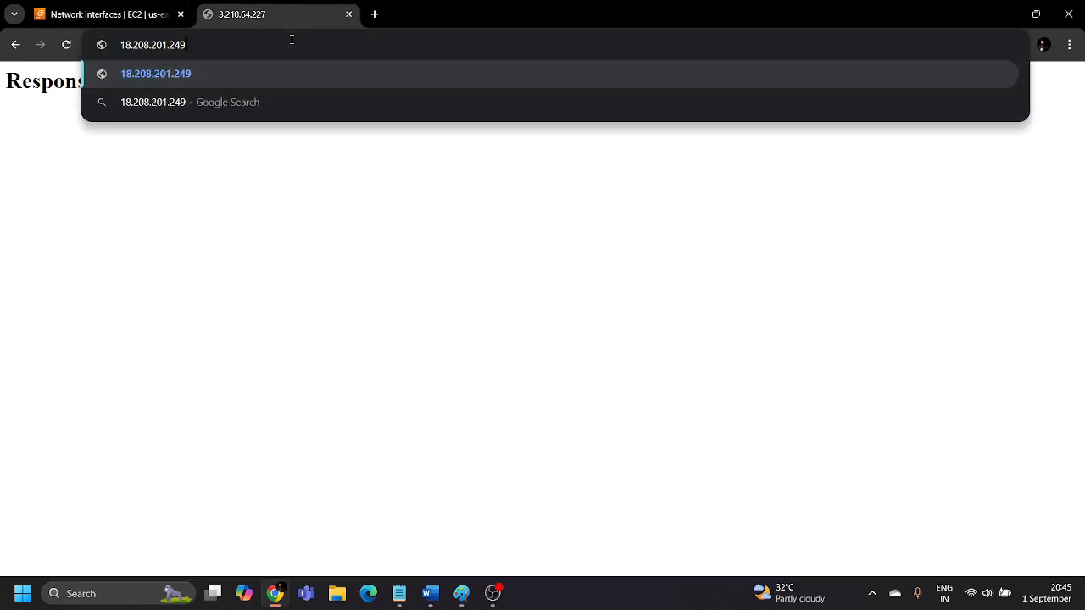
key("Return")
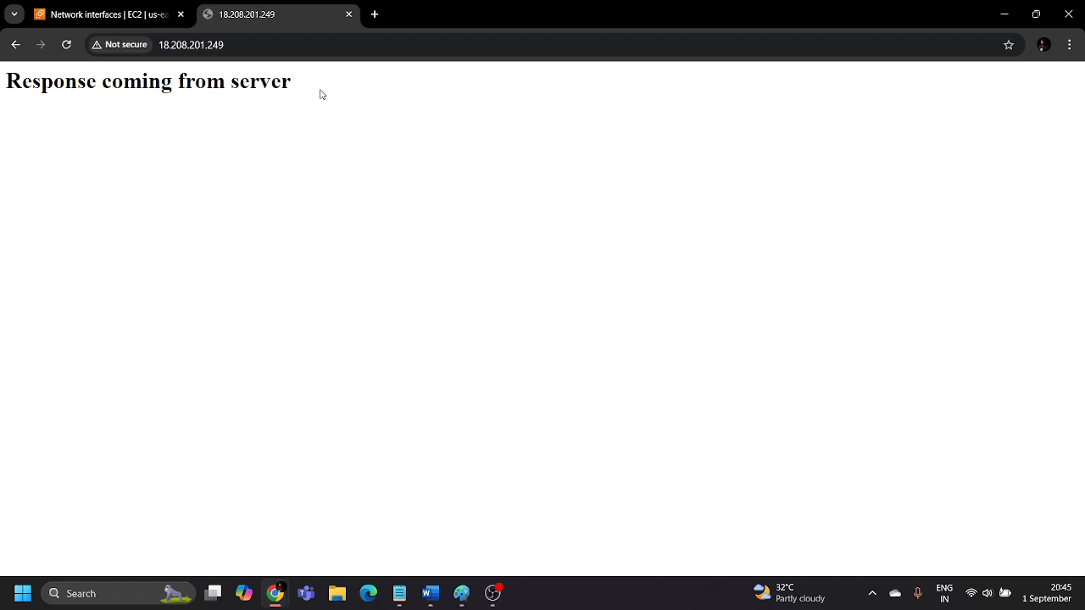
left_click_drag(311, 79, 3, 129)
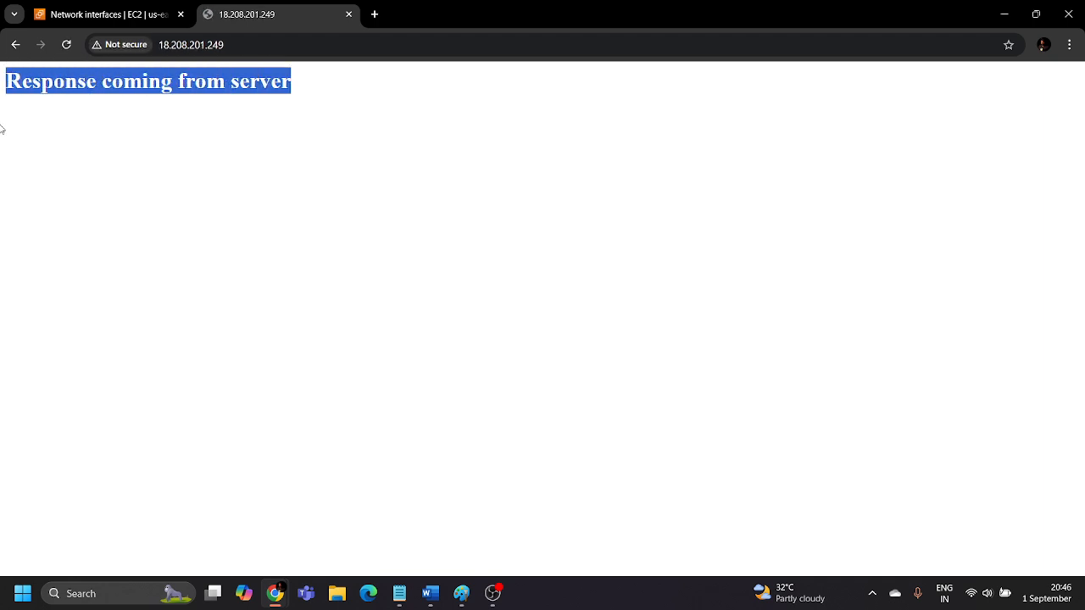
left_click(98, 194)
Return to the network interfaces list and deselect the Primary interface.
left_click(131, 13)
left_click_drag(580, 288, 263, 310)
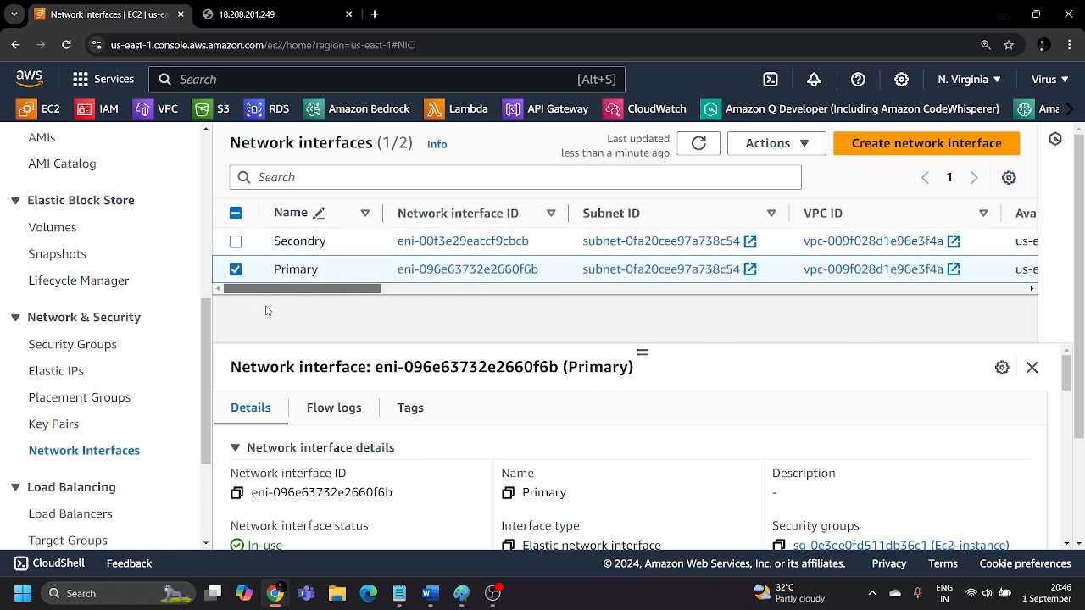
left_click(235, 269)
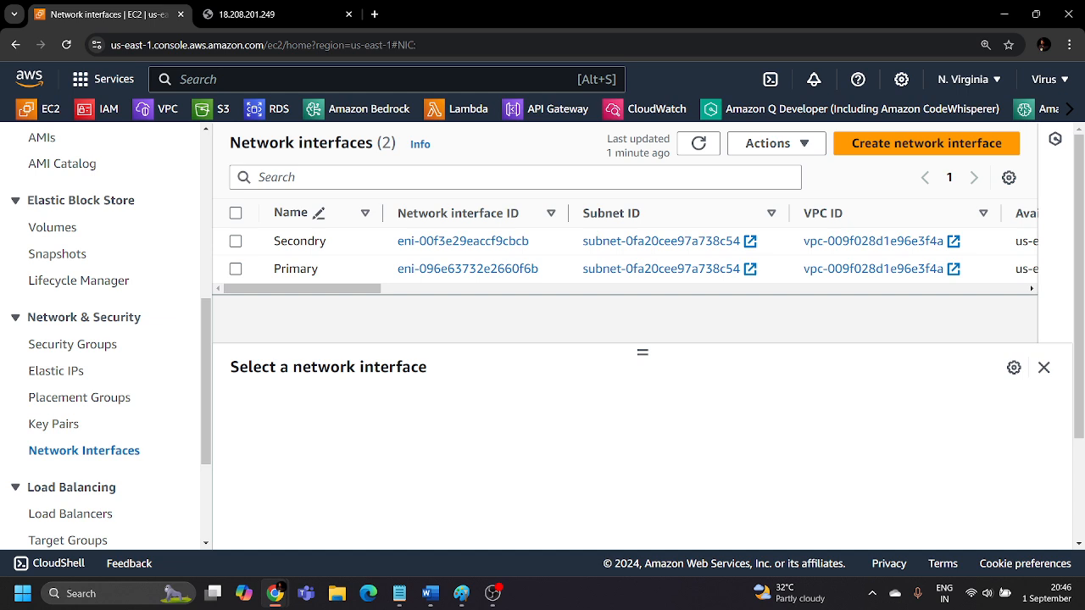
Terminate the ENI server instance from the instances list.
scroll(138, 339, "up", 5)
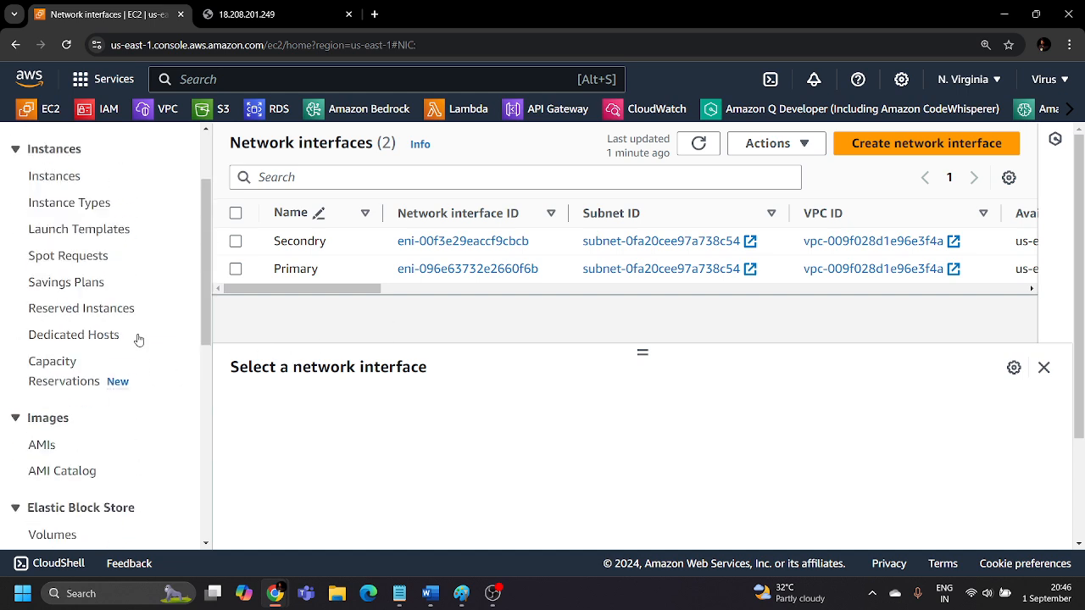
left_click(56, 293)
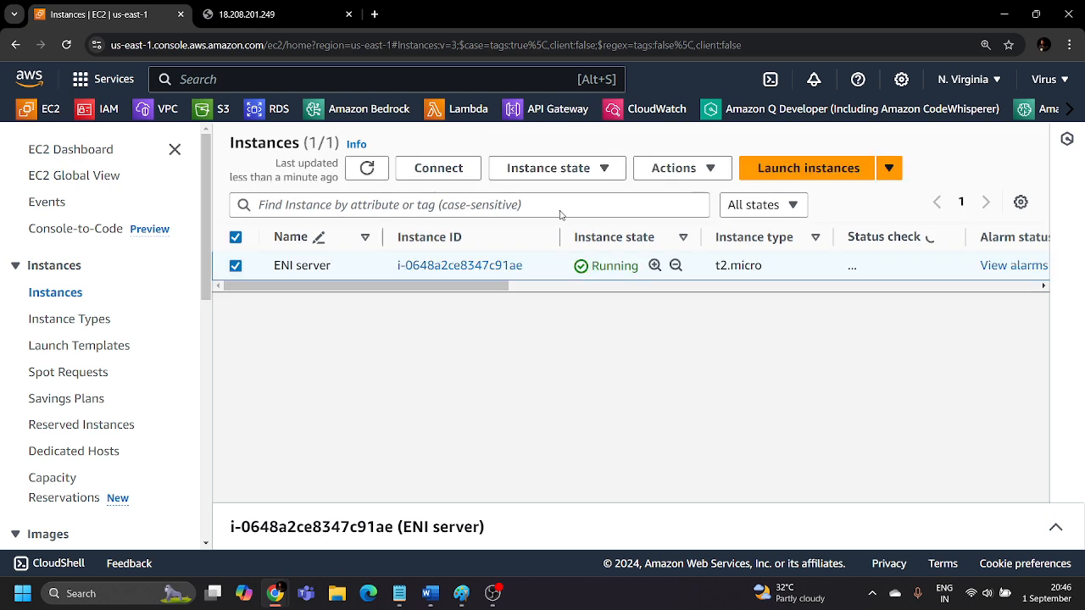
left_click(673, 167)
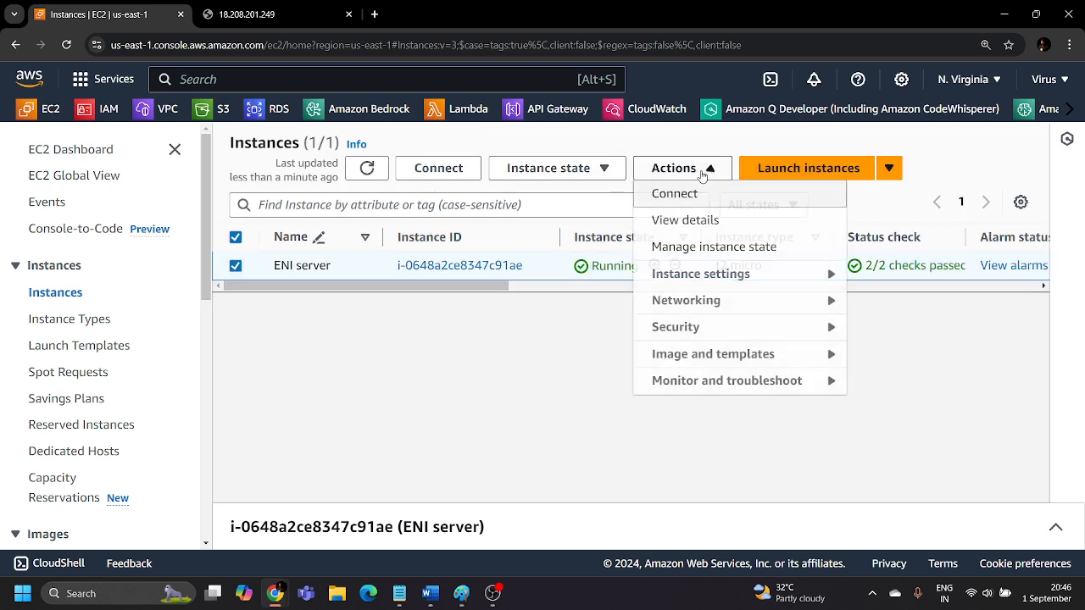
left_click(595, 169)
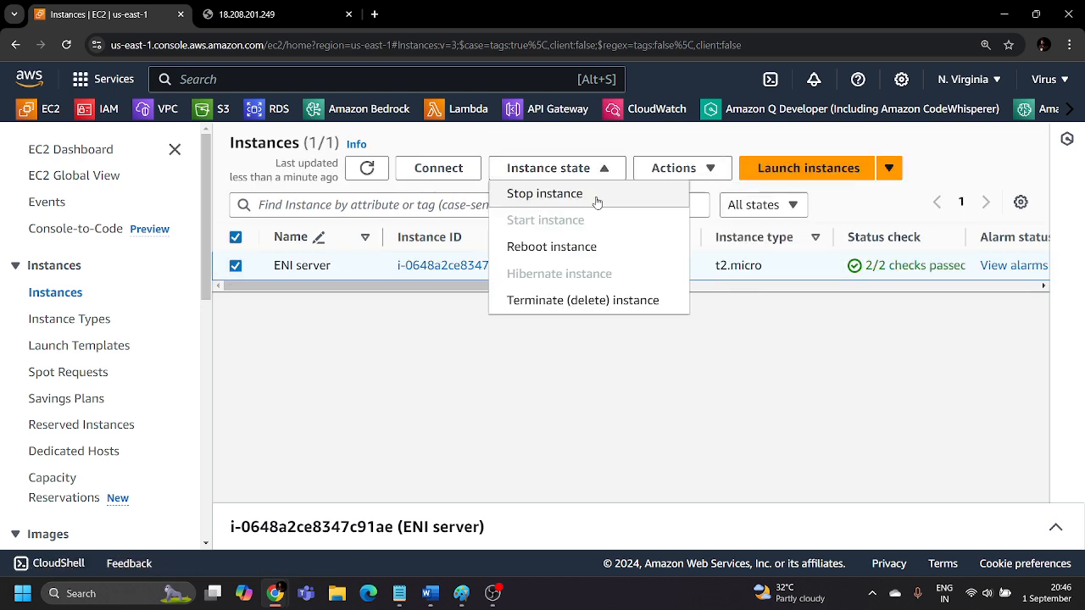
left_click(581, 290)
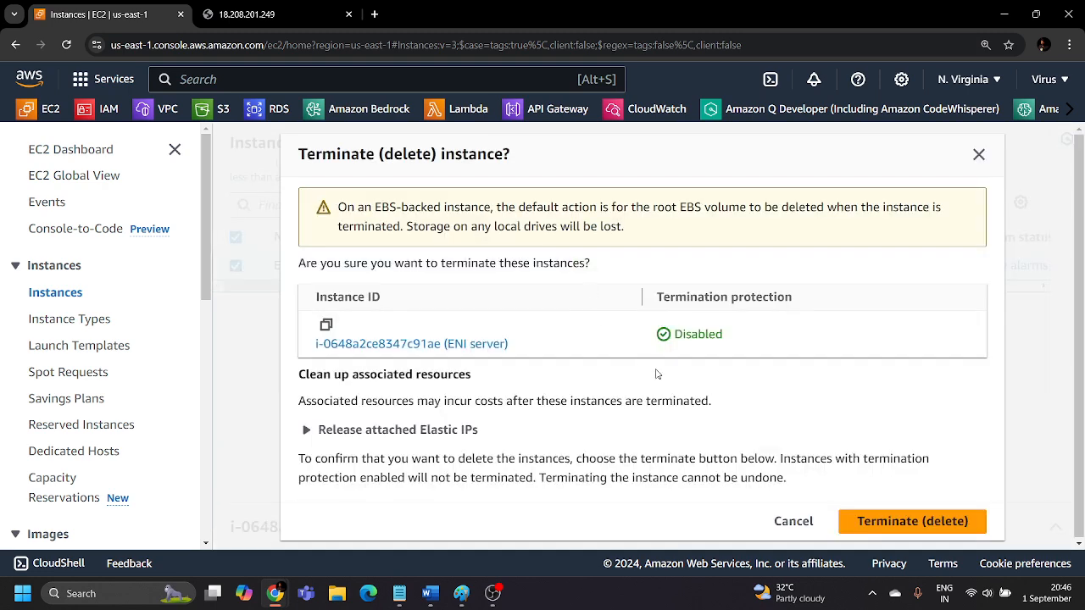
left_click(900, 519)
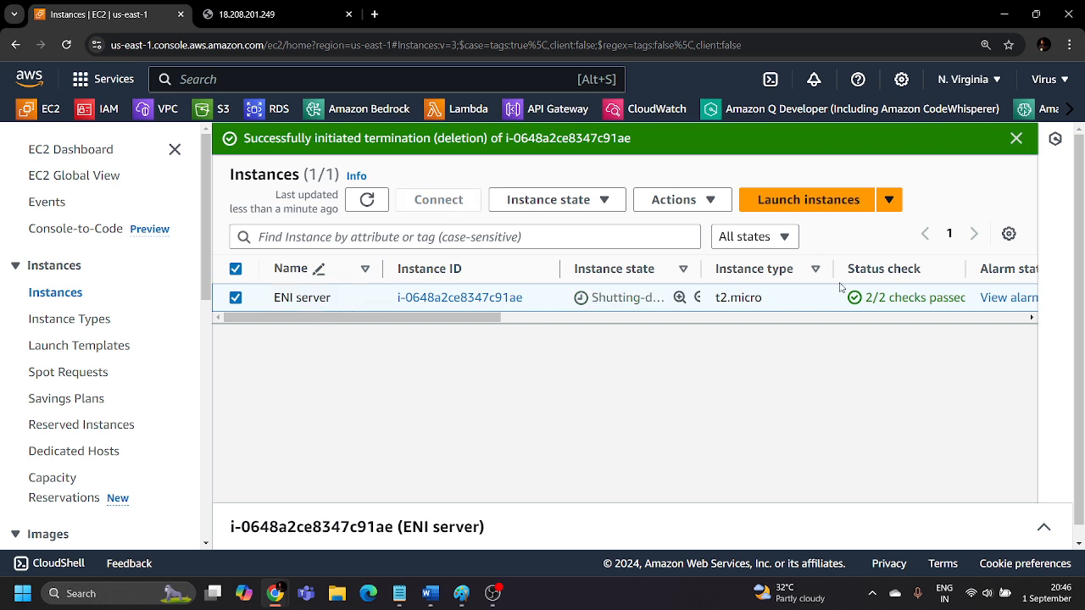
Try to delete the Secondry network interface eni-00f3e29eaccf9cbcb.
scroll(78, 356, "down", 2)
scroll(77, 357, "down", 3)
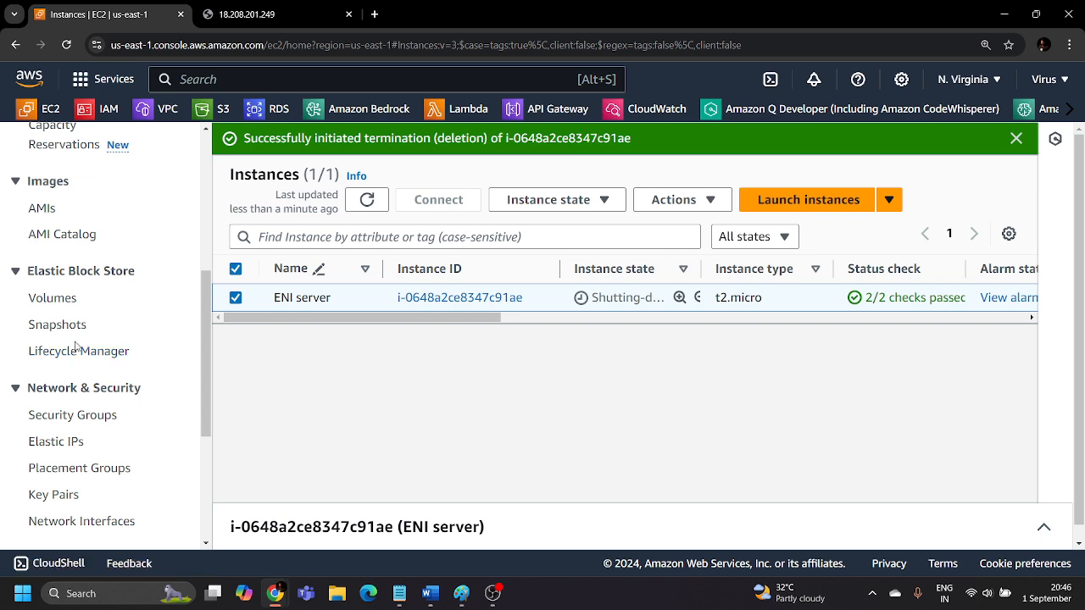
scroll(90, 348, "down", 2)
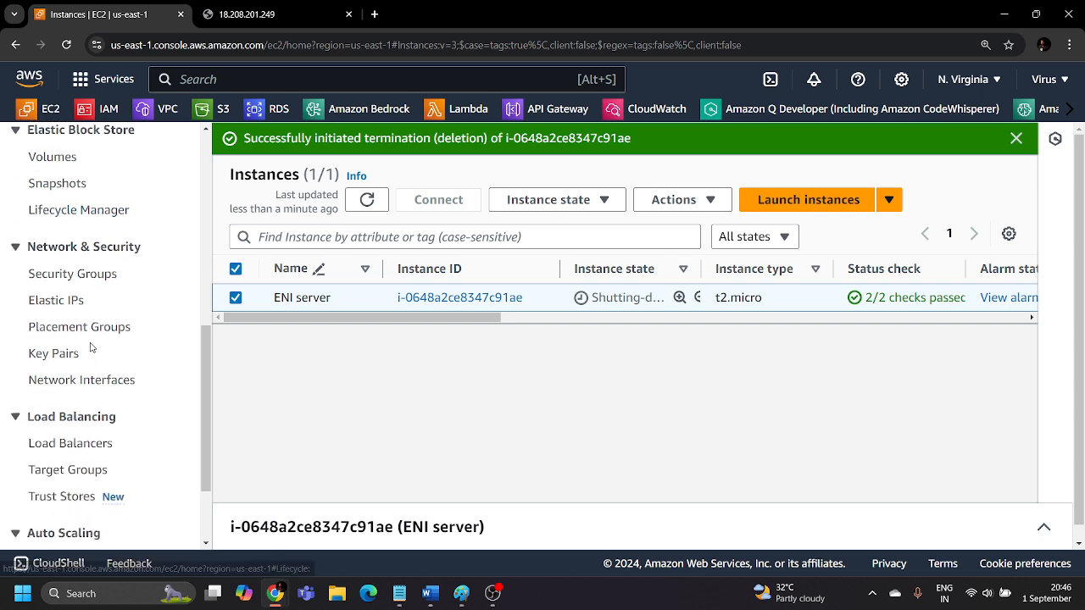
left_click(72, 383)
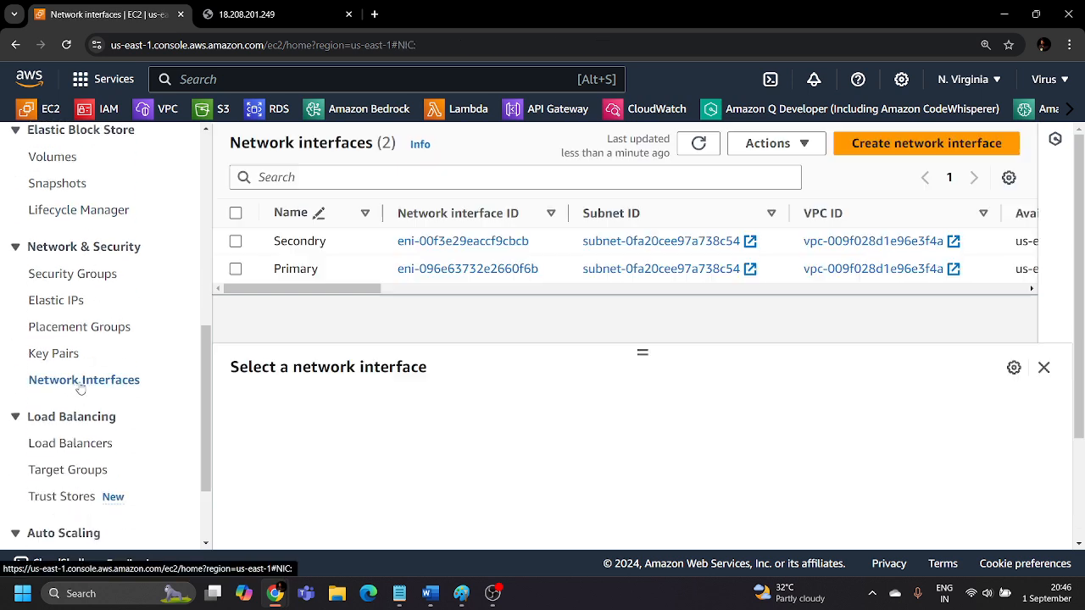
left_click(236, 241)
left_click(770, 157)
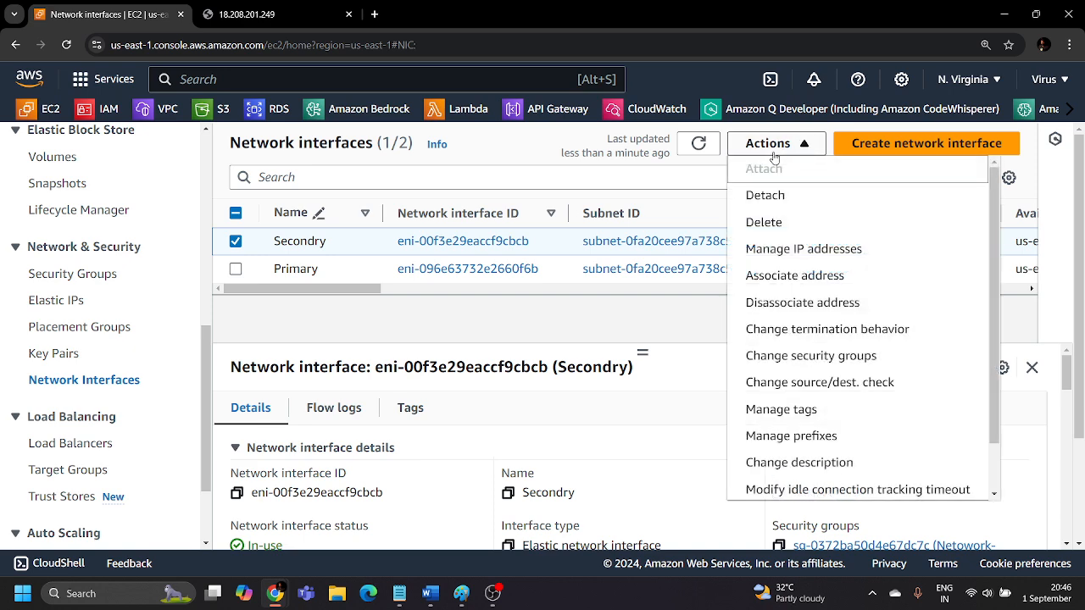
left_click(785, 226)
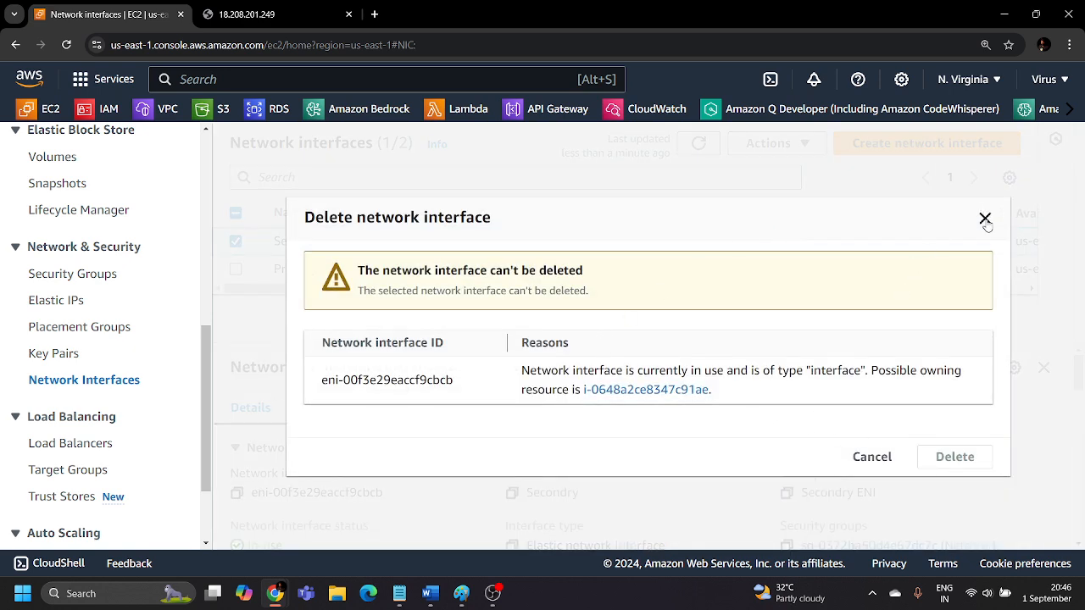
Follow the deletion dialog's link to the owning instance, remove the instance ID filter and dismiss the termination notification.
left_click(688, 389)
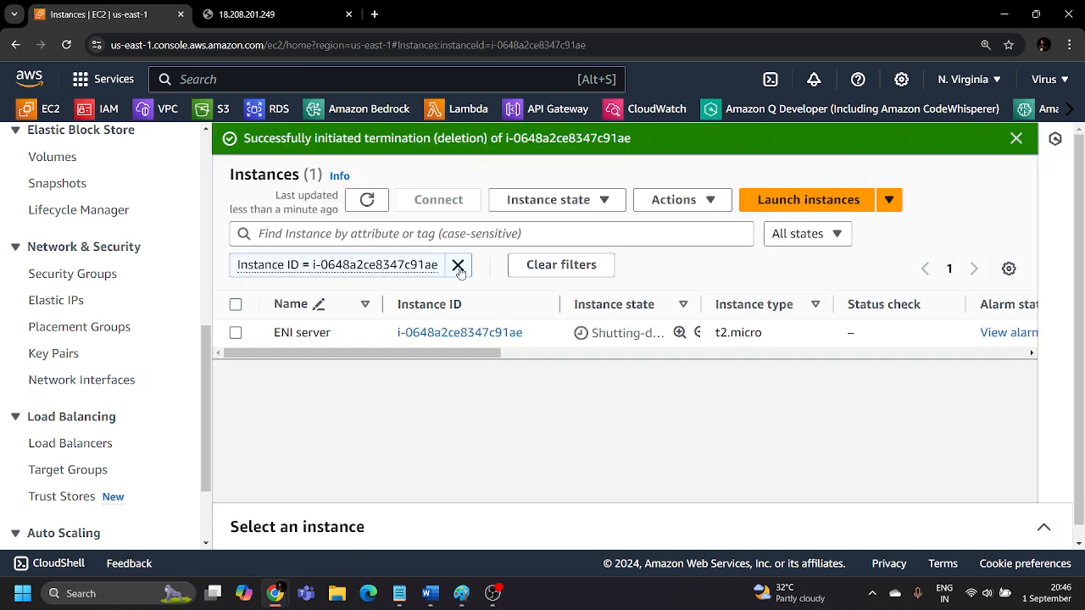
left_click(458, 266)
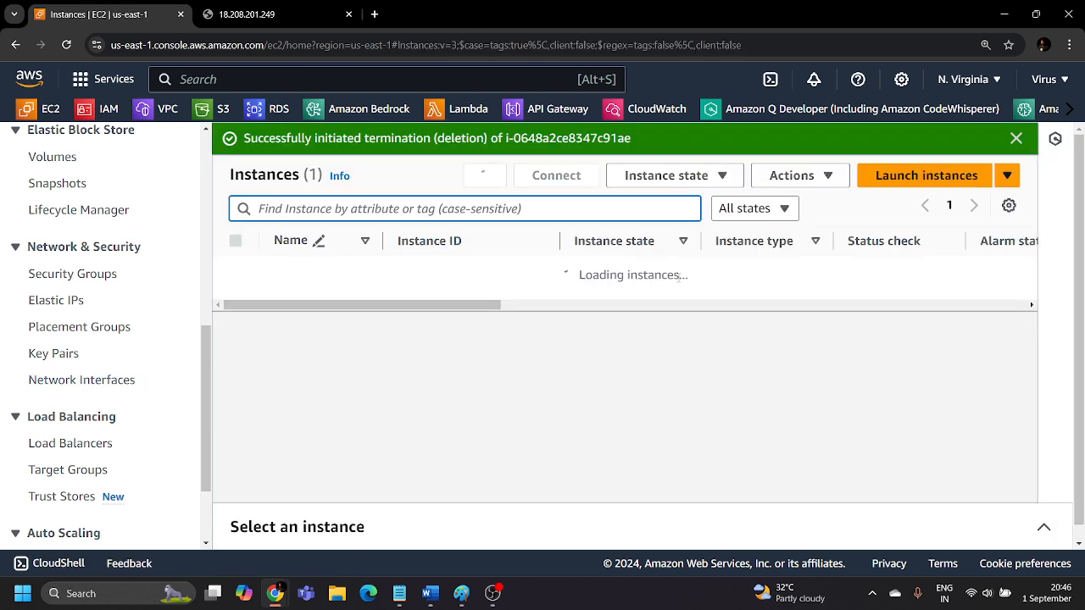
left_click(1016, 137)
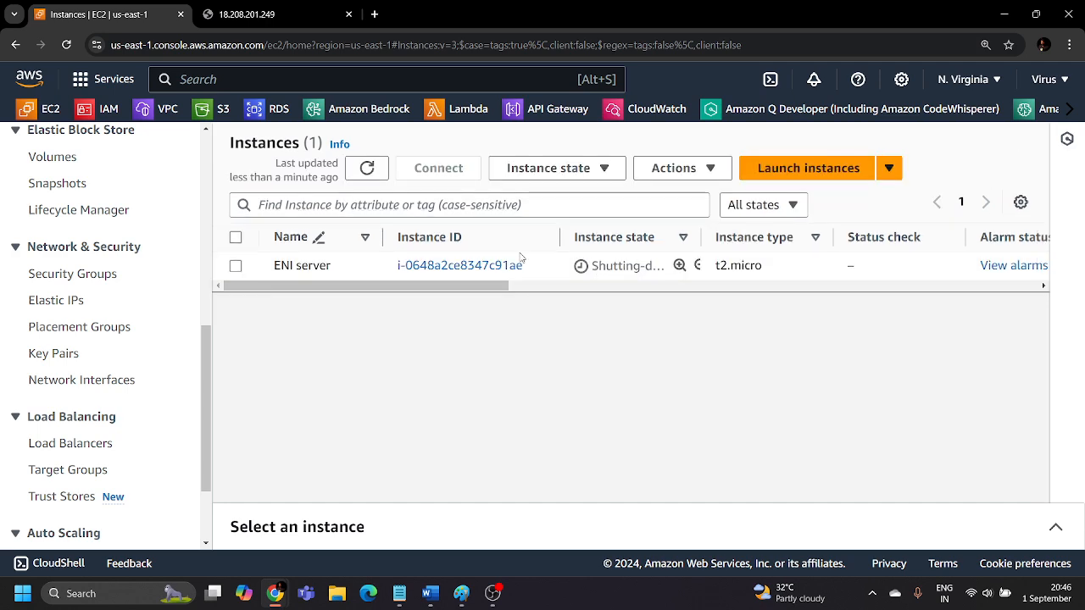
Disassociate the Elastic IP address 3.210.64.227 from the Secondry network interface.
scroll(46, 333, "down", 1)
scroll(47, 333, "up", 4)
scroll(46, 333, "up", 1)
scroll(94, 314, "down", 5)
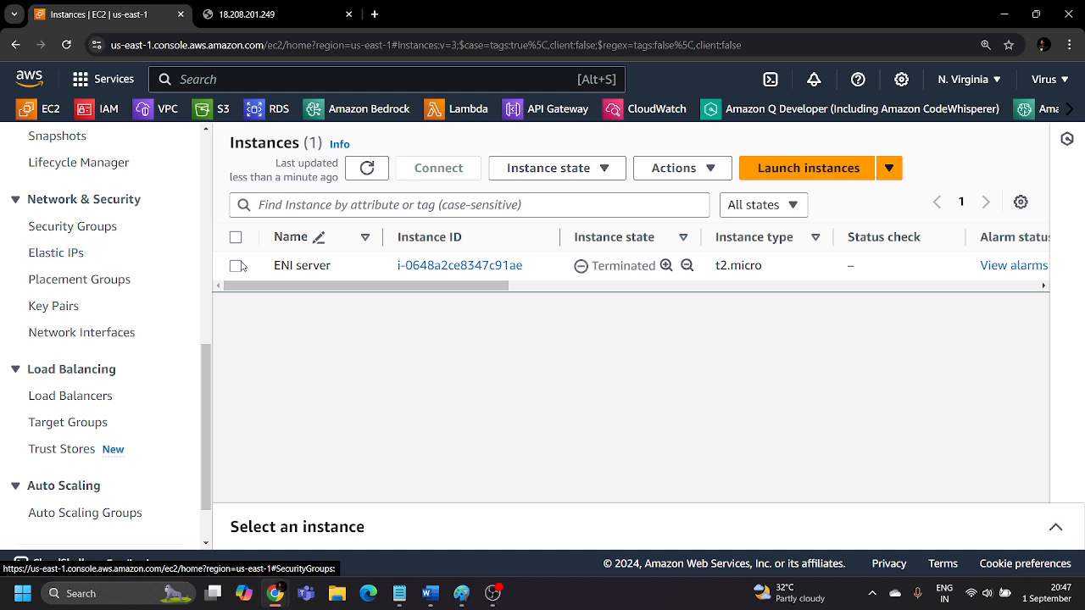
left_click(71, 253)
left_click(345, 330)
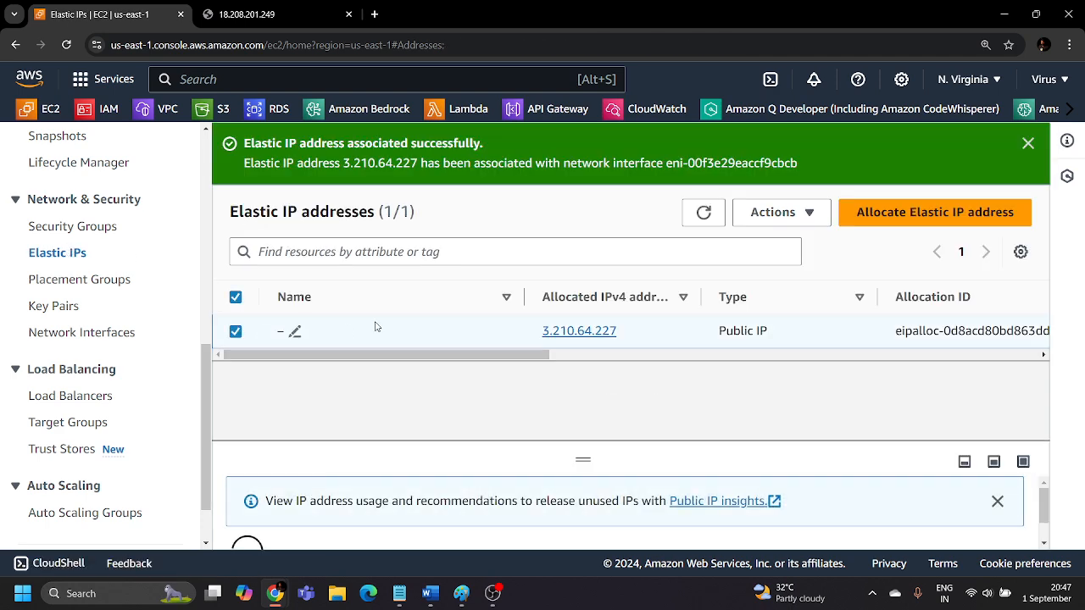
left_click(773, 212)
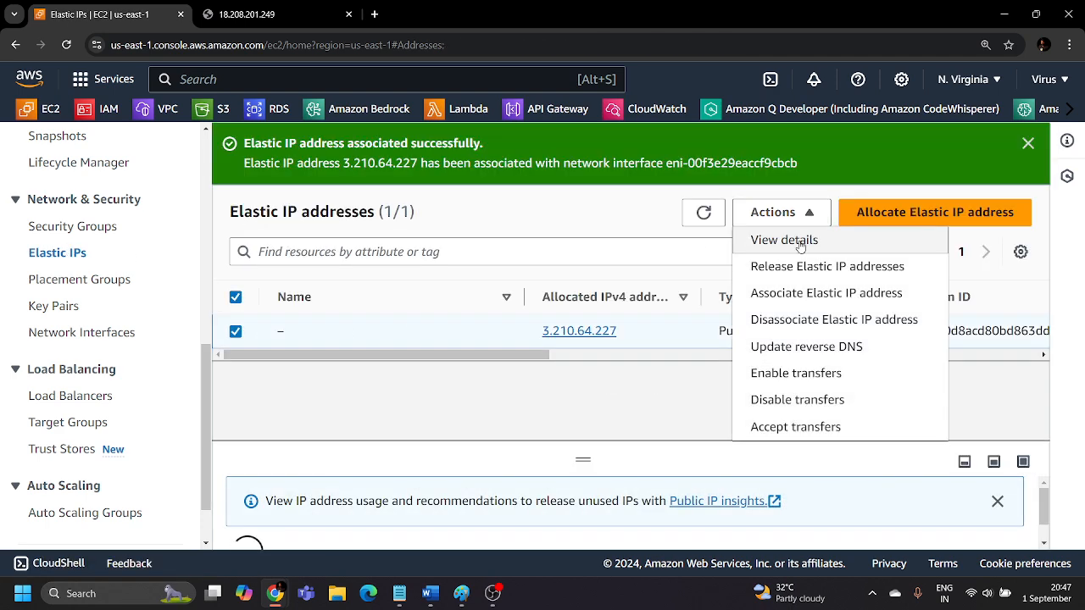
left_click(784, 322)
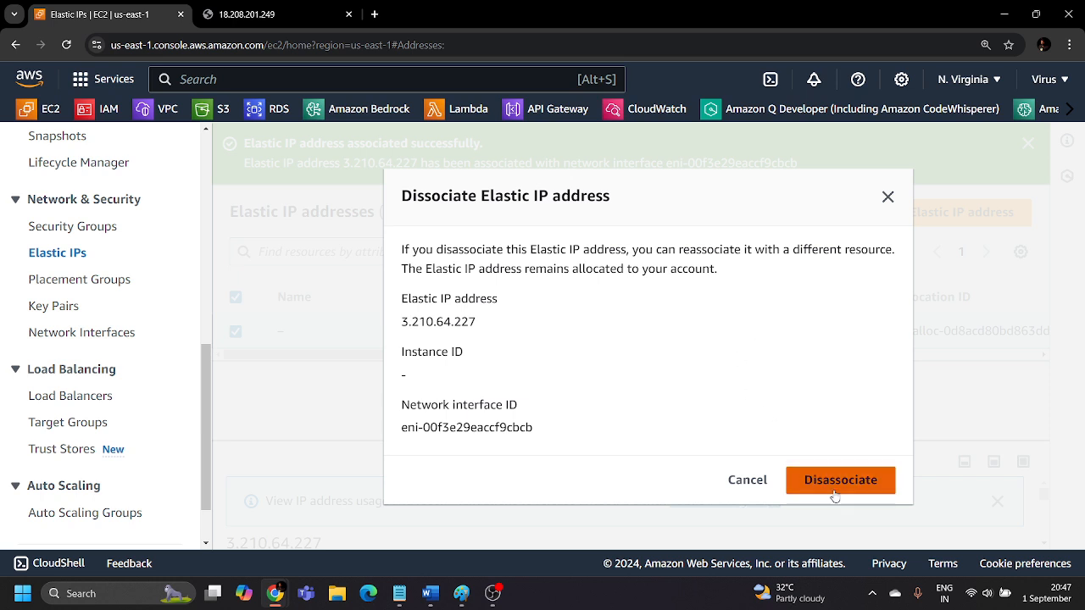
left_click(835, 483)
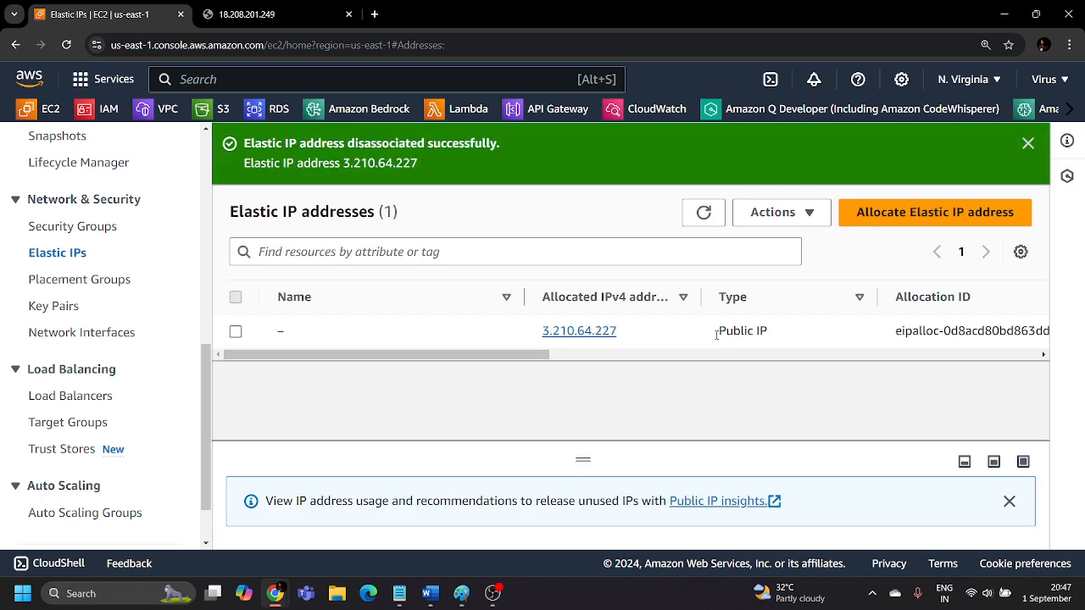
Release the Elastic IP address 3.210.64.227 from the account.
left_click(250, 330)
left_click(786, 219)
left_click(766, 266)
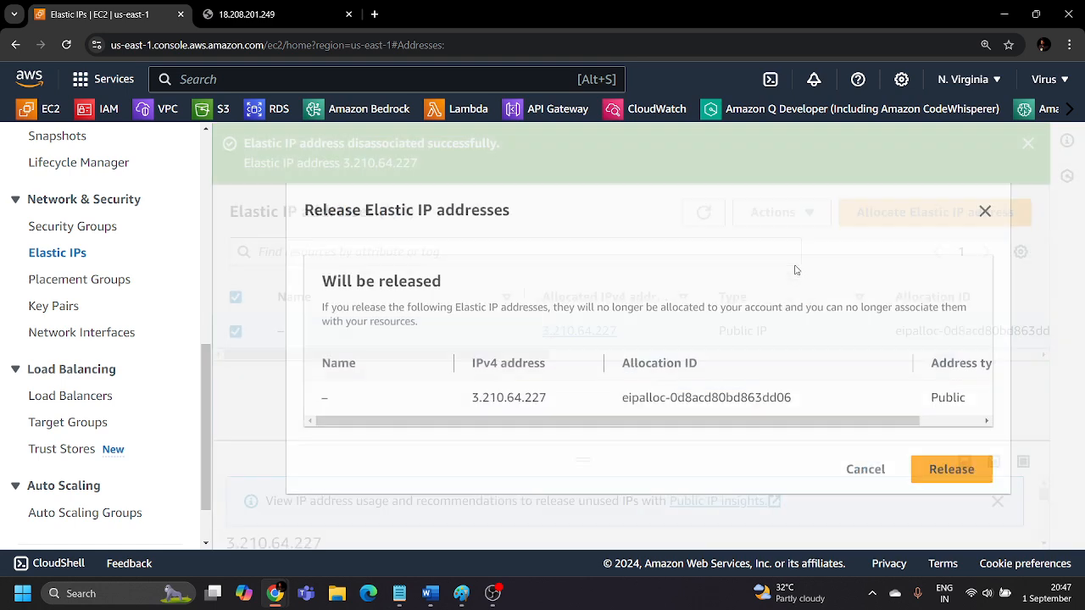
left_click(953, 473)
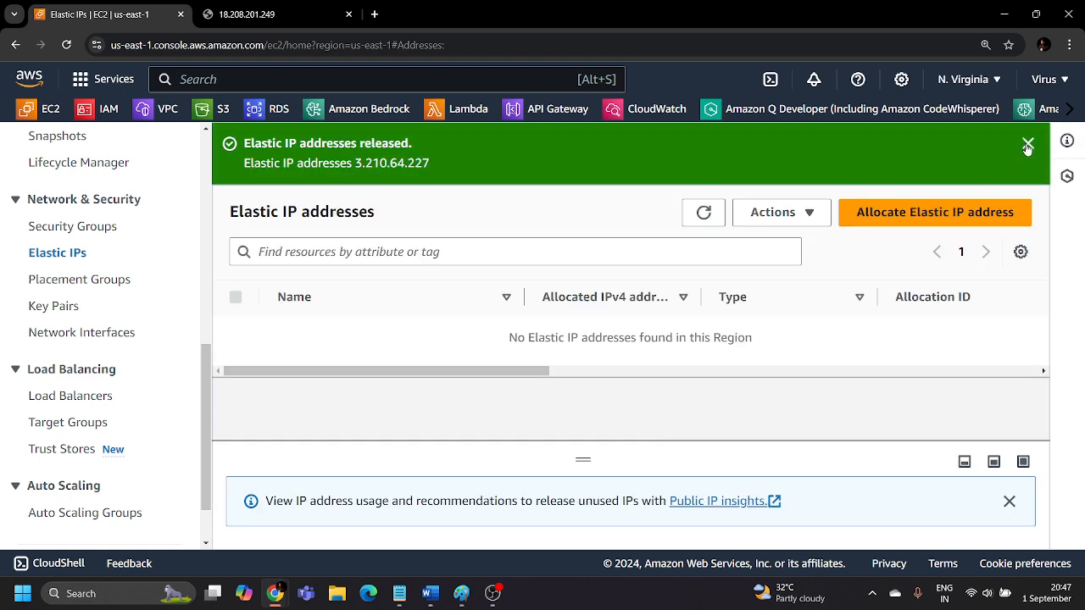
Return to the network interfaces list, cancel the leftover deletion dialog and refresh the list.
left_click(1027, 143)
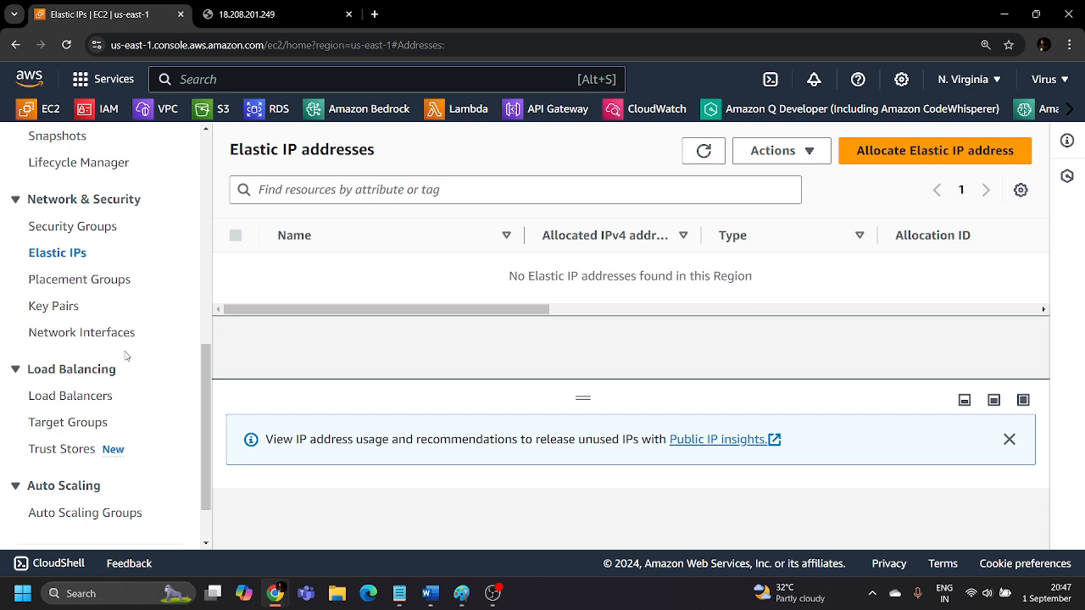
scroll(80, 322, "up", 1)
scroll(80, 325, "down", 2)
scroll(80, 327, "up", 2)
scroll(81, 327, "up", 1)
left_click(84, 403)
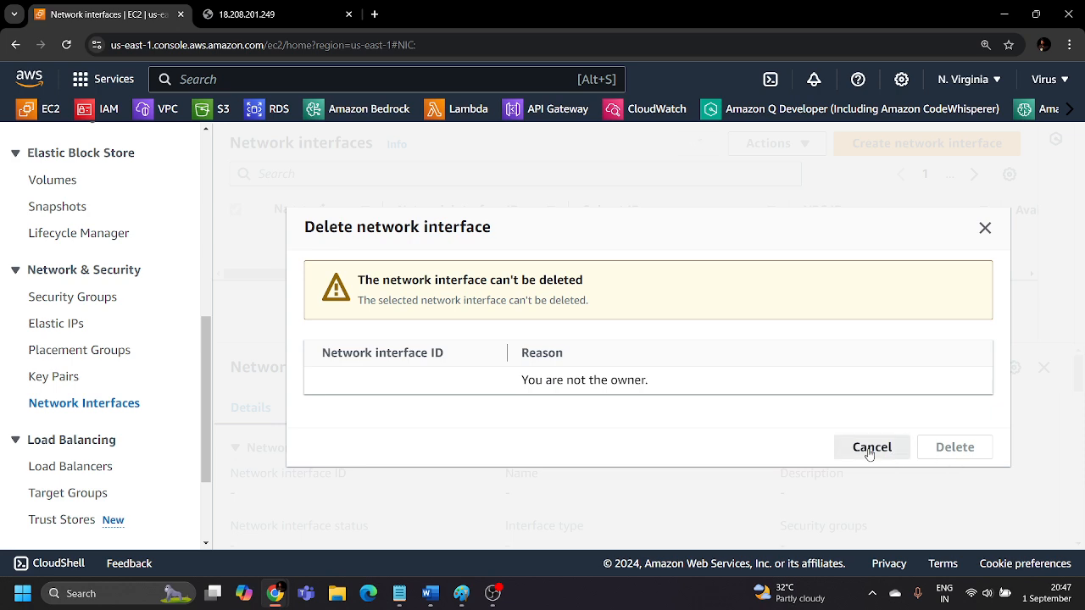
left_click(871, 446)
left_click(699, 144)
left_click(698, 144)
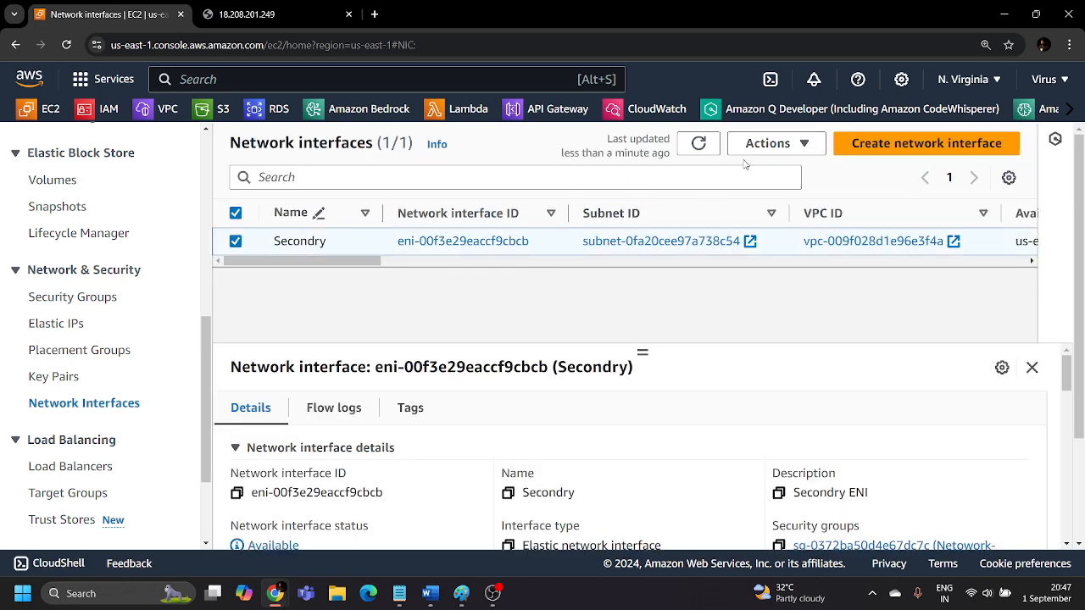
Delete the Secondry network interface eni-00f3e29eaccf9cbcb and dismiss the deletion notification.
left_click(770, 143)
left_click(768, 220)
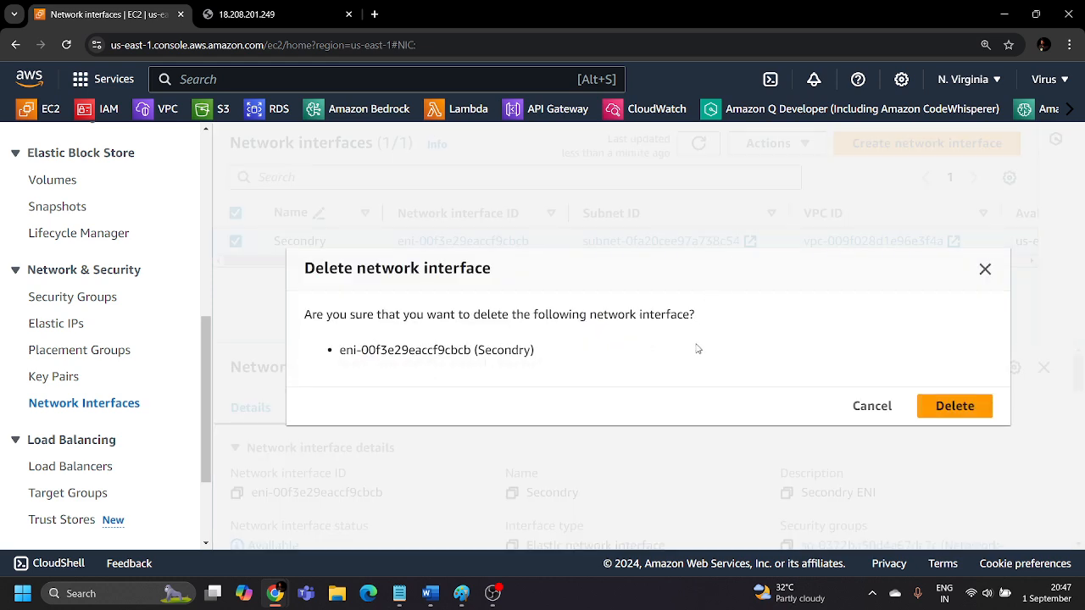
left_click(926, 406)
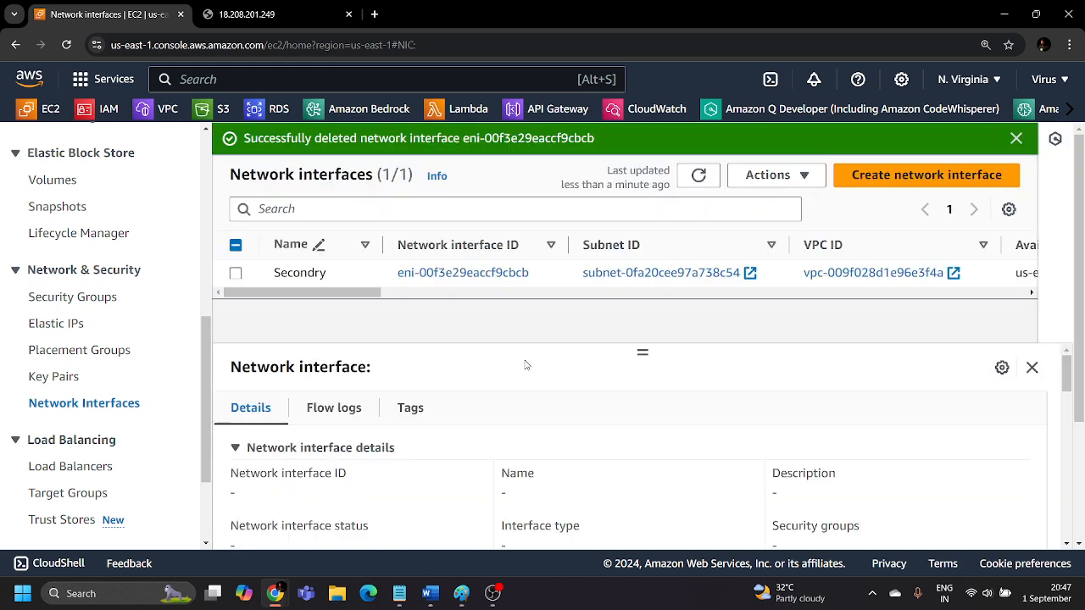
left_click(1016, 138)
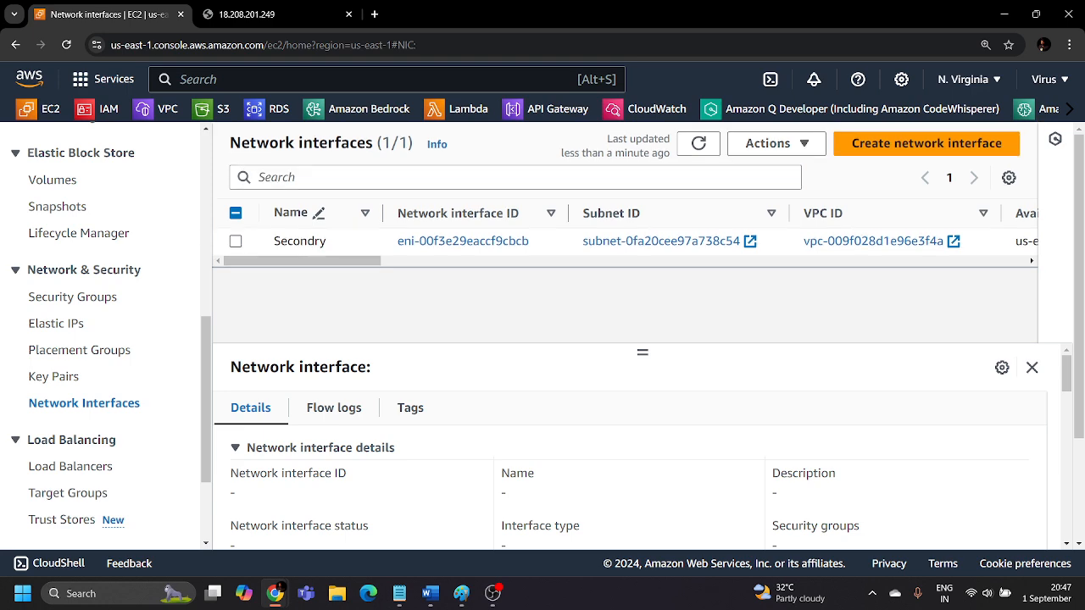
Delete the Netowork-Interface-SG and Ec2-instance security groups together, confirming the deletion with "delete".
left_click(73, 297)
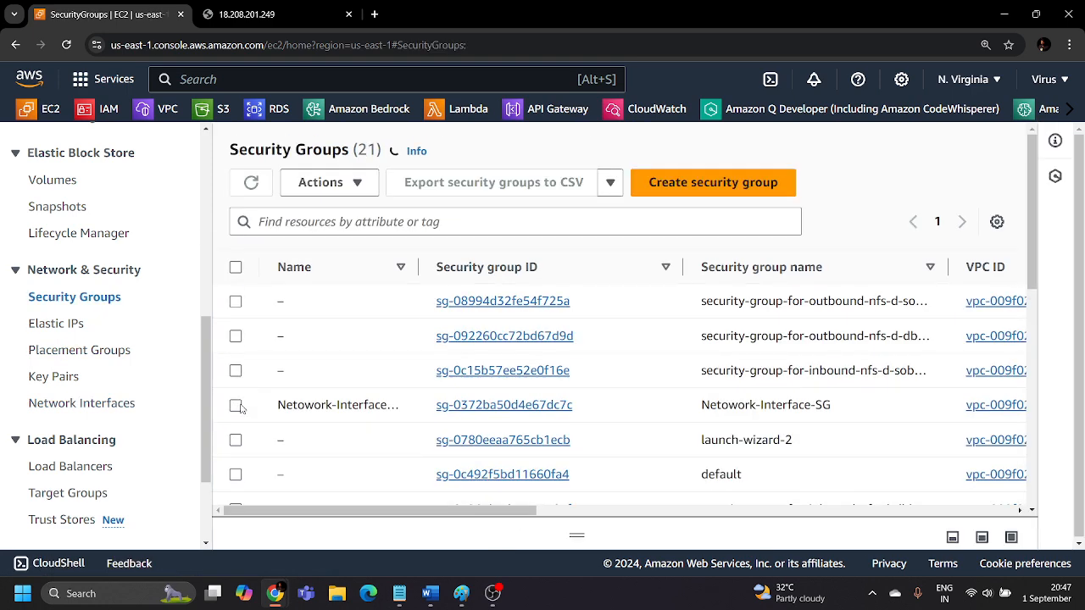
left_click(235, 374)
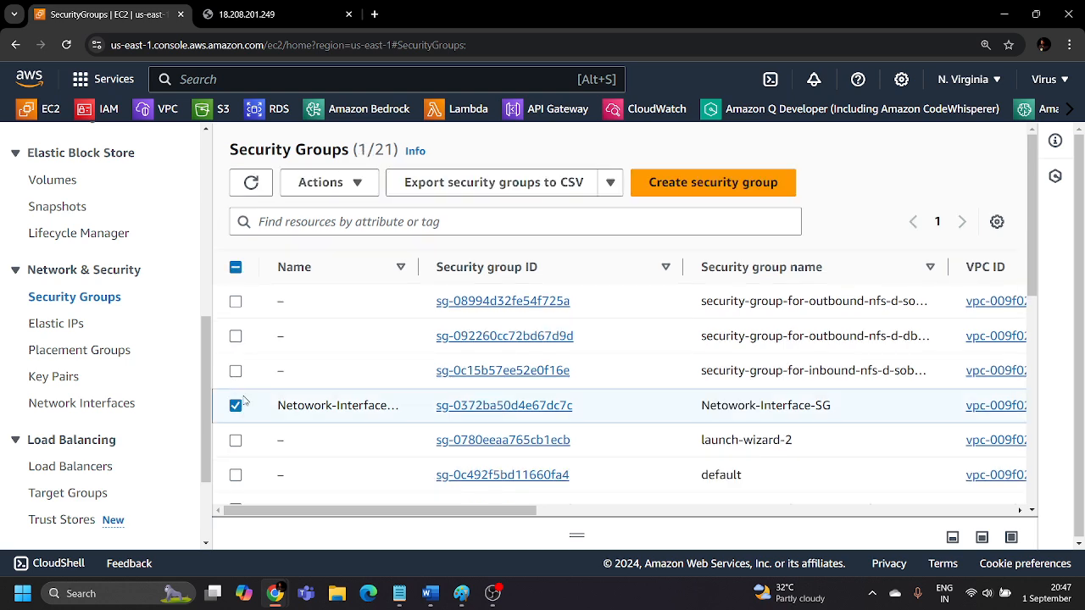
scroll(243, 402, "down", 4)
left_click(236, 366)
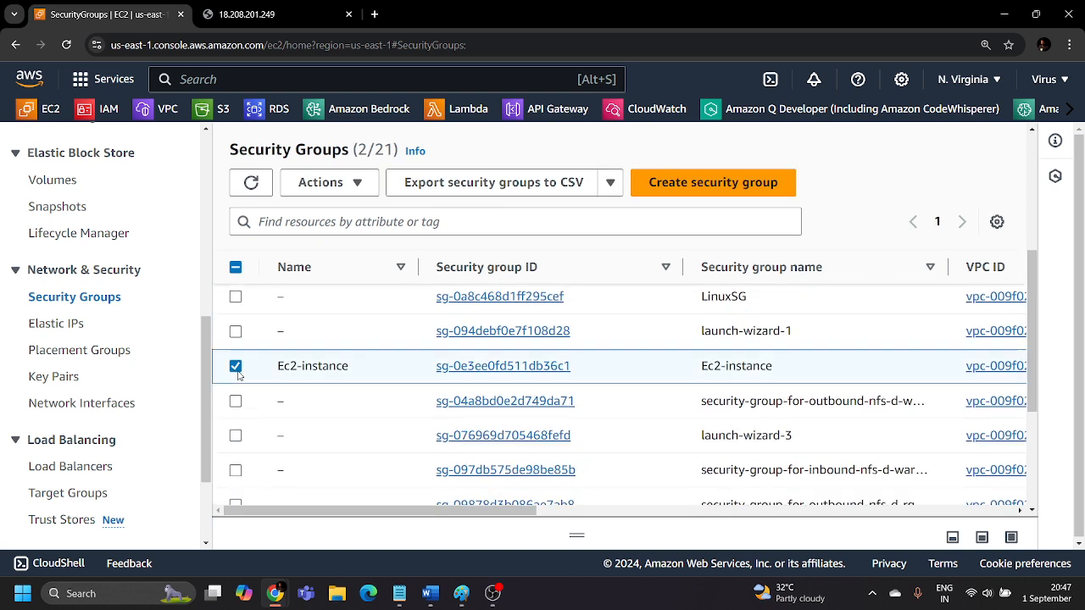
left_click(348, 184)
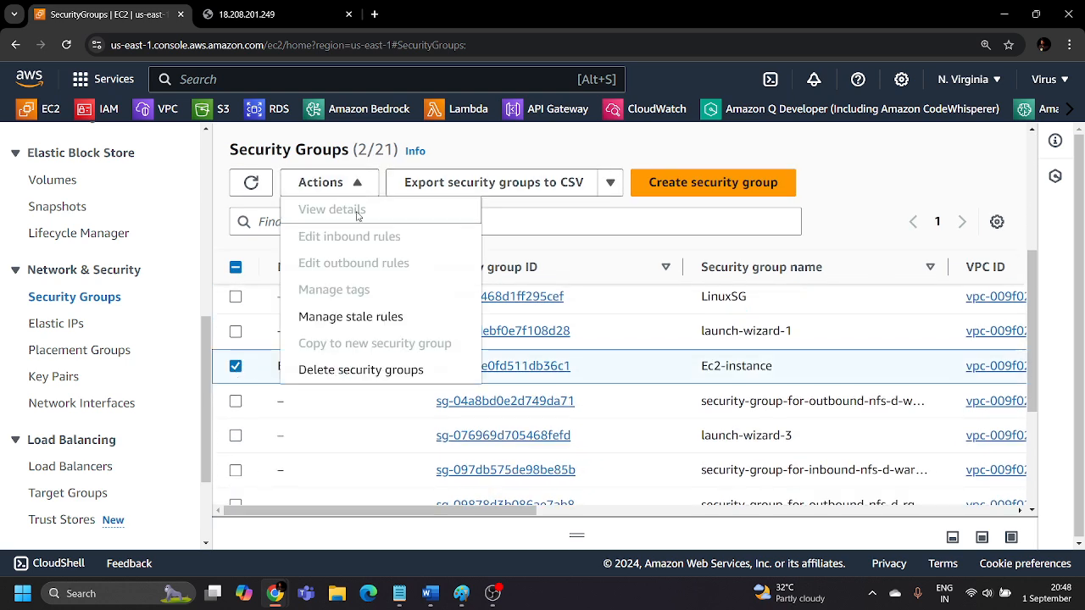
left_click(355, 370)
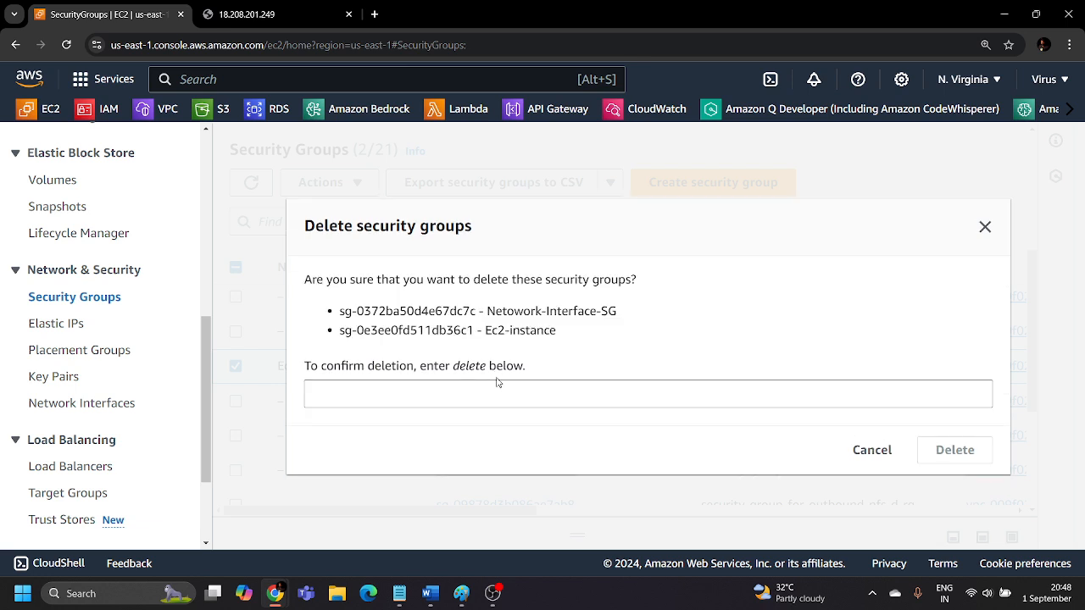
left_click(495, 394)
type("delete")
left_click(948, 453)
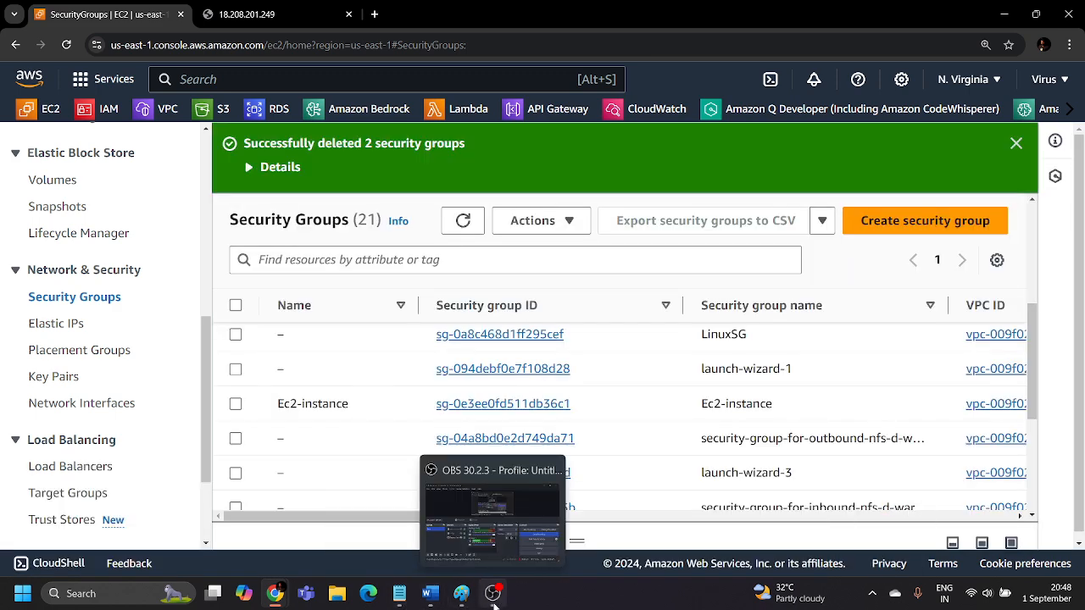
Switch to Paint to review the ENI, EC2 instance and VPC diagram, and minimize it to return to the AWS console.
left_click(461, 594)
scroll(589, 330, "up", 3)
scroll(590, 330, "down", 3)
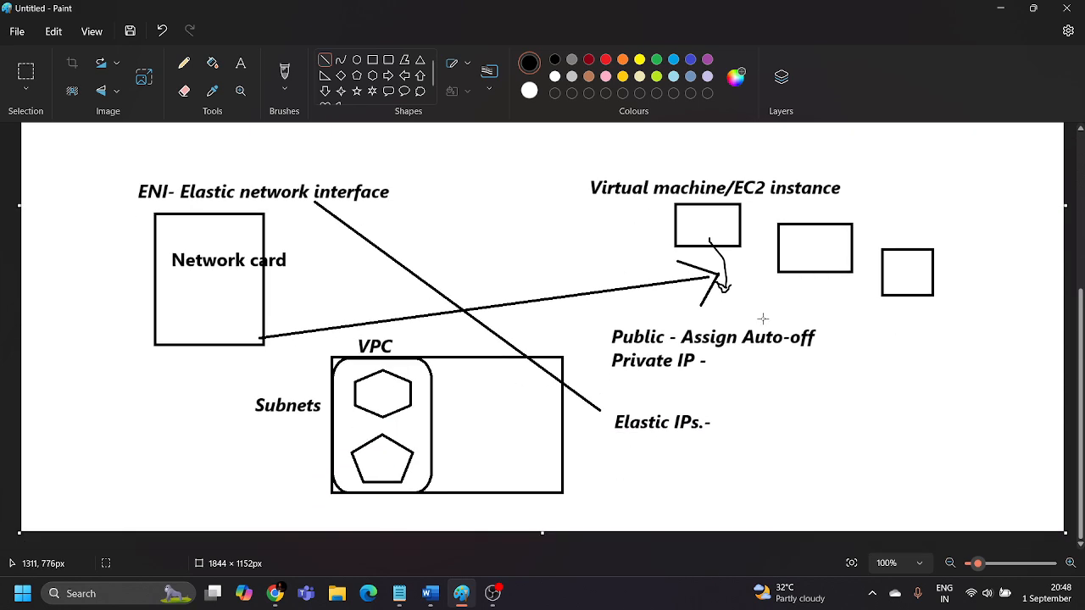
left_click(1003, 7)
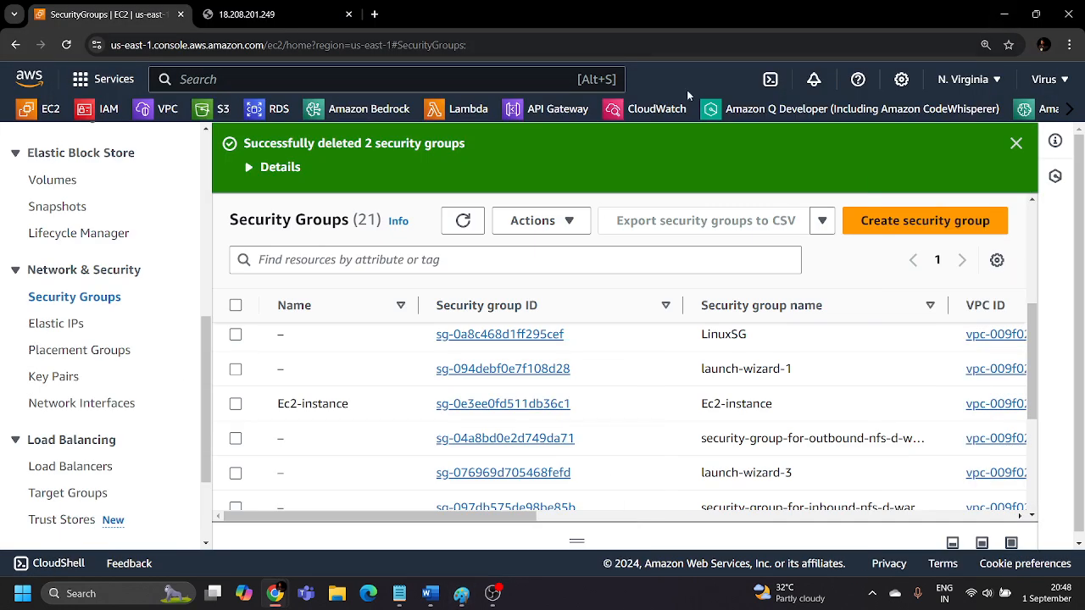
Dismiss the security group deletion notification and open the instances list to check the ENI server's state.
left_click(1018, 147)
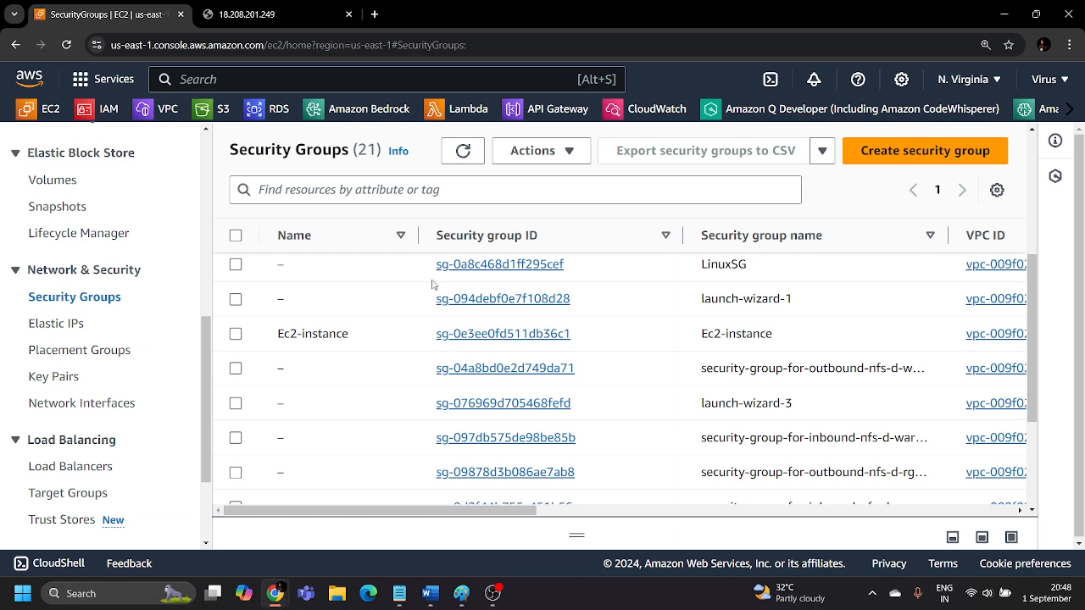
scroll(56, 340, "up", 5)
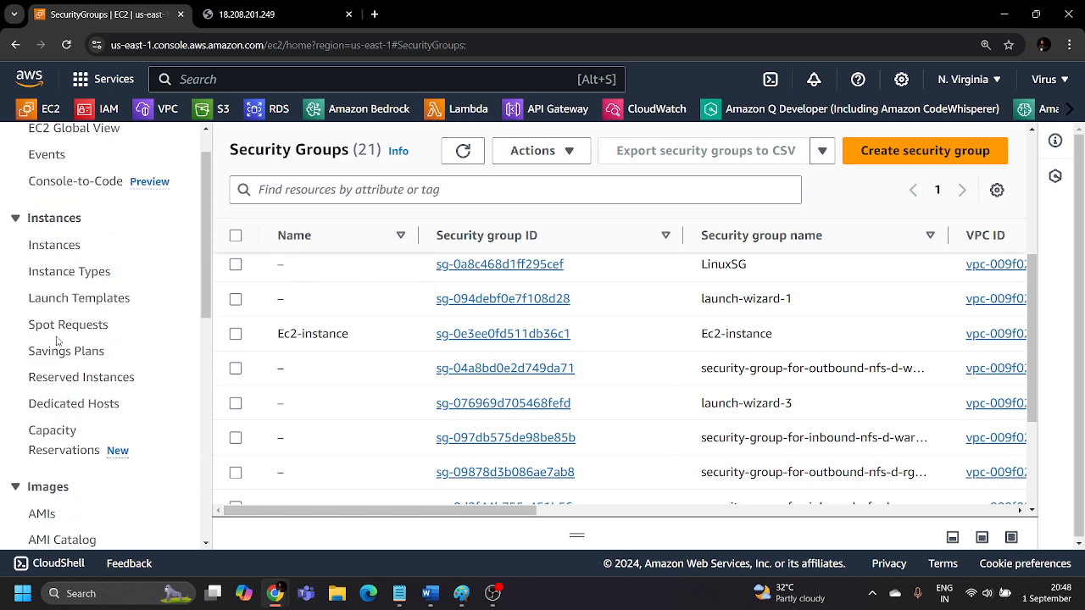
scroll(56, 340, "up", 1)
left_click(59, 292)
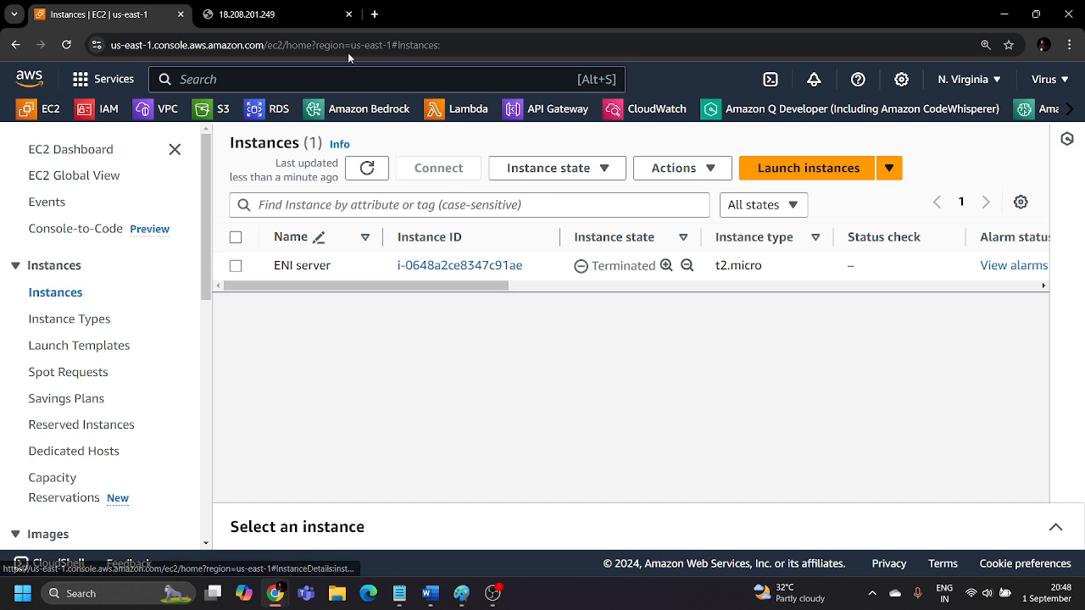
Return to the AWS Console Home and close the 18.208.201.249 browser tab.
left_click(23, 72)
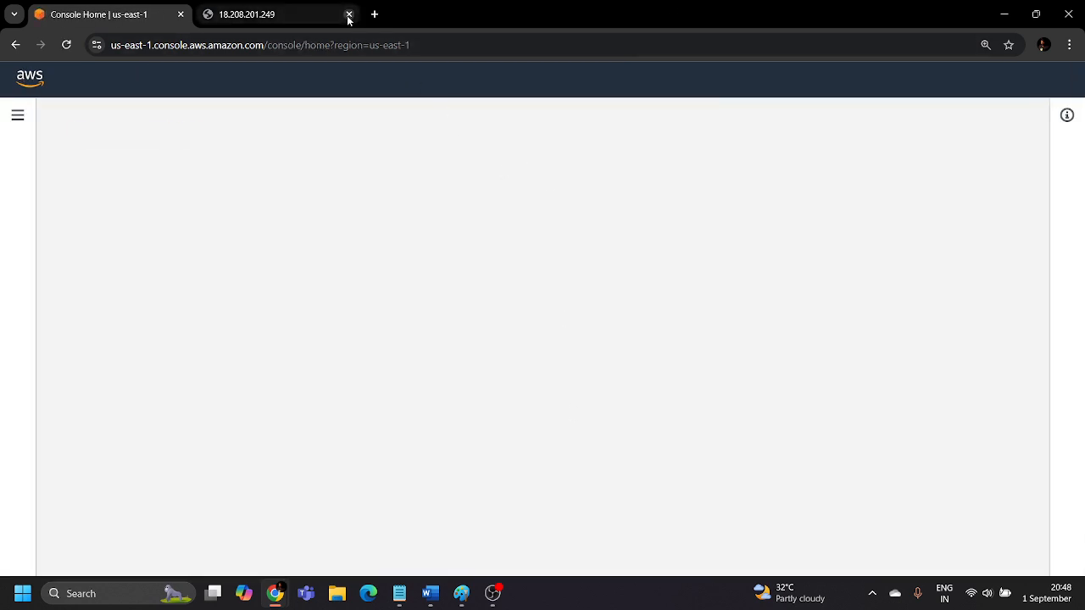
left_click(349, 15)
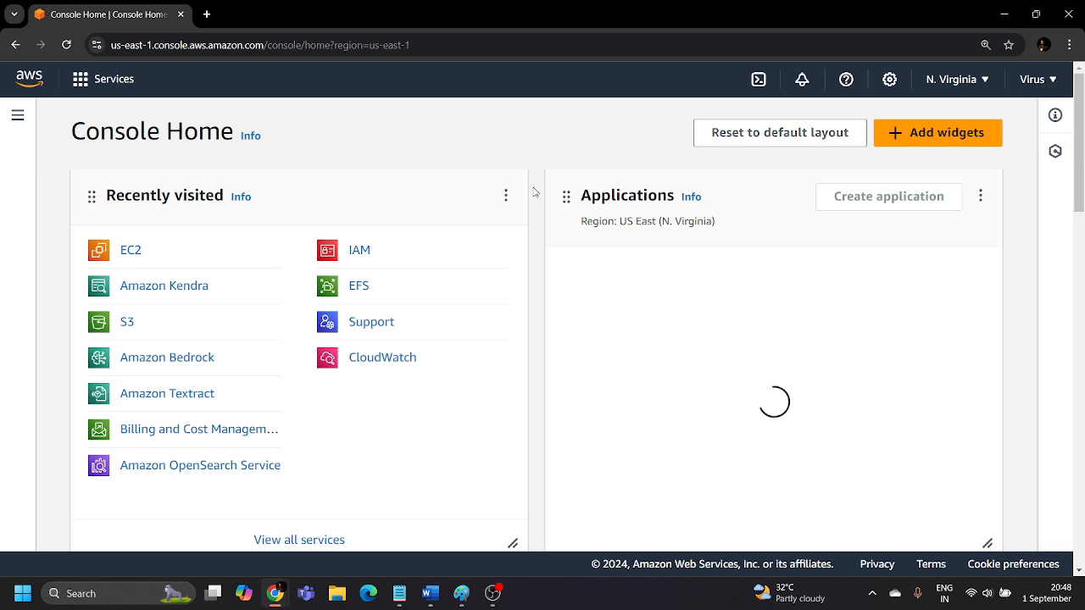